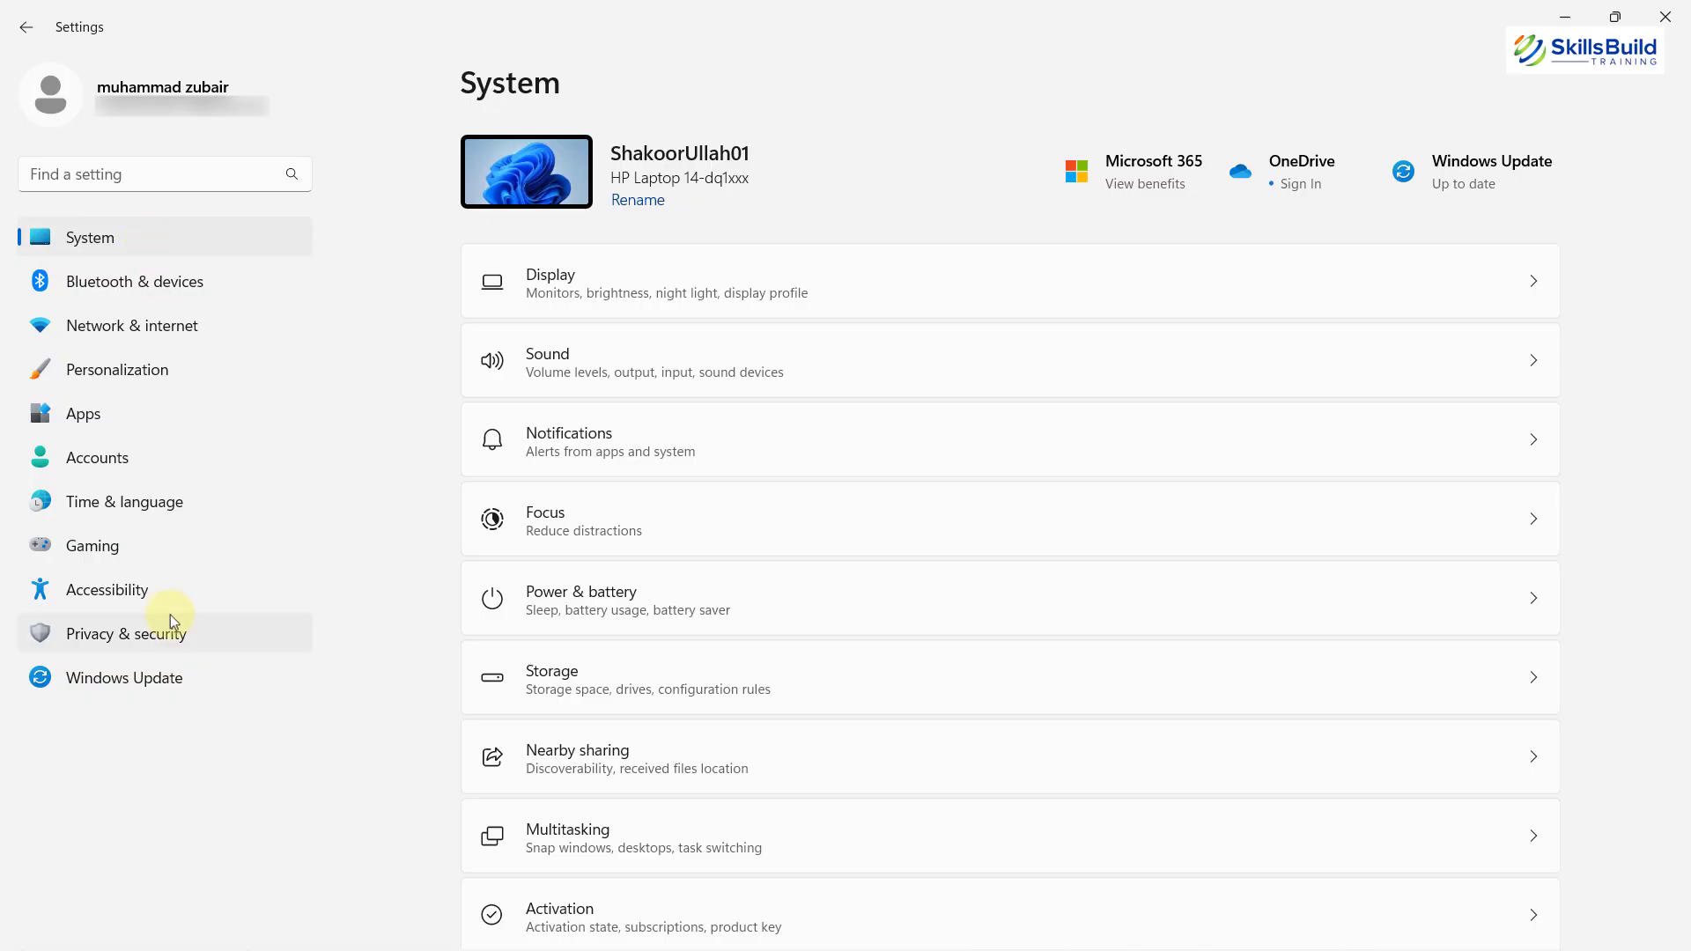
Open Windows Insider Program under Windows Update and review the Insider channel options, with Dev Channel selected.
{"action": "left_click", "coordinate": [174, 670]}
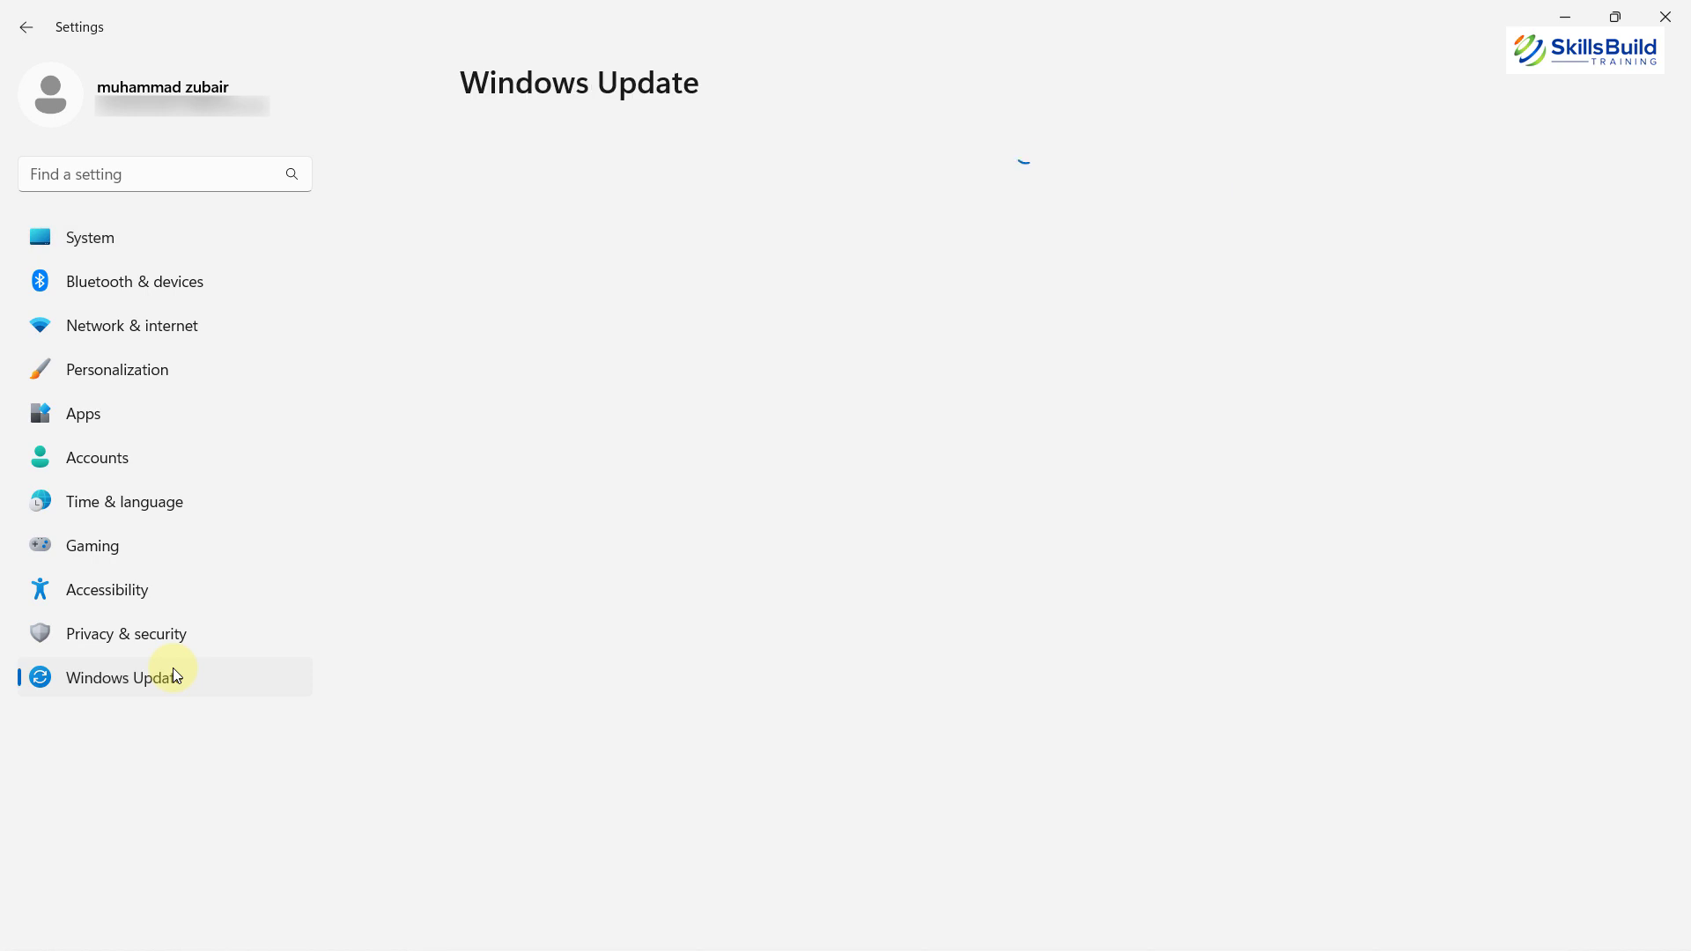
{"action": "left_click", "coordinate": [646, 544]}
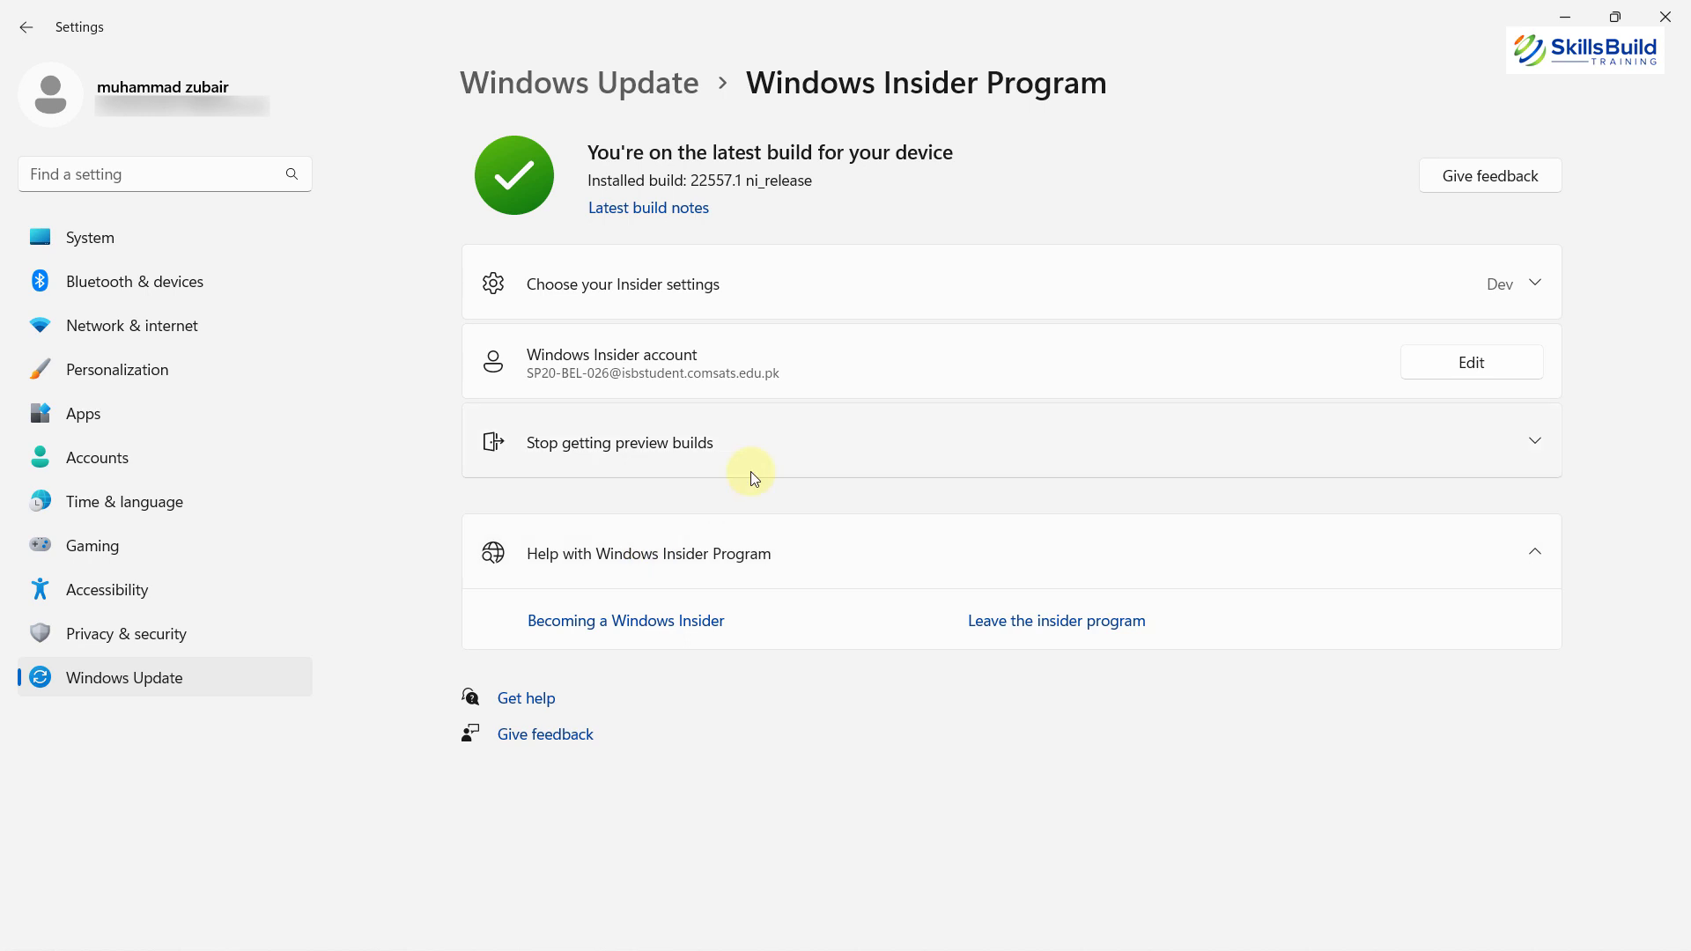
{"action": "left_click", "coordinate": [1500, 286]}
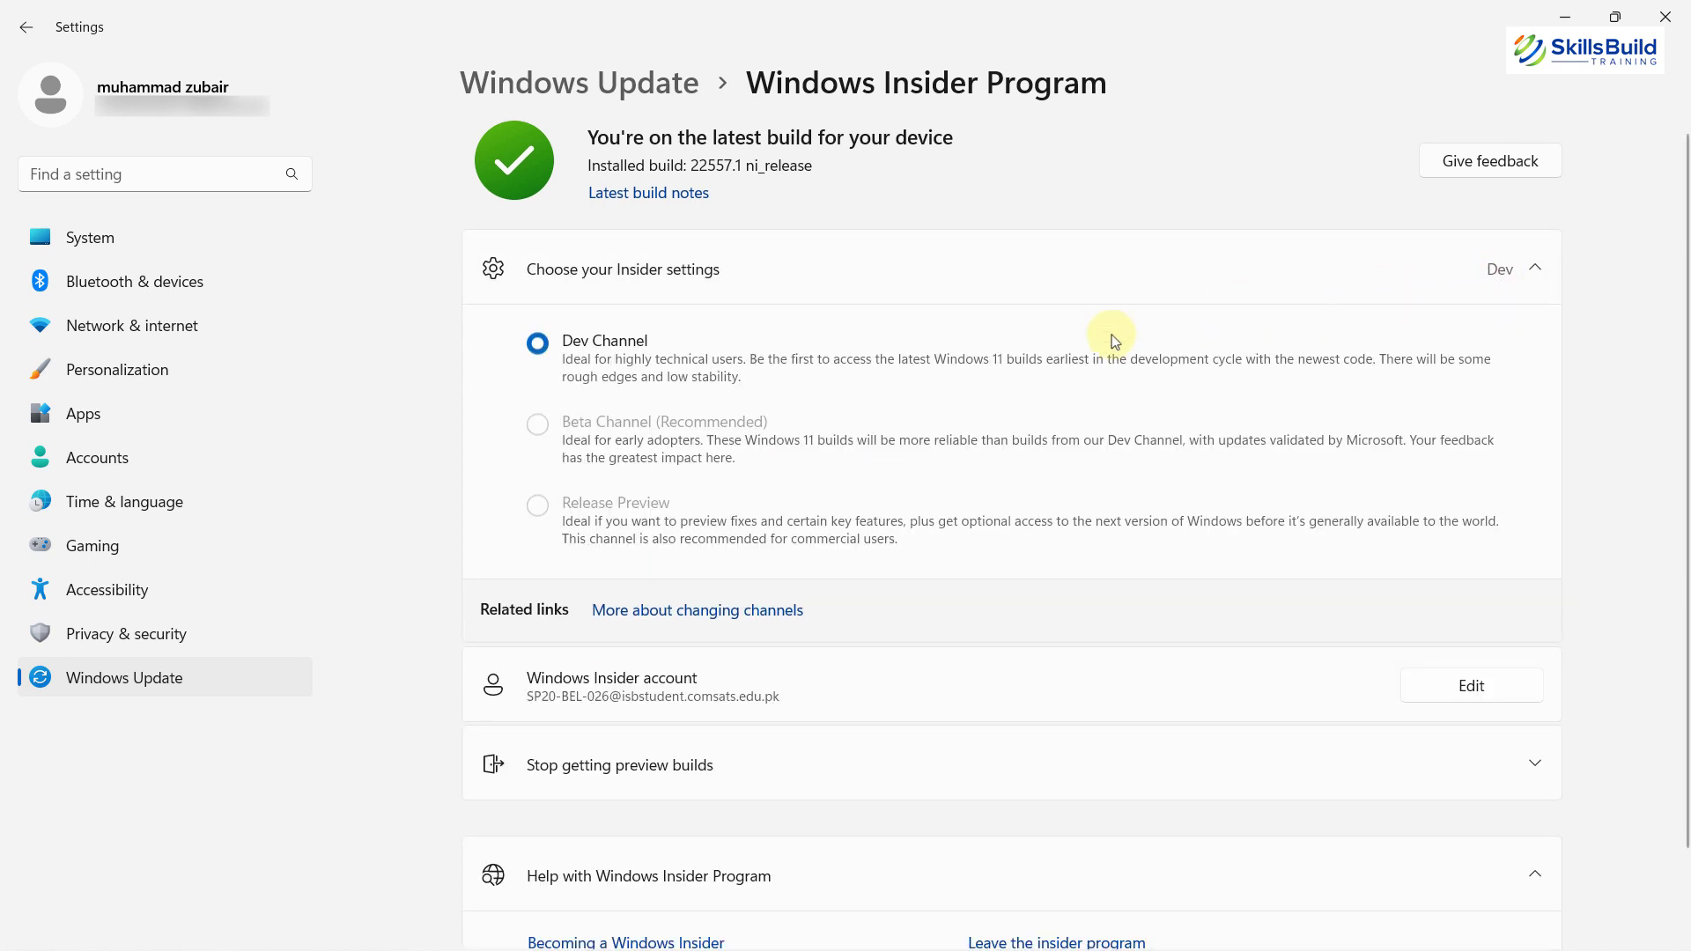
{"action": "scroll", "coordinate": [1112, 335], "scroll_direction": "down", "scroll_amount": 1}
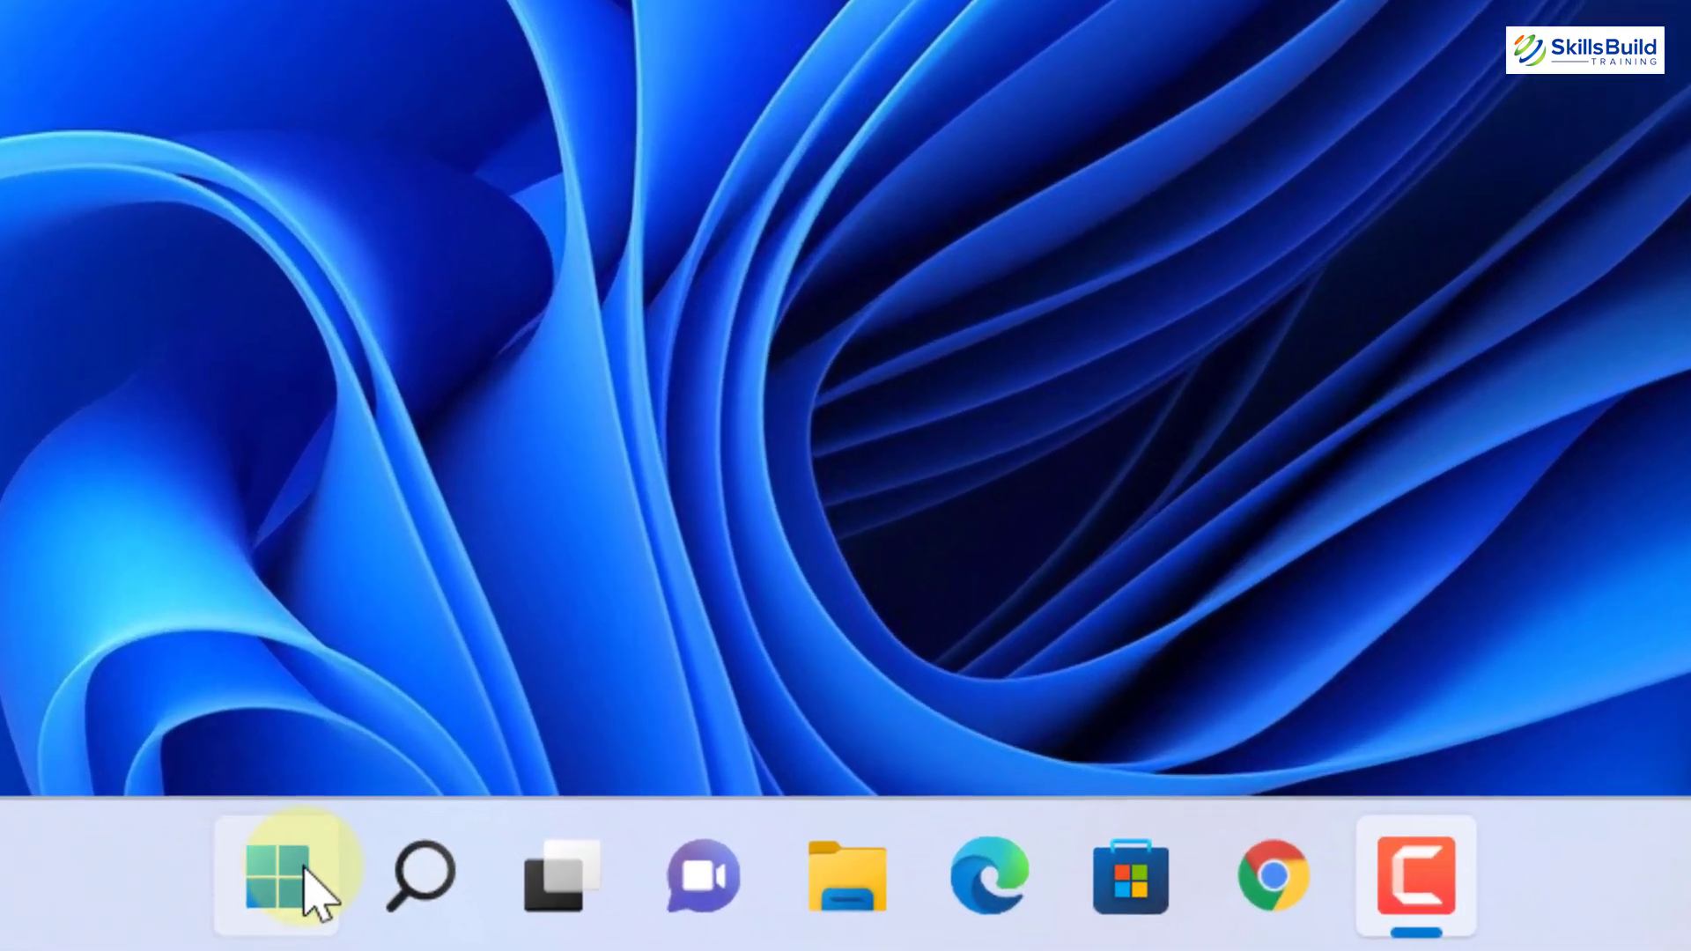
{"action": "left_click", "coordinate": [517, 905]}
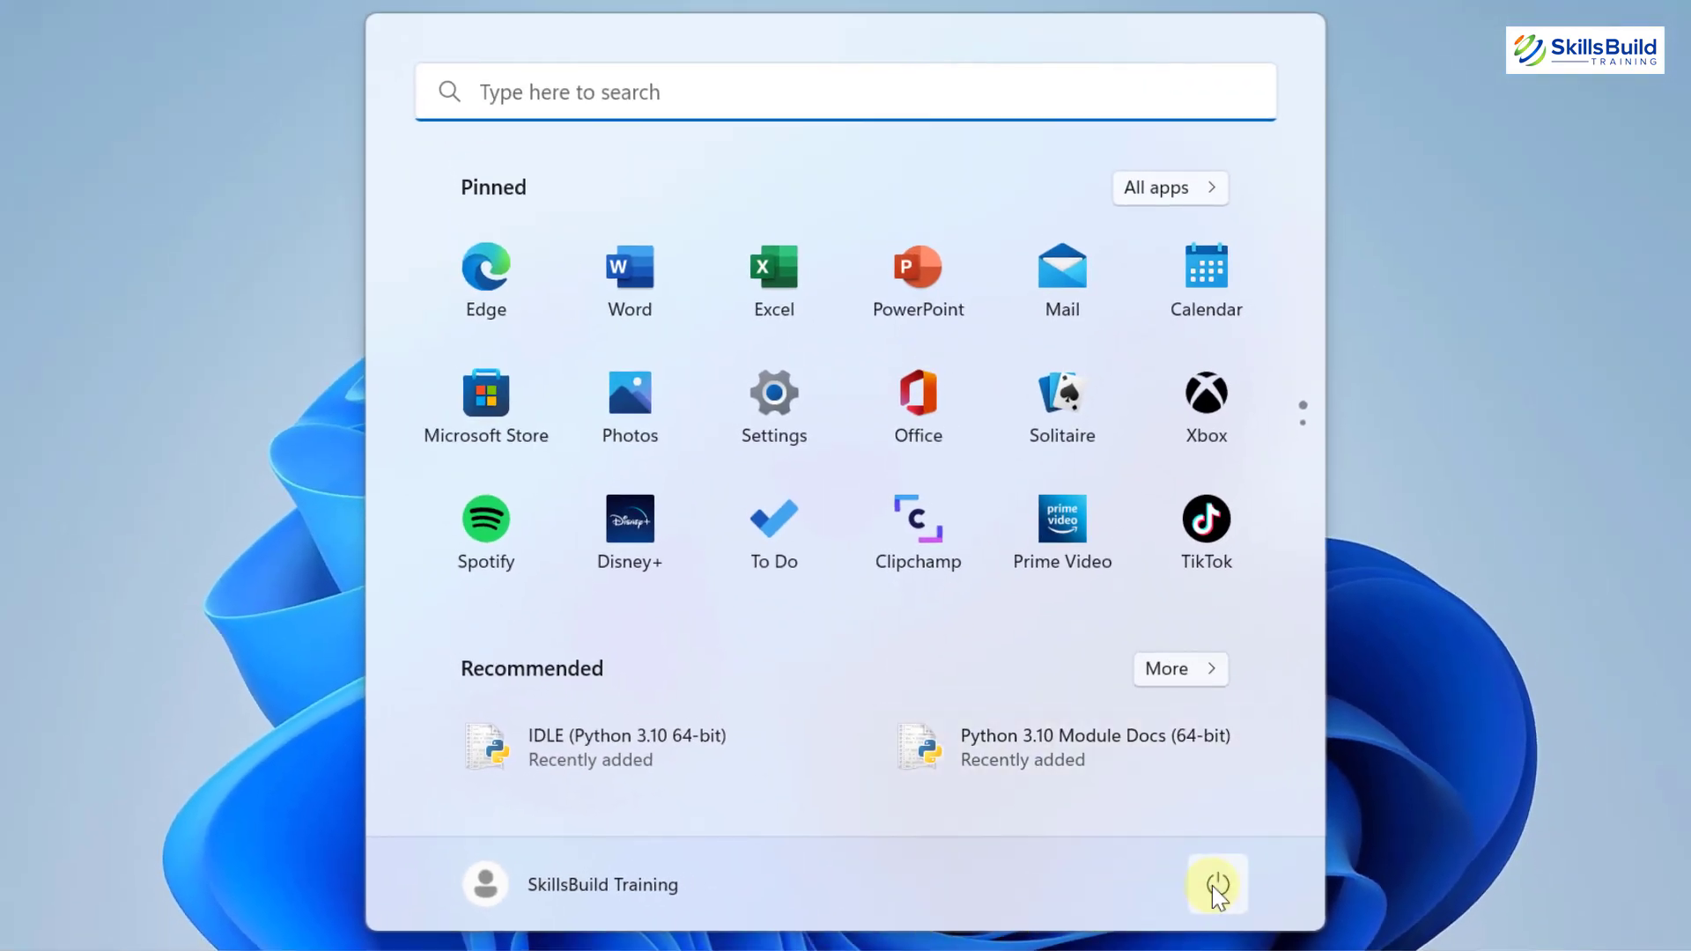
{"action": "left_click", "coordinate": [1215, 888]}
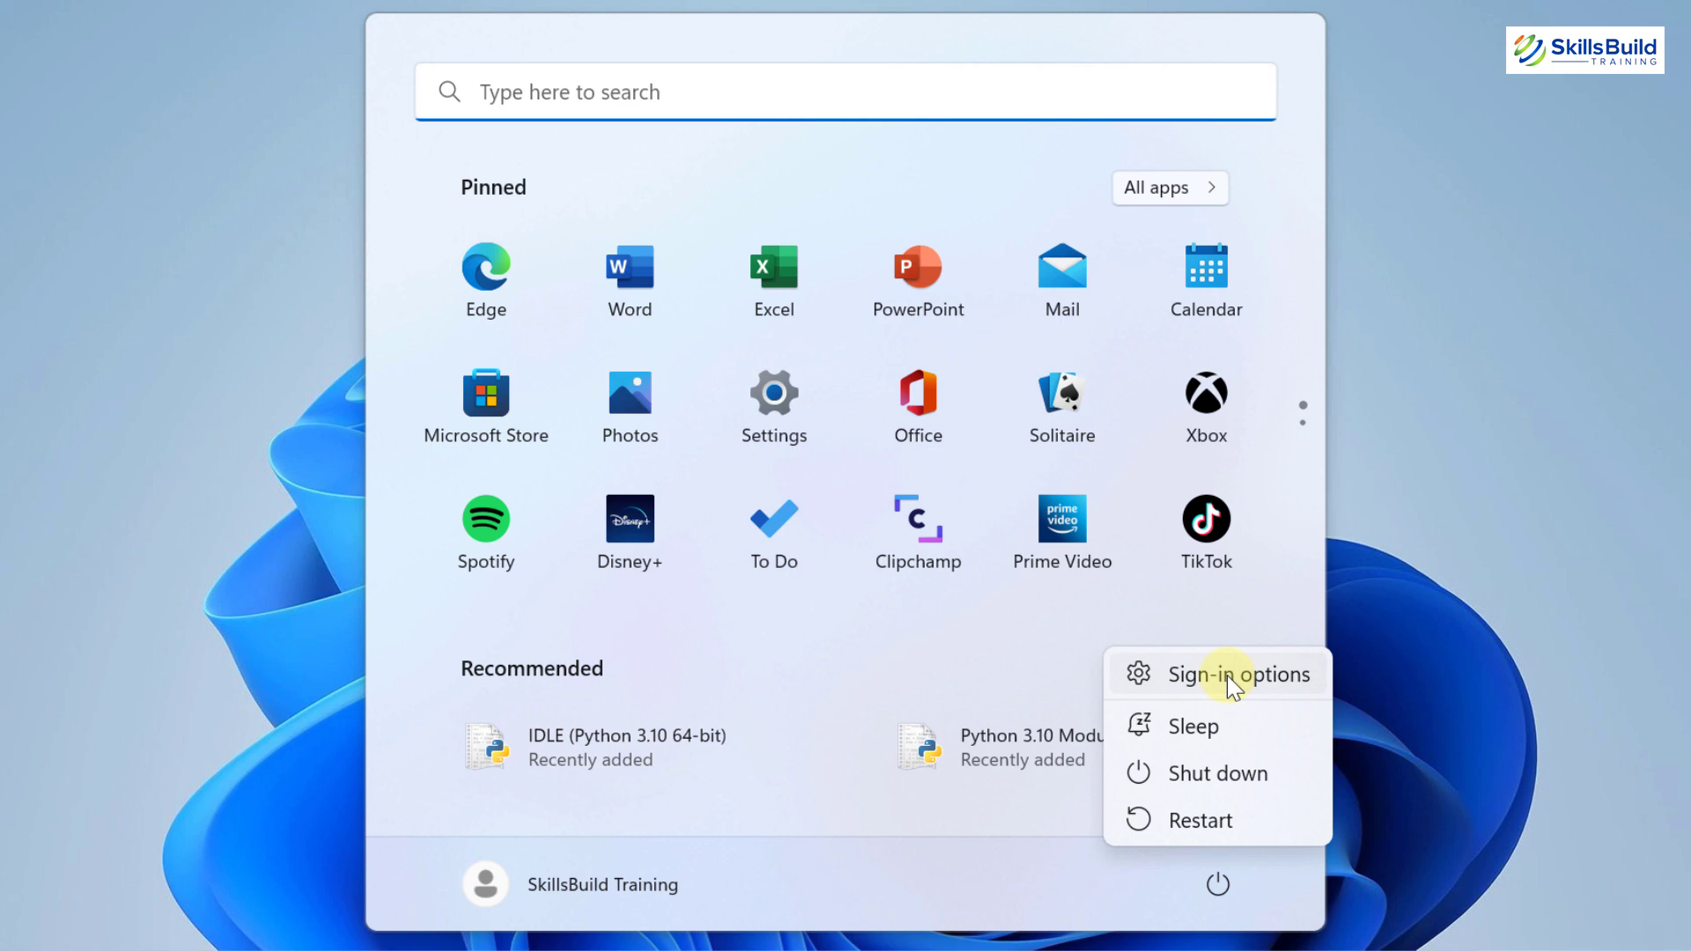
{"action": "left_click", "coordinate": [1159, 668]}
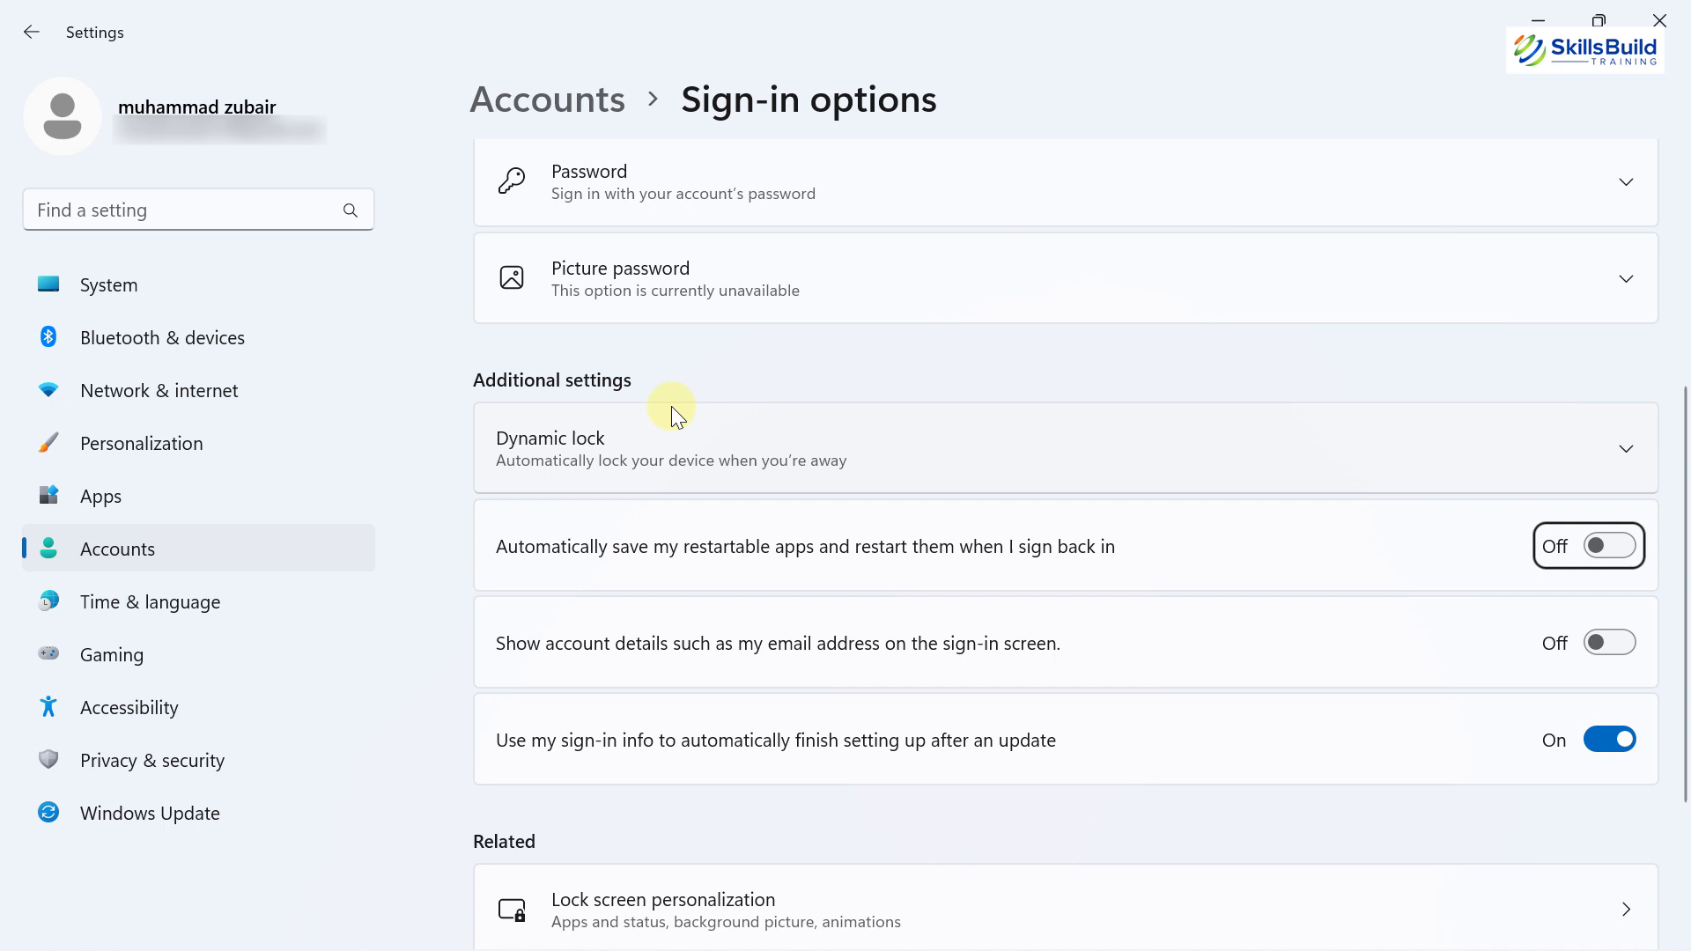
{"action": "left_click", "coordinate": [1659, 20]}
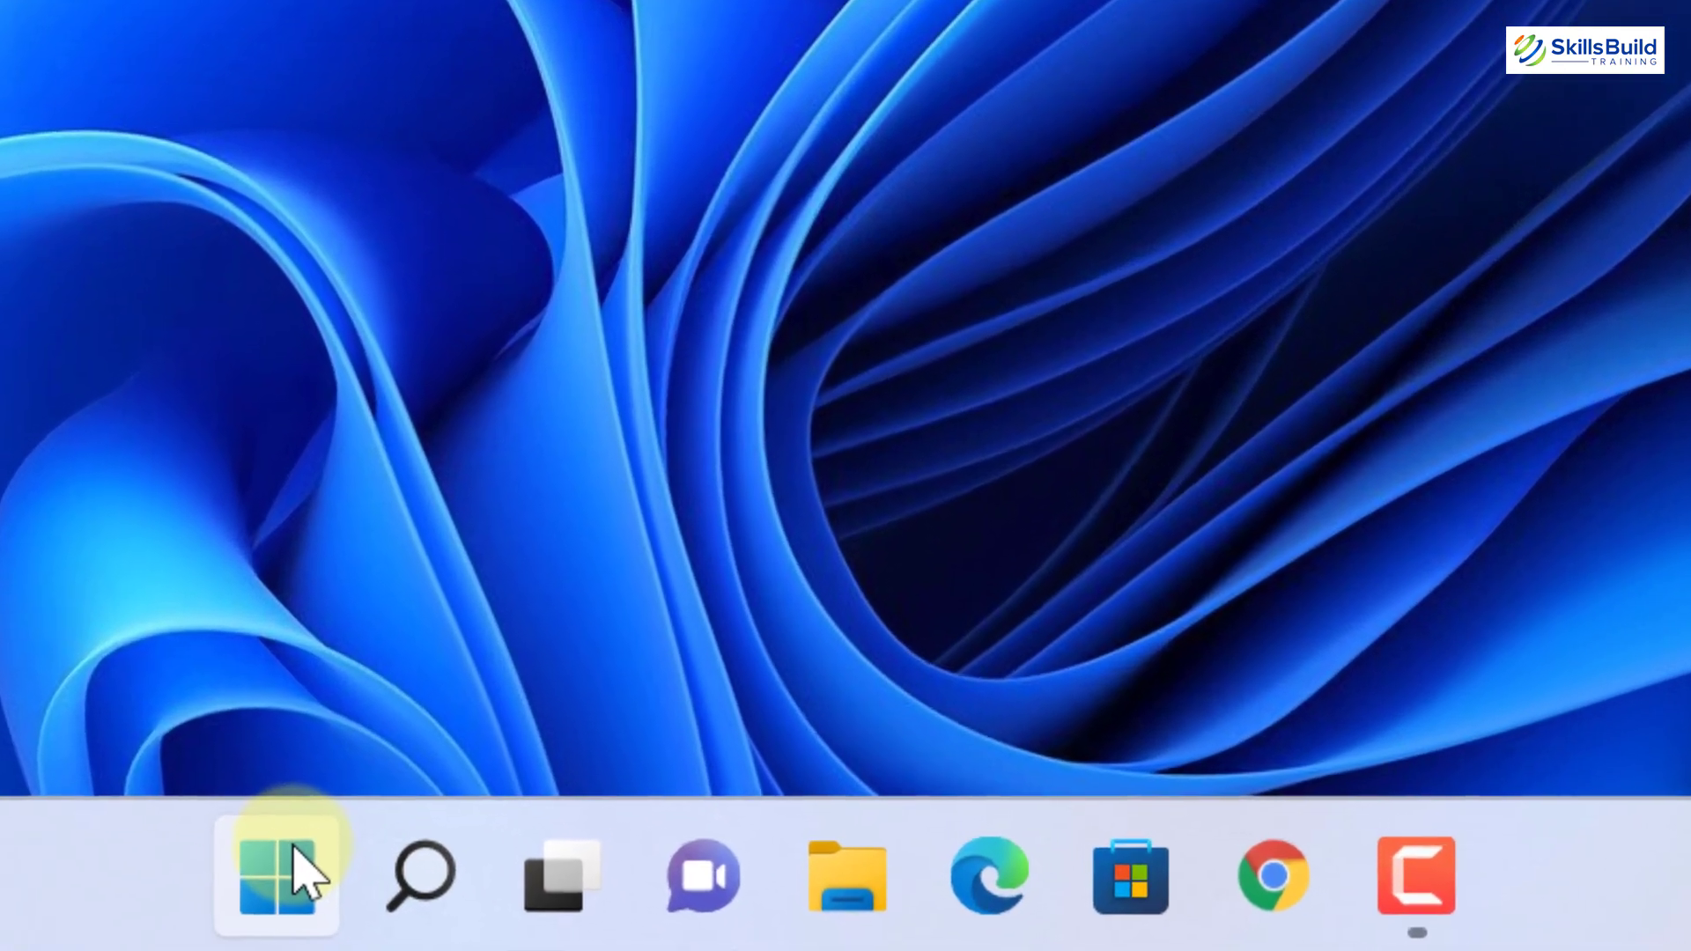
{"action": "left_click", "coordinate": [677, 930]}
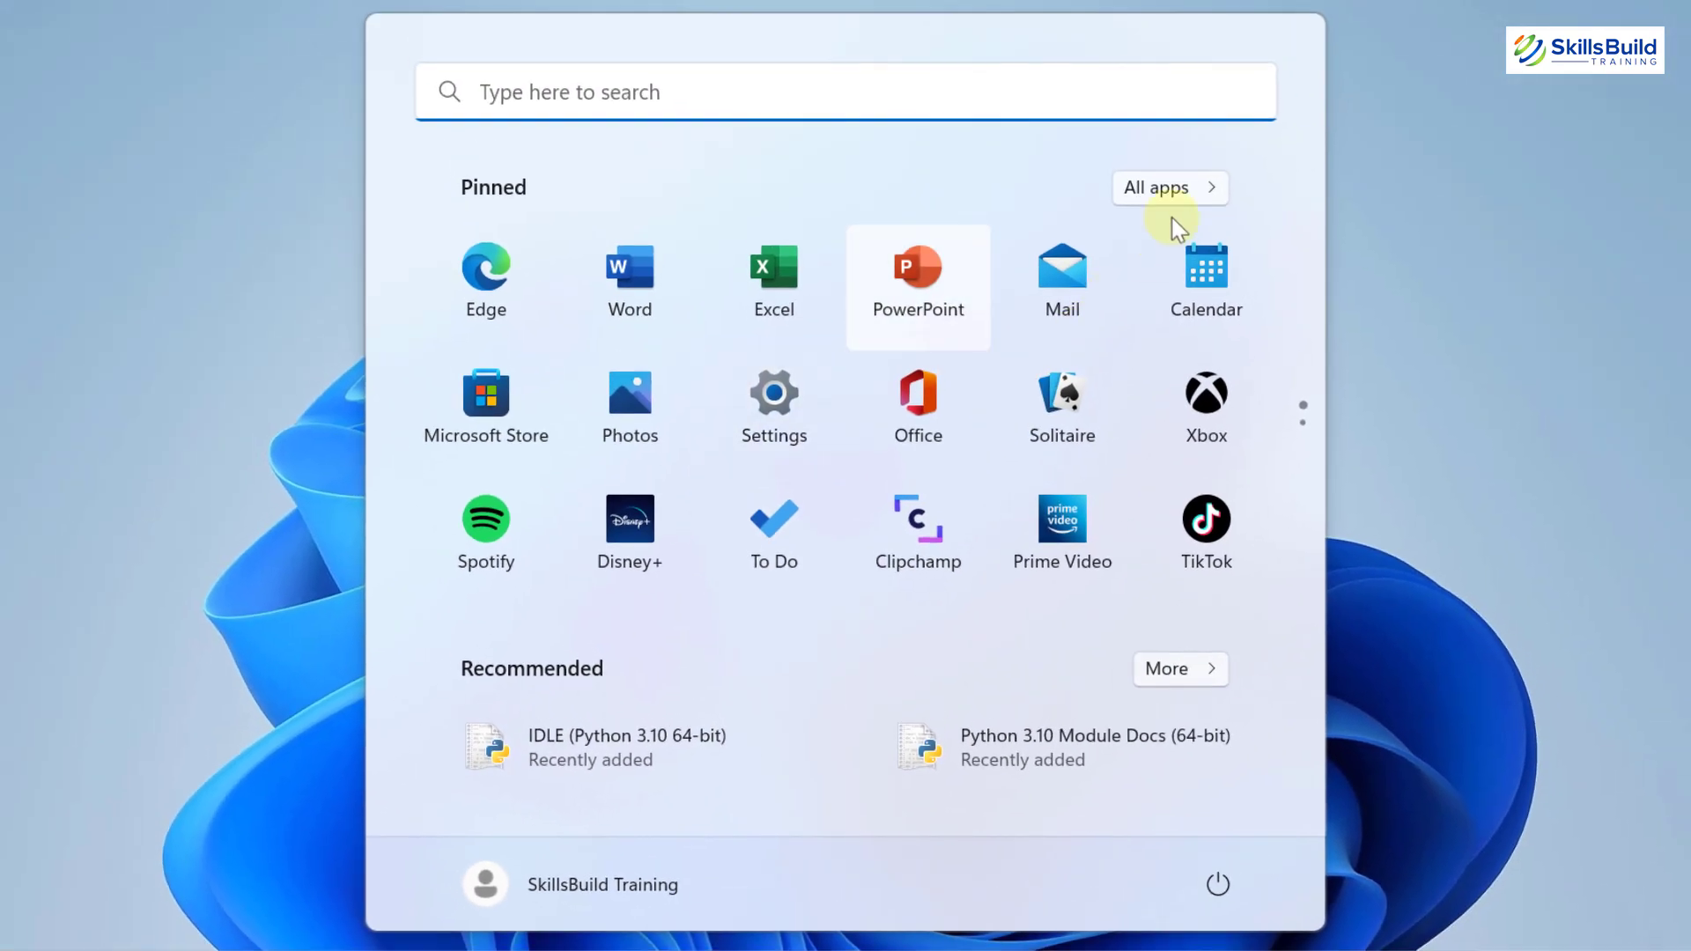
{"action": "left_click", "coordinate": [1196, 189]}
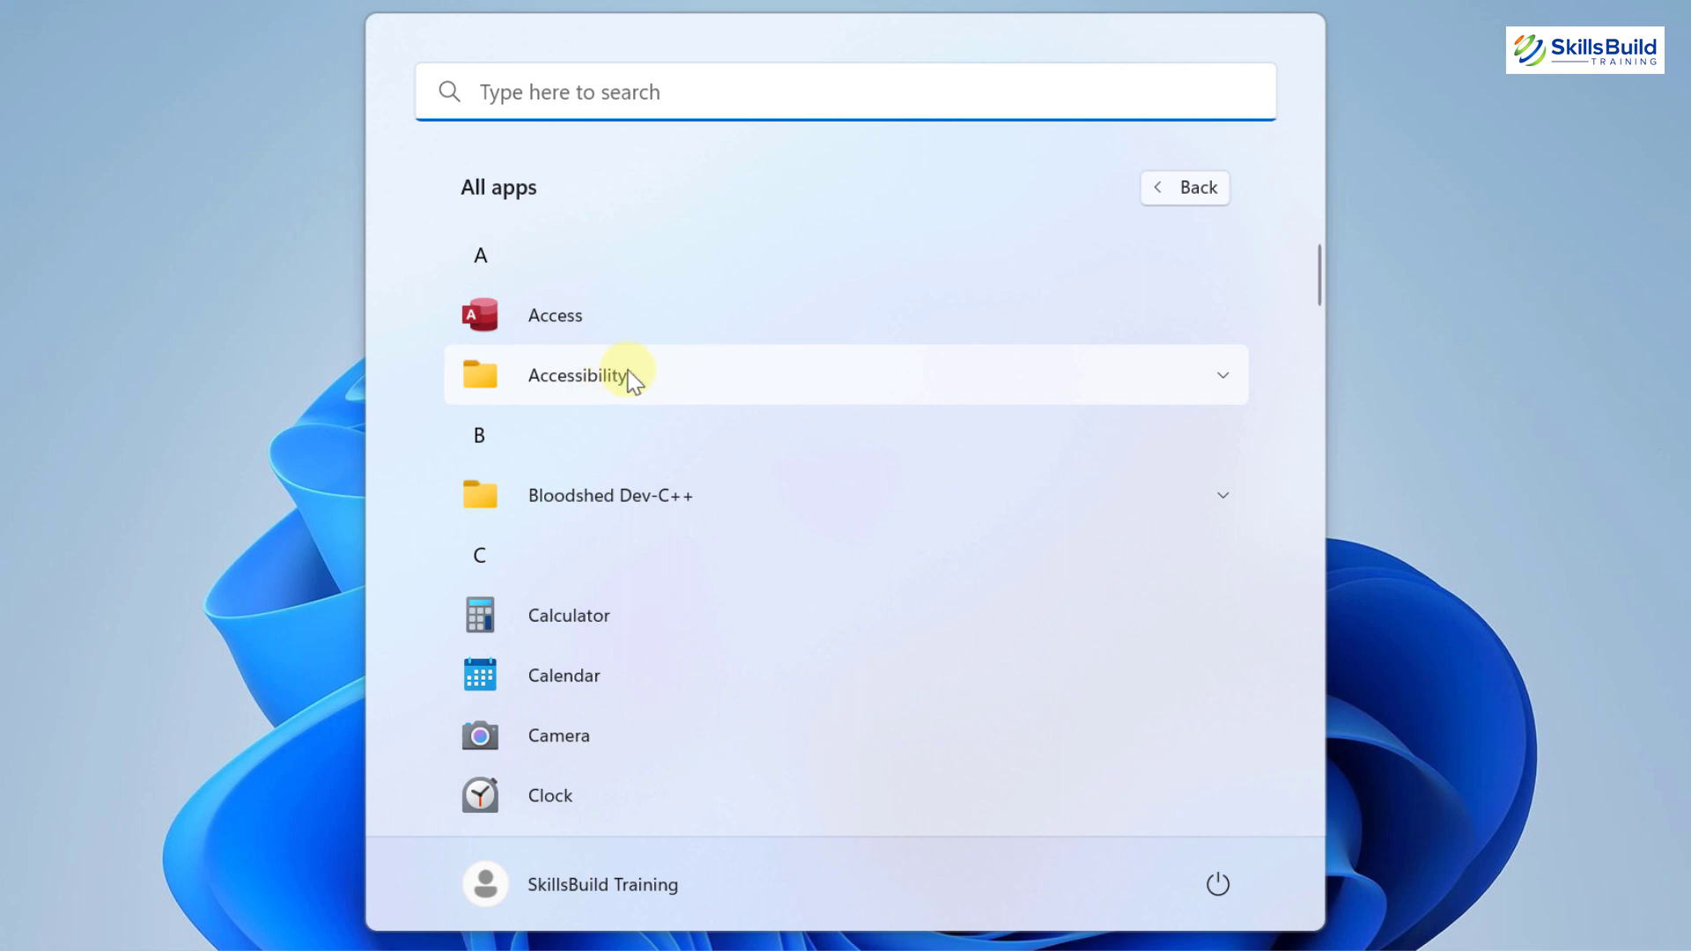
{"action": "left_click", "coordinate": [1190, 384]}
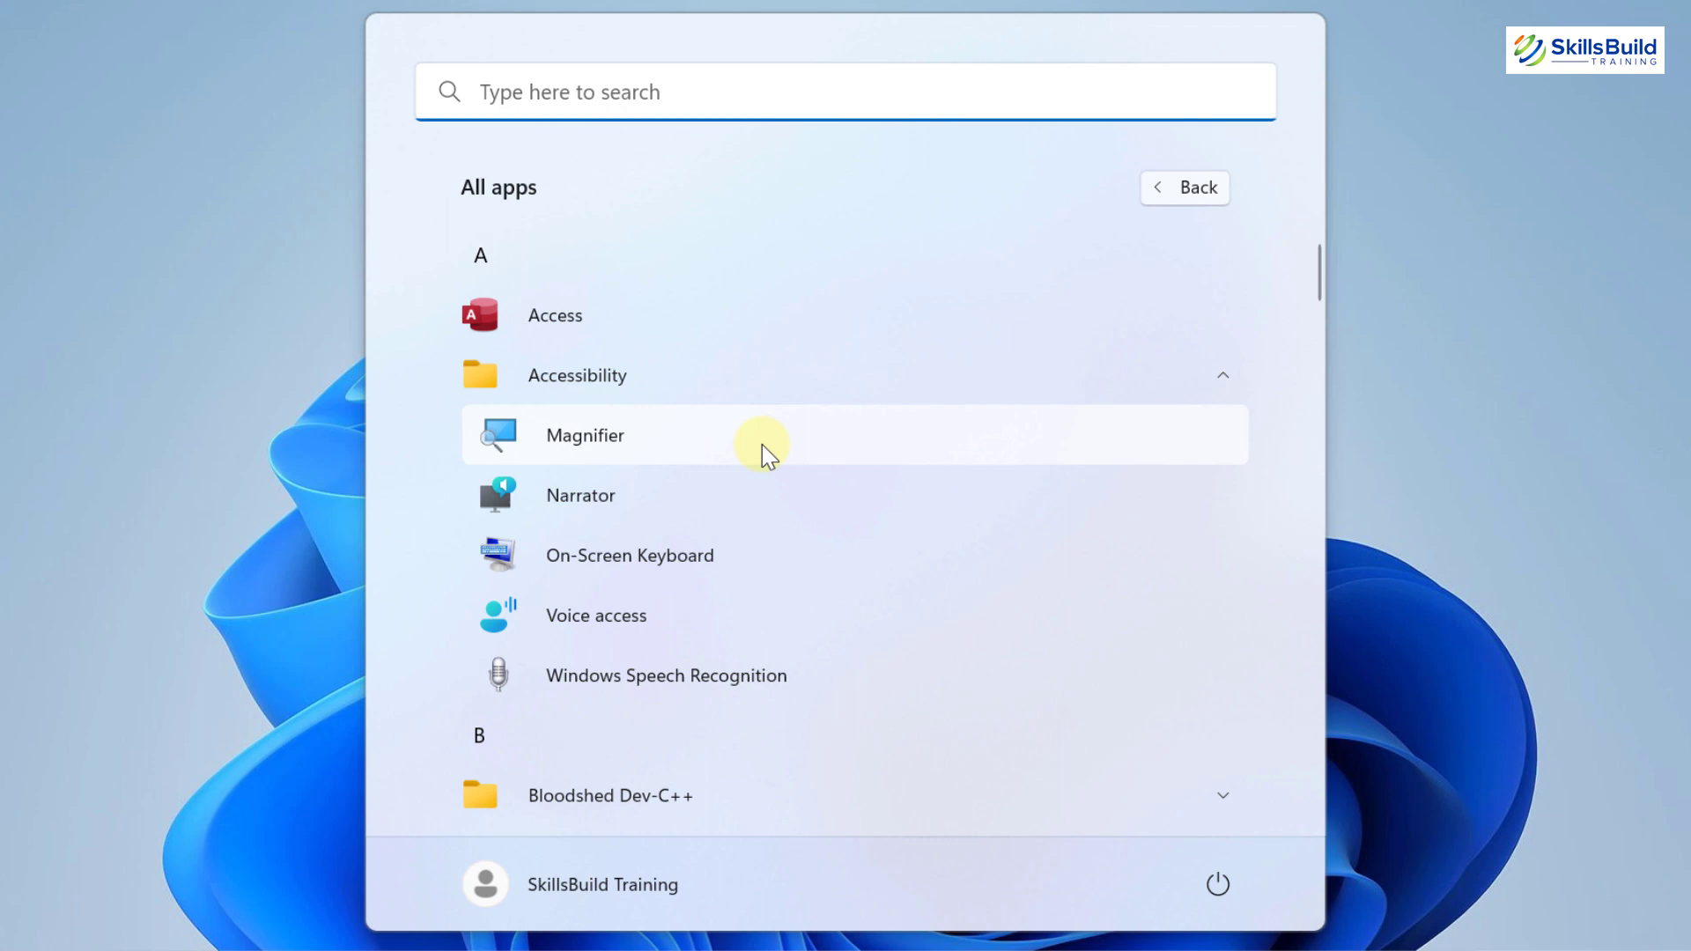
{"action": "left_click", "coordinate": [1216, 392]}
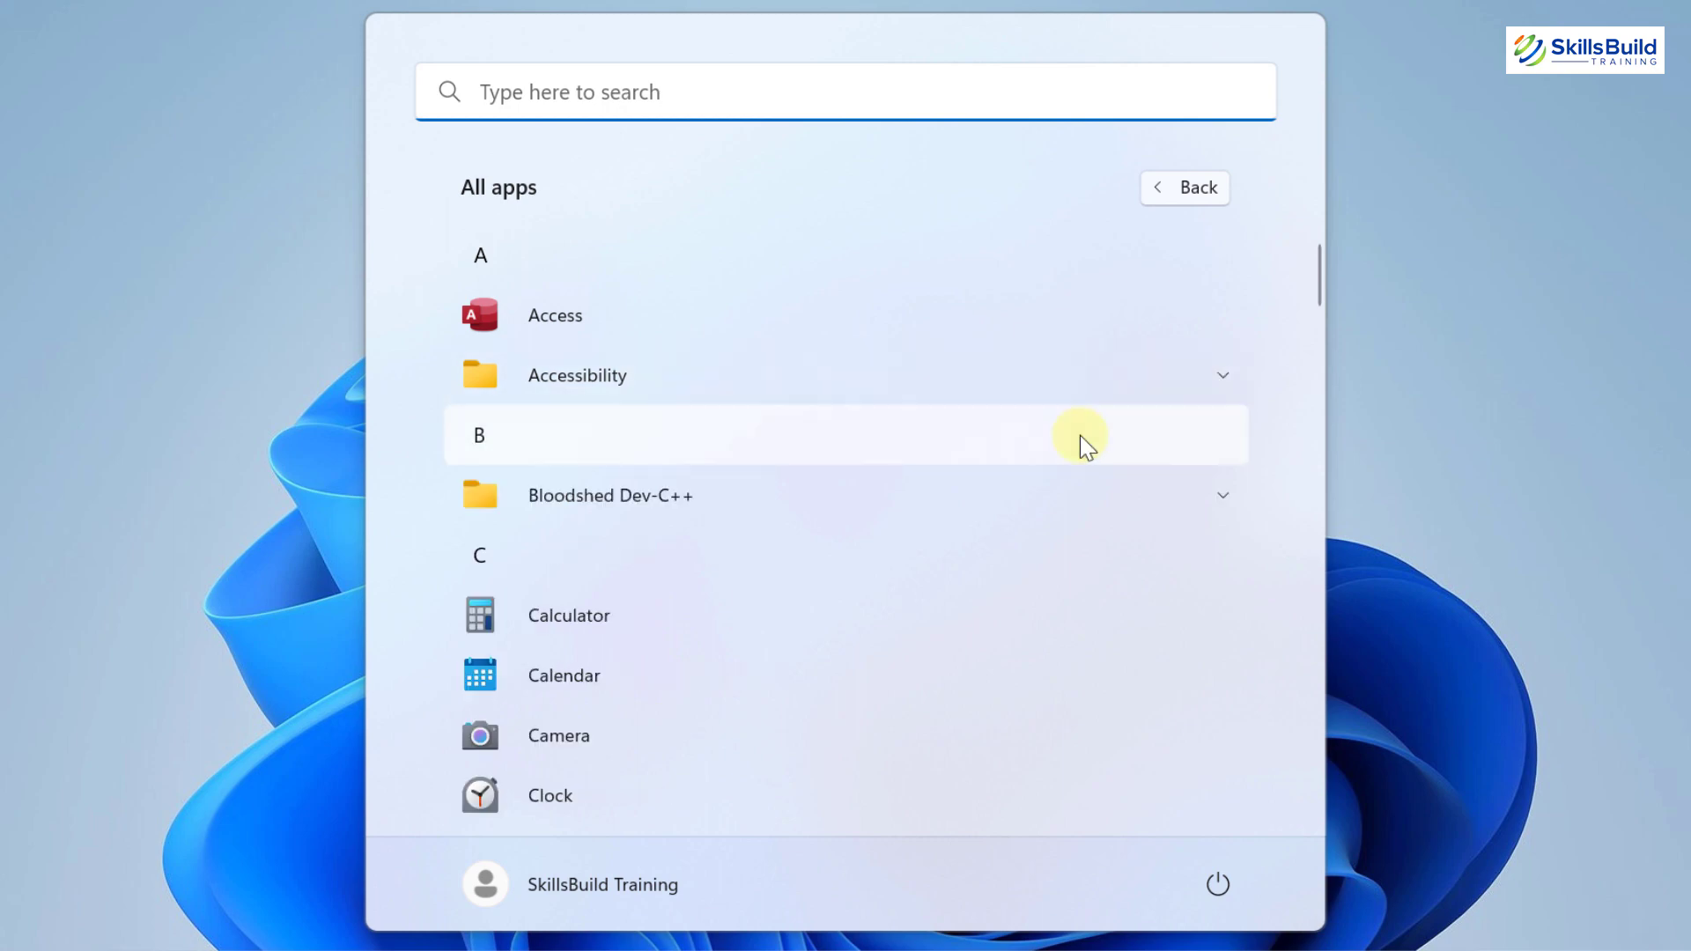
{"action": "scroll", "coordinate": [1057, 539], "scroll_direction": "down", "scroll_amount": 10}
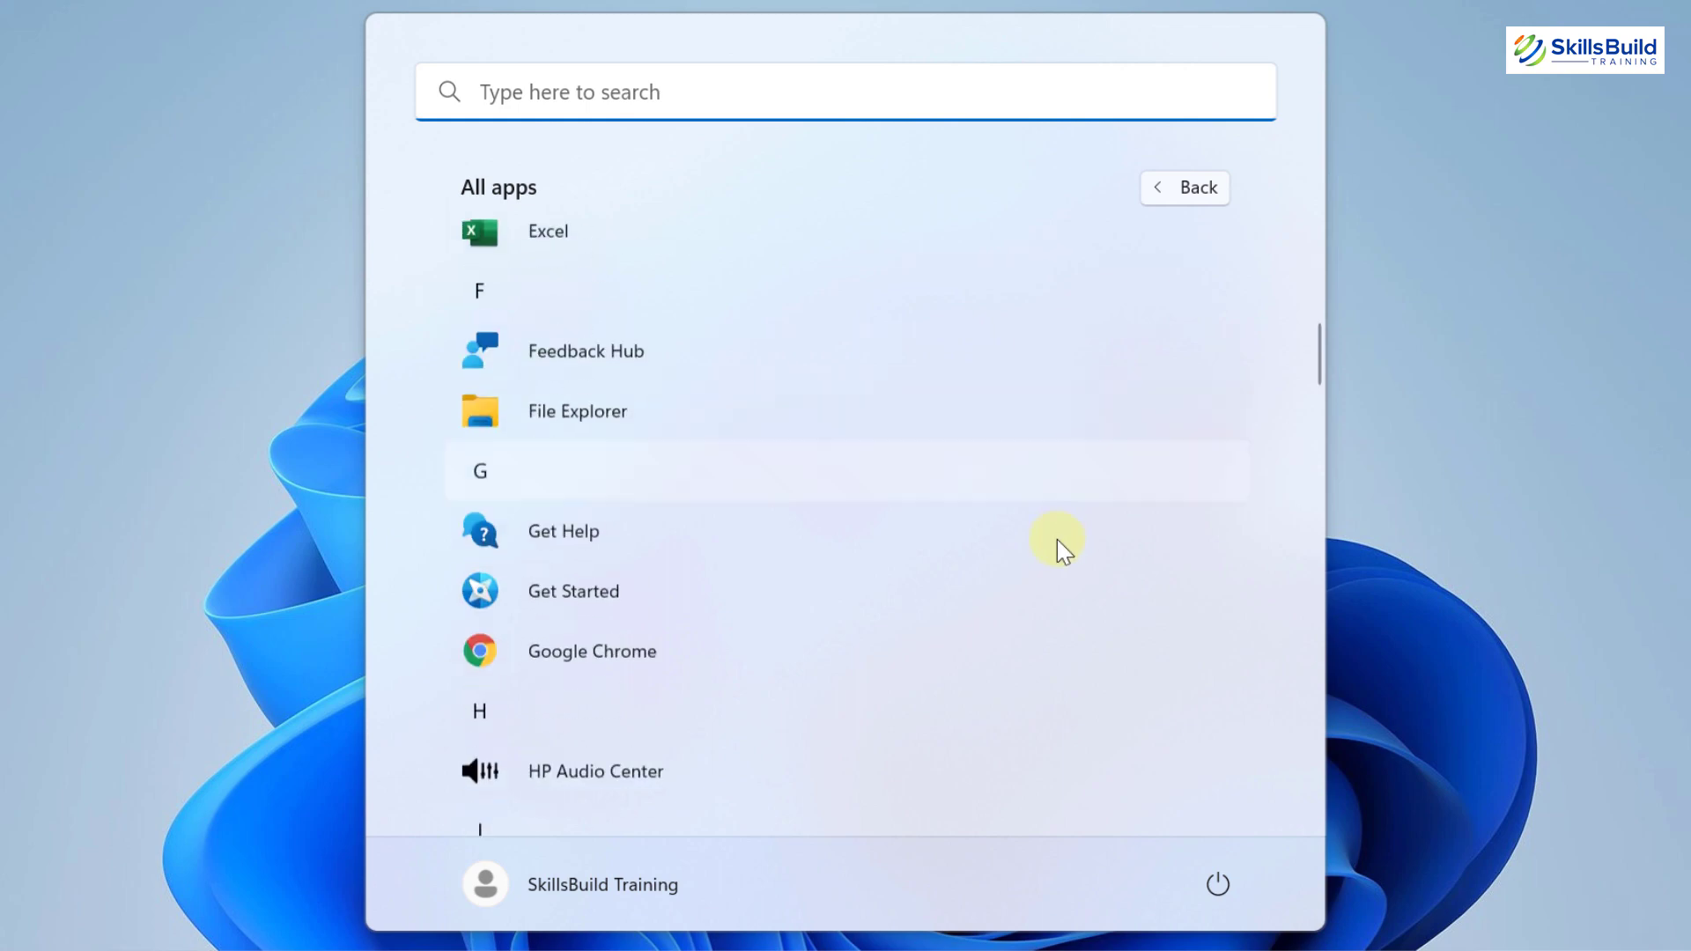
{"action": "scroll", "coordinate": [1057, 539], "scroll_direction": "down", "scroll_amount": 10}
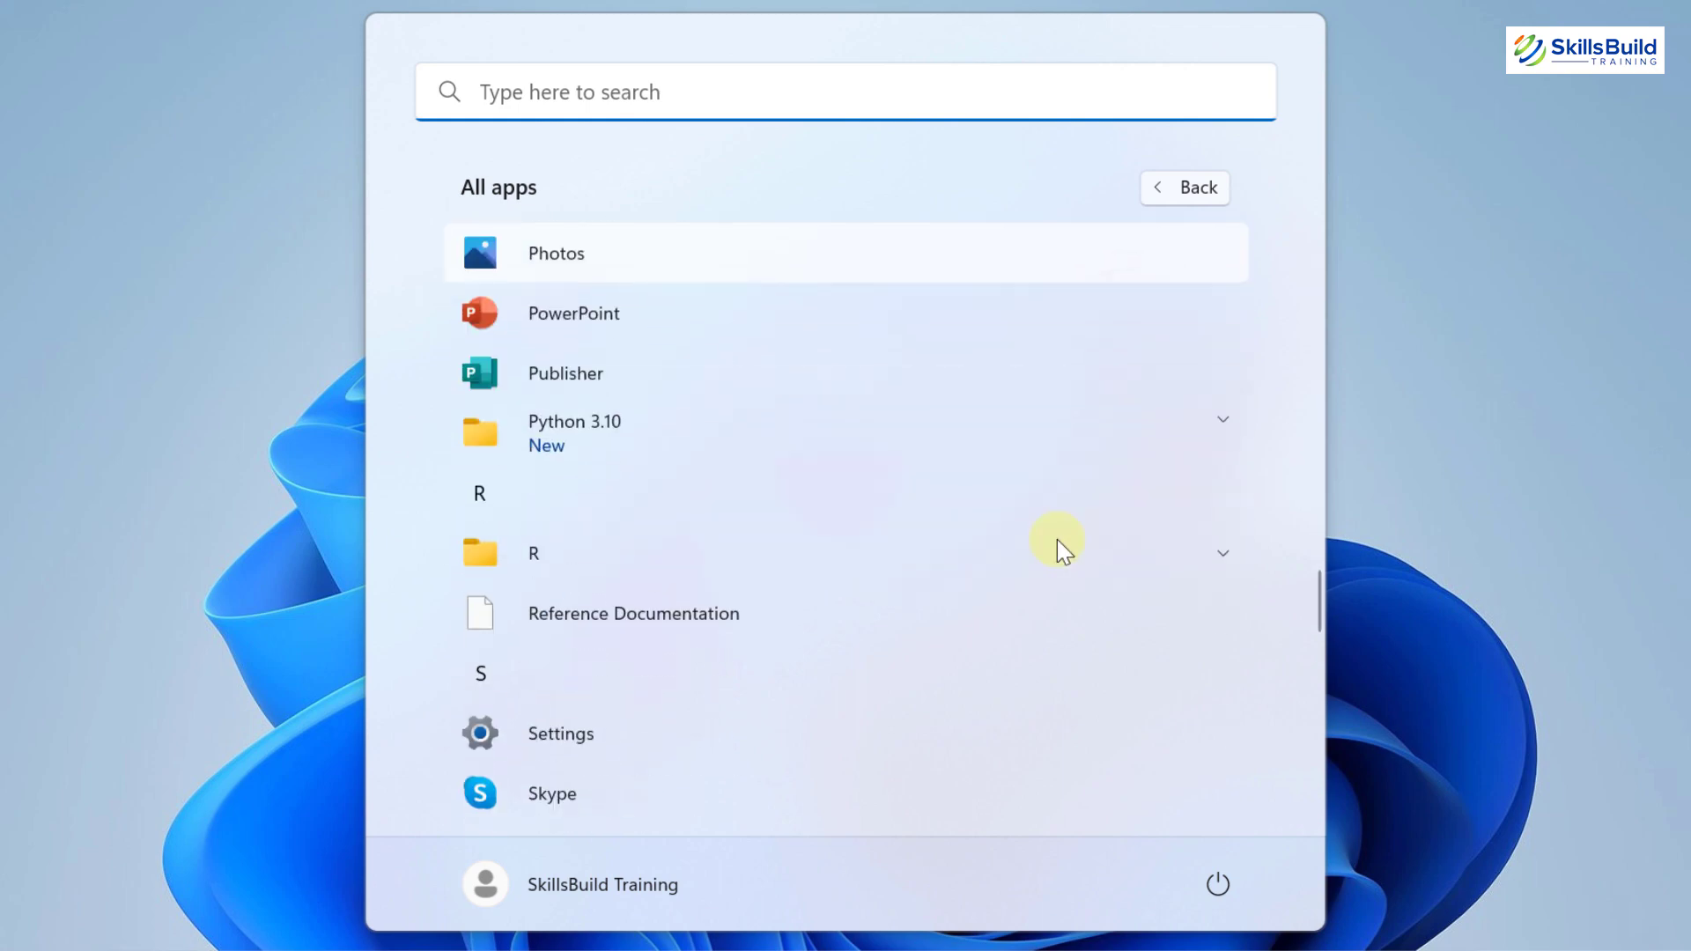
{"action": "scroll", "coordinate": [716, 650], "scroll_direction": "down", "scroll_amount": 5}
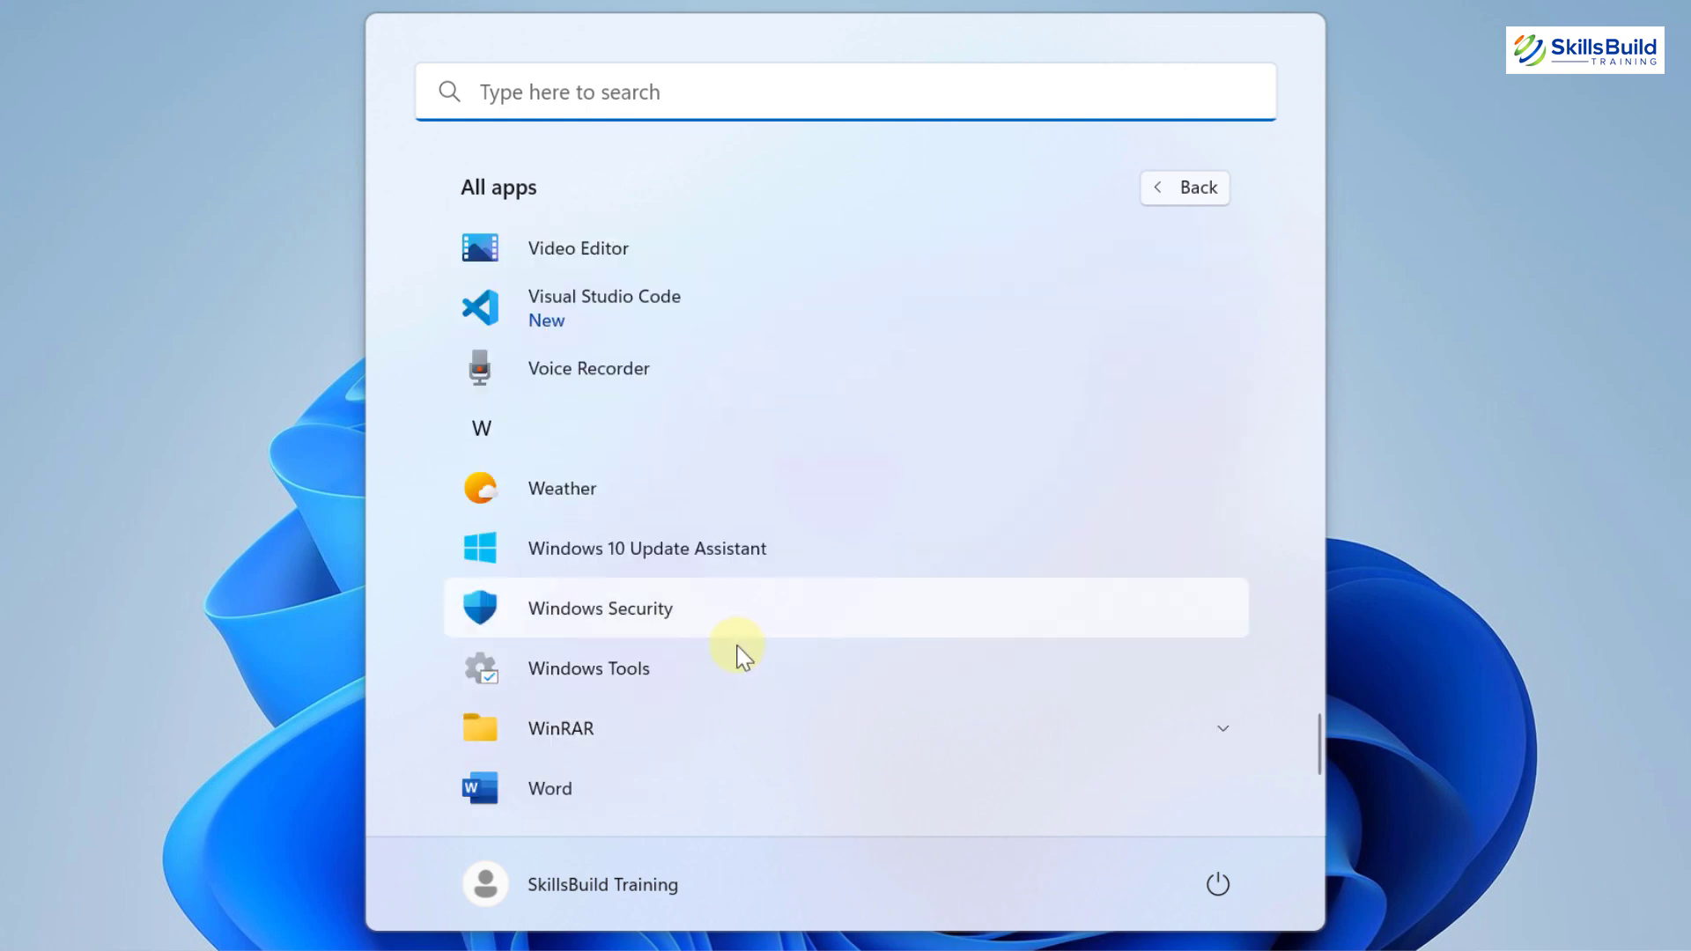
{"action": "scroll", "coordinate": [837, 671], "scroll_direction": "down", "scroll_amount": 1}
{"action": "scroll", "coordinate": [837, 671], "scroll_direction": "up", "scroll_amount": 20}
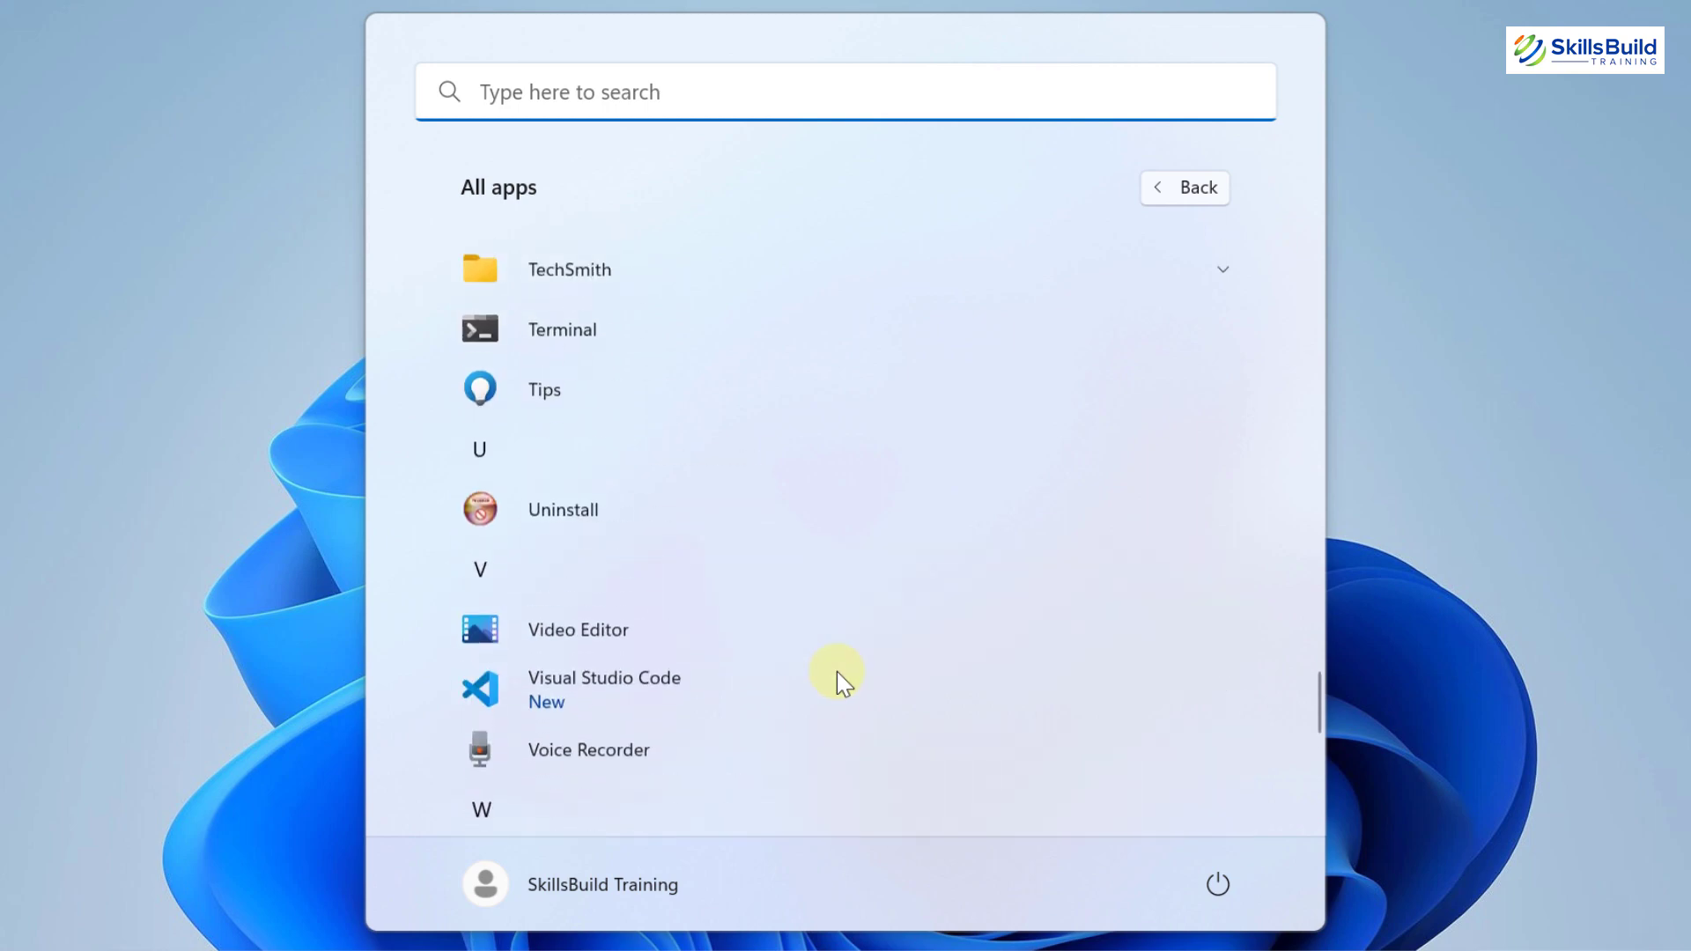
{"action": "left_click", "coordinate": [1440, 234]}
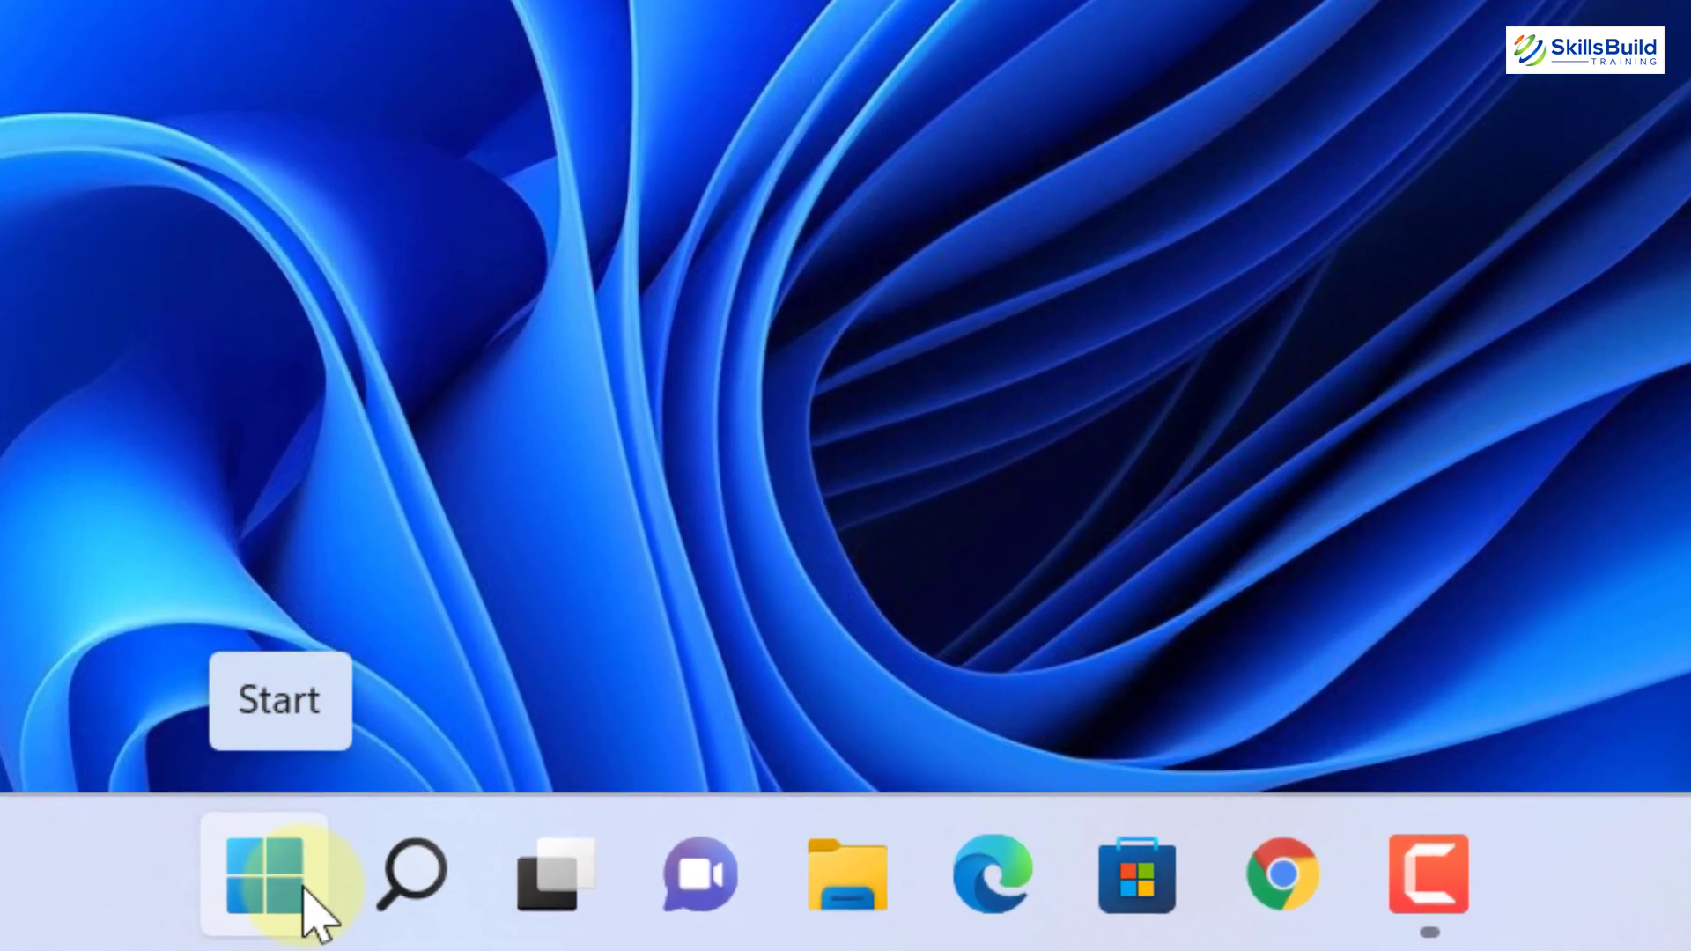
{"action": "key", "text": "super+x"}
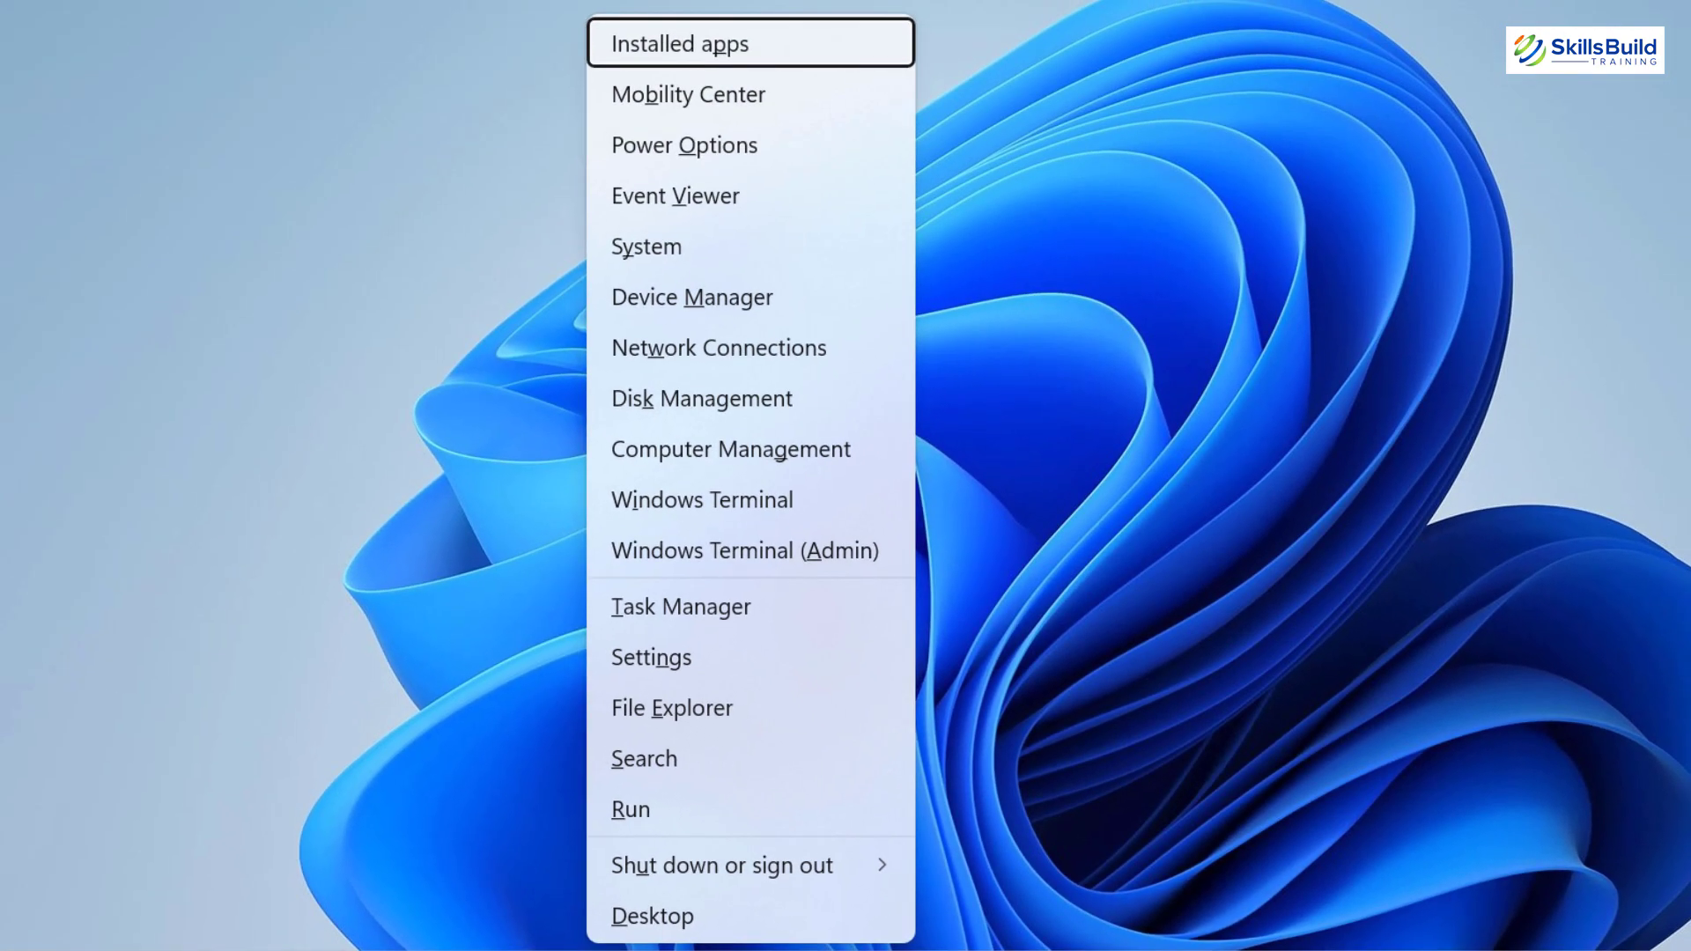
{"action": "left_click", "coordinate": [730, 54]}
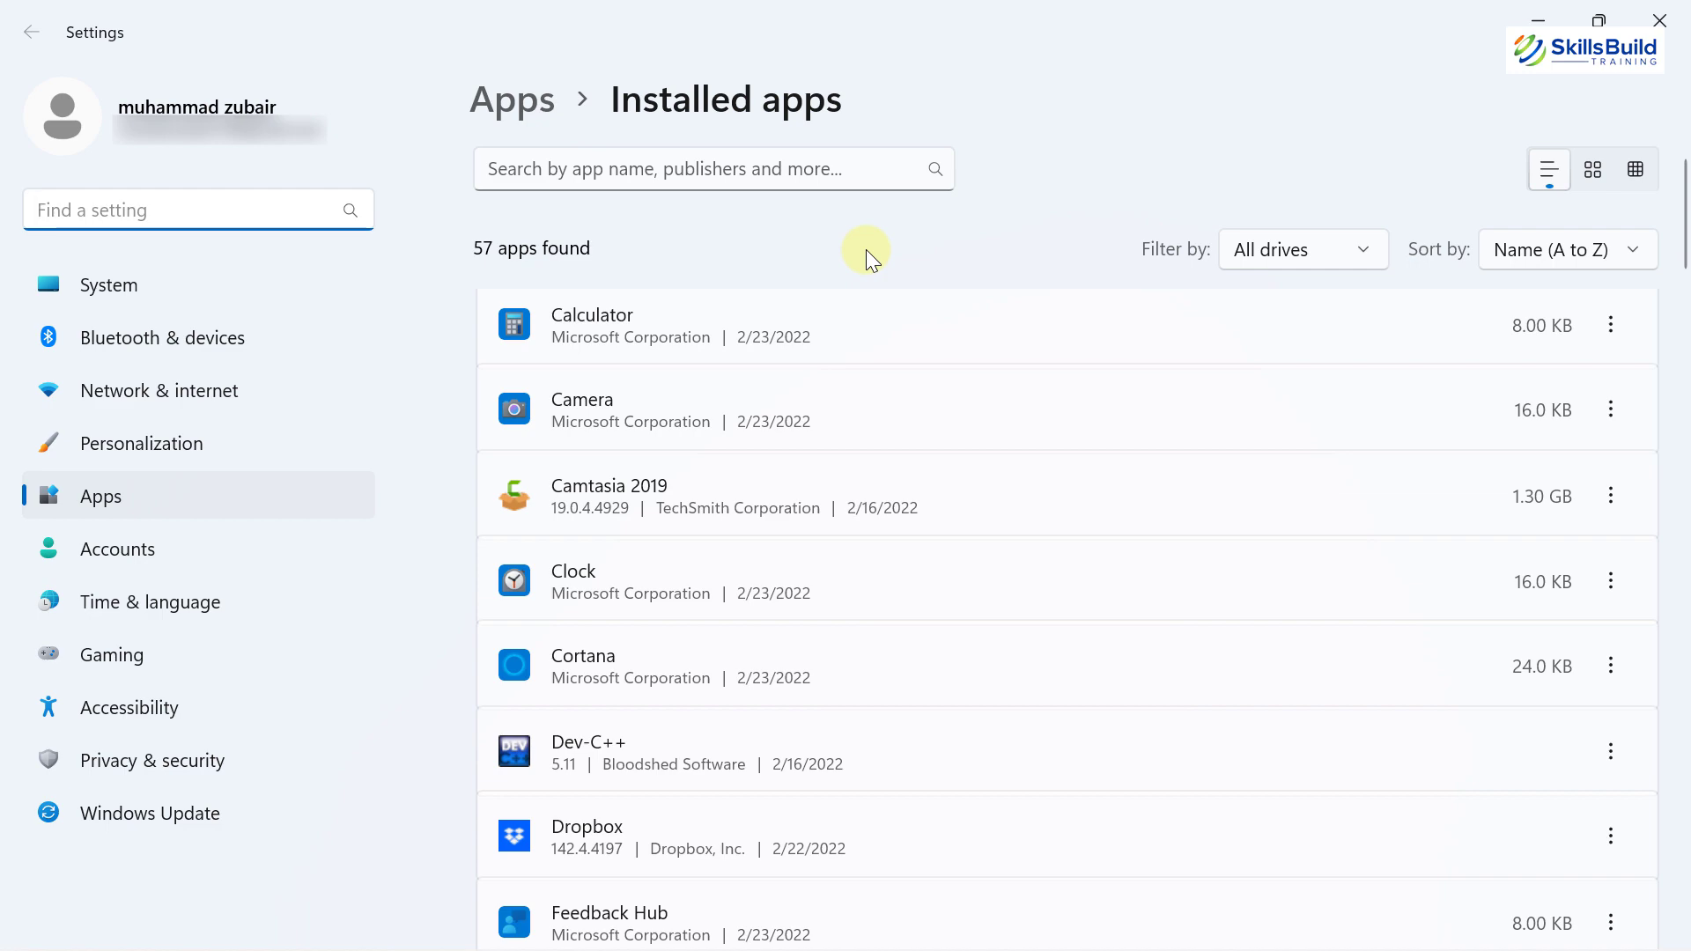
{"action": "left_click", "coordinate": [1659, 19]}
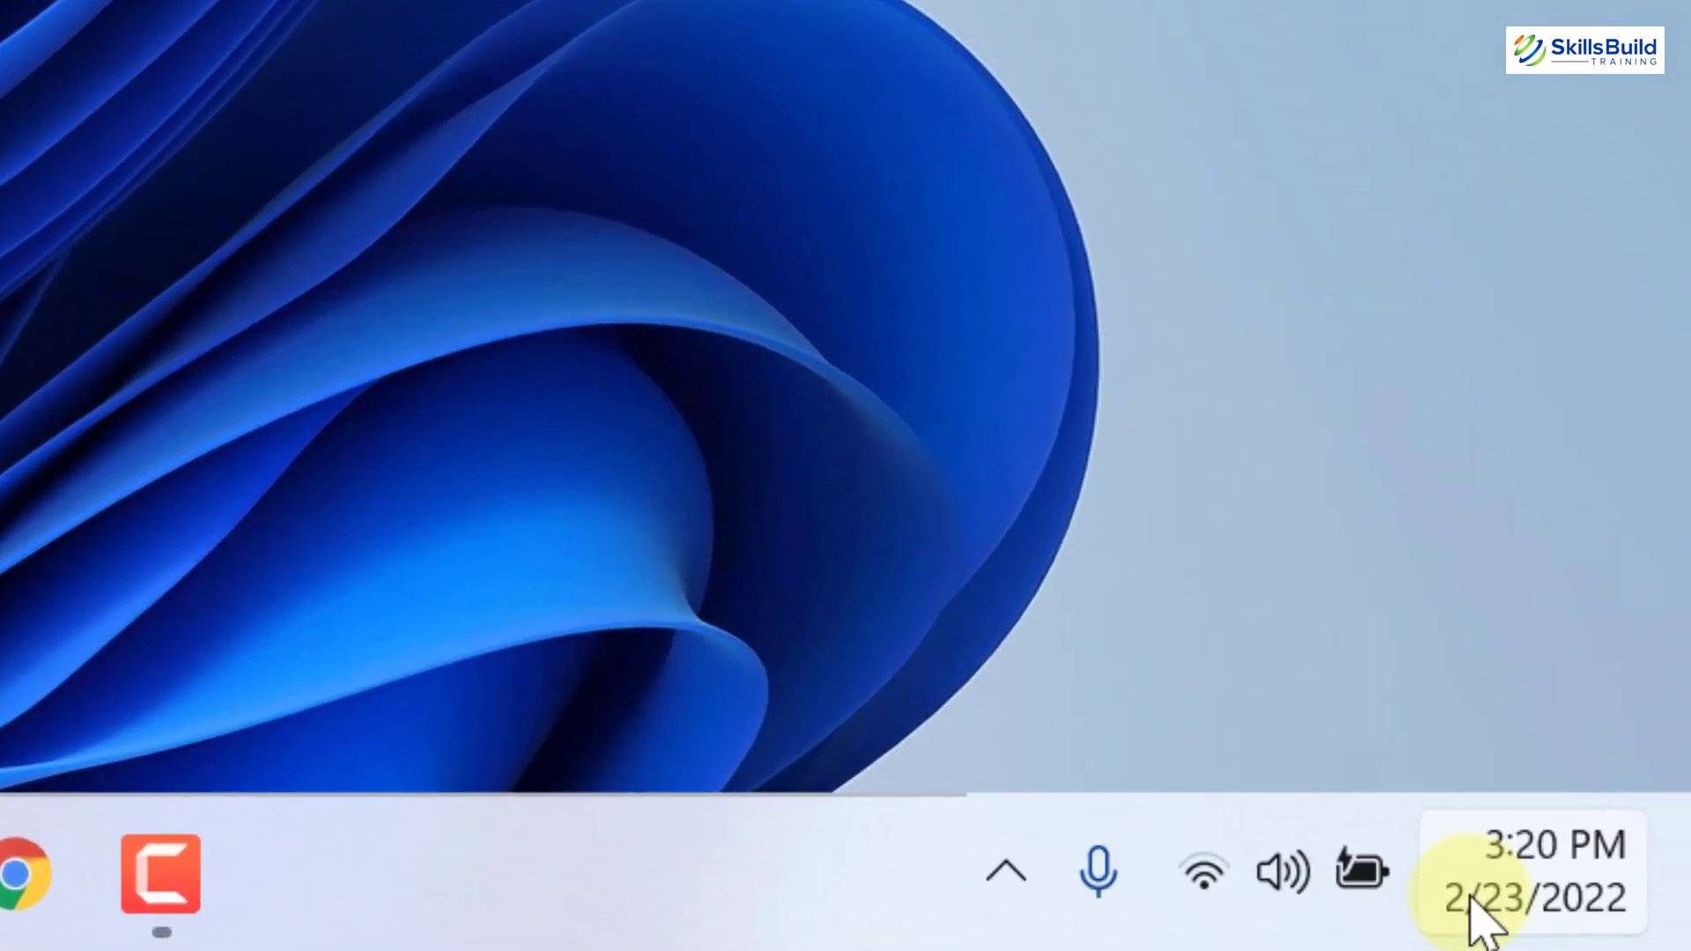
{"action": "left_click", "coordinate": [1548, 895]}
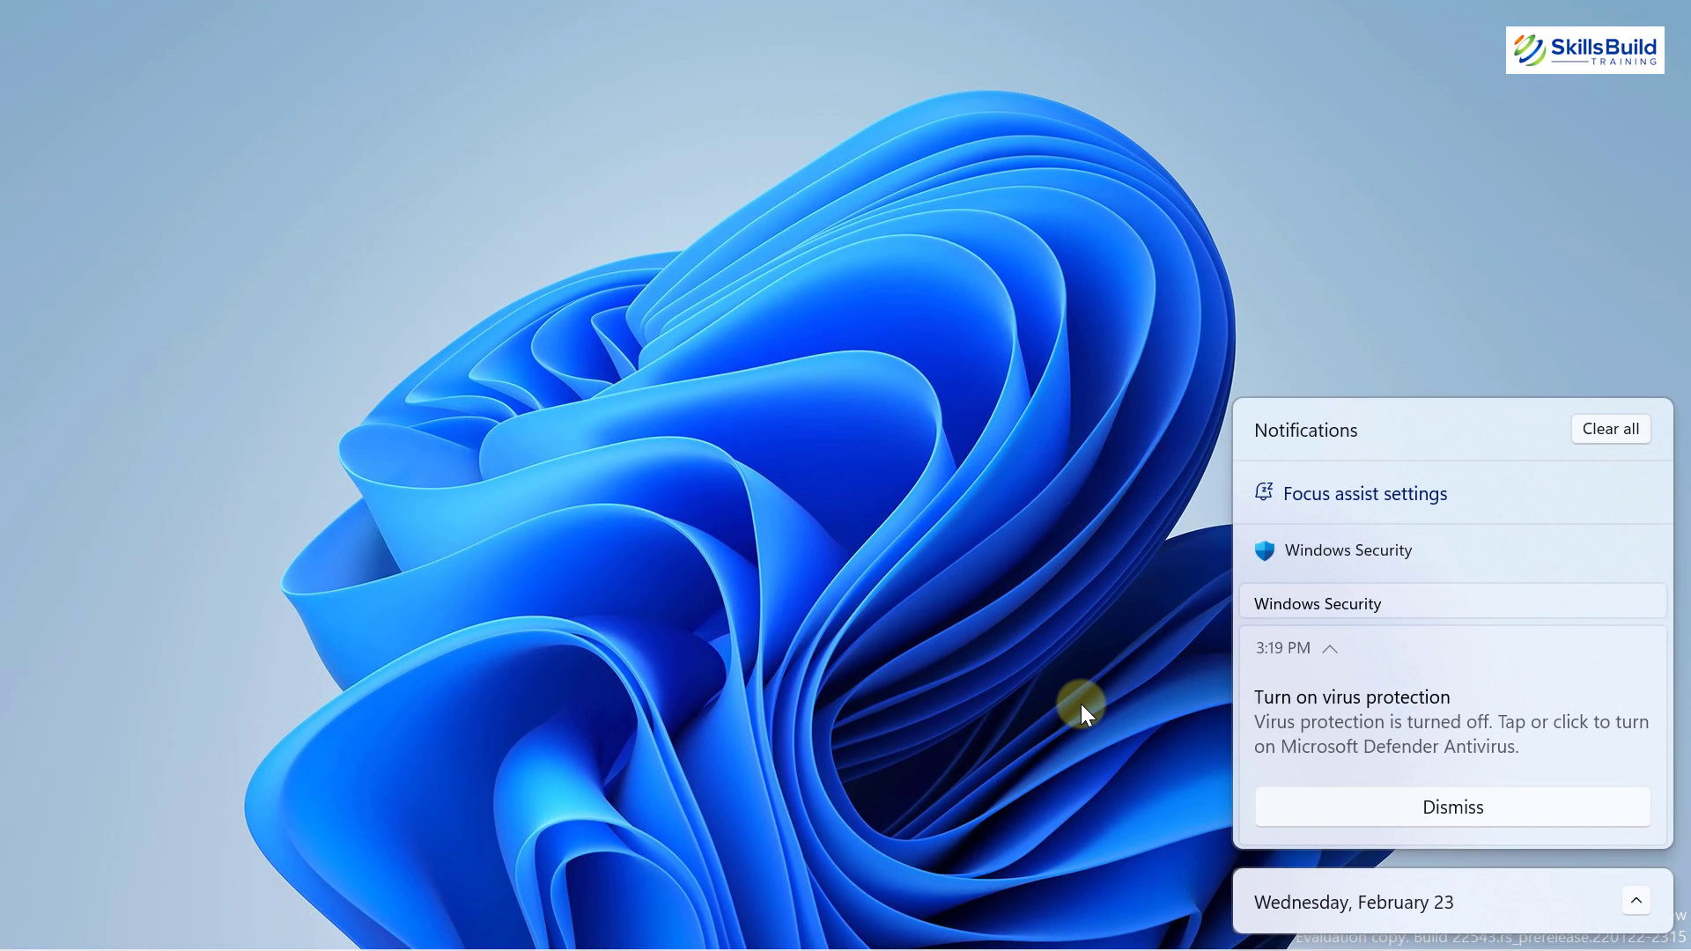
{"action": "left_click", "coordinate": [1016, 504]}
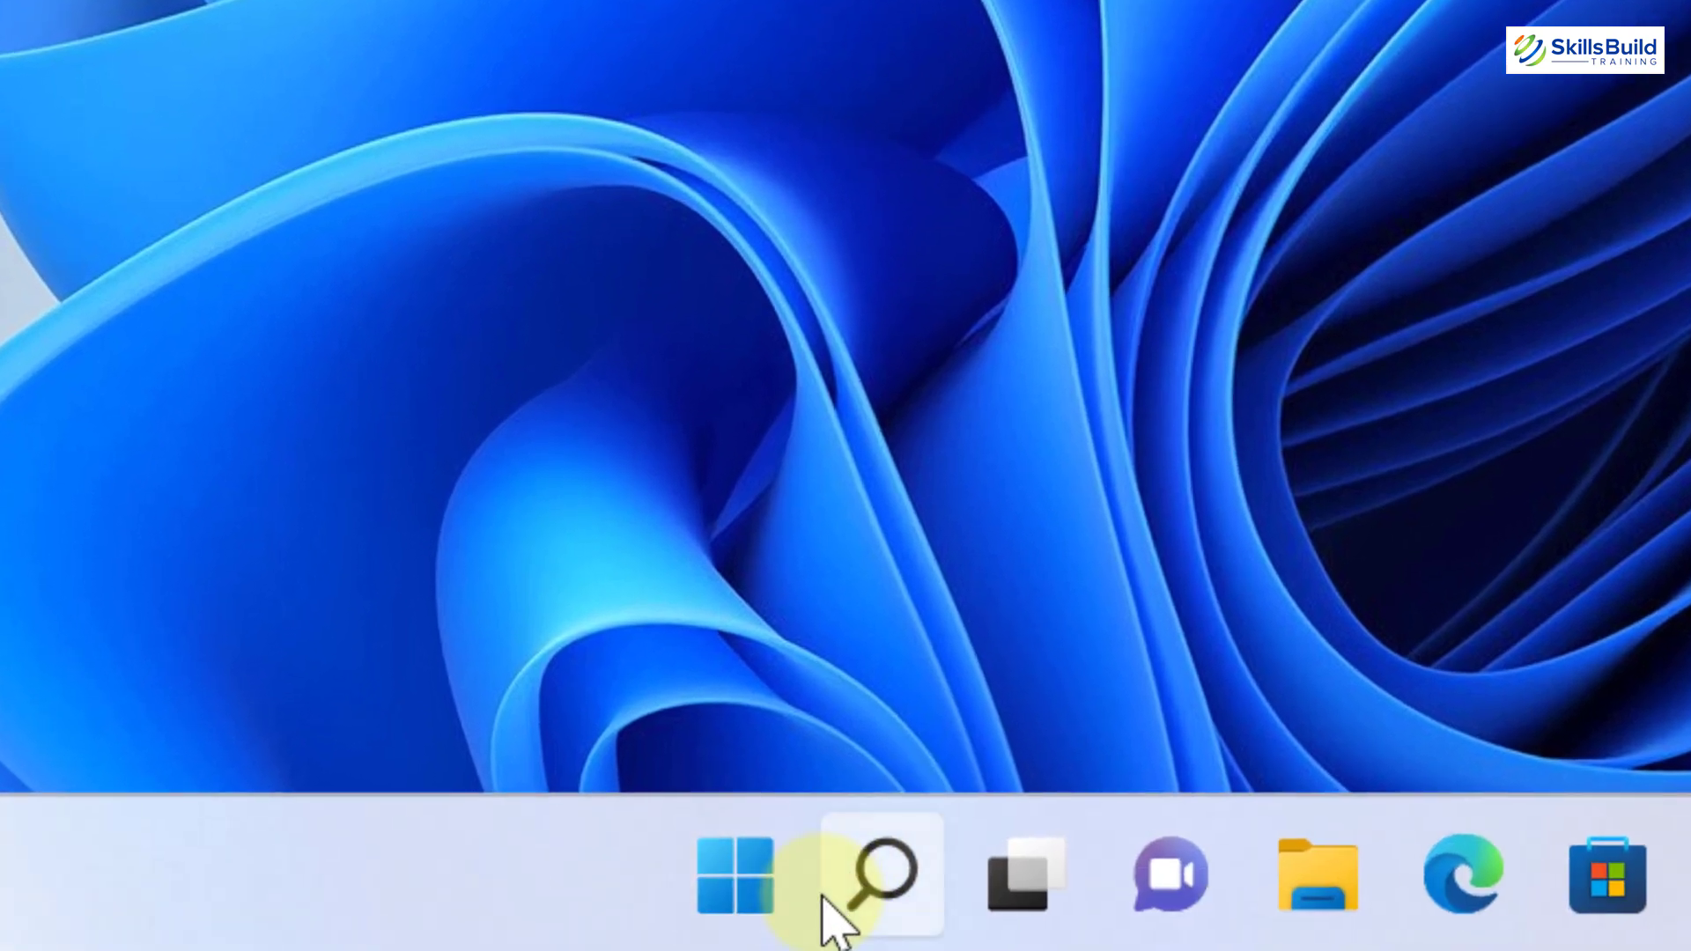
{"action": "mouse_move", "coordinate": [823, 900]}
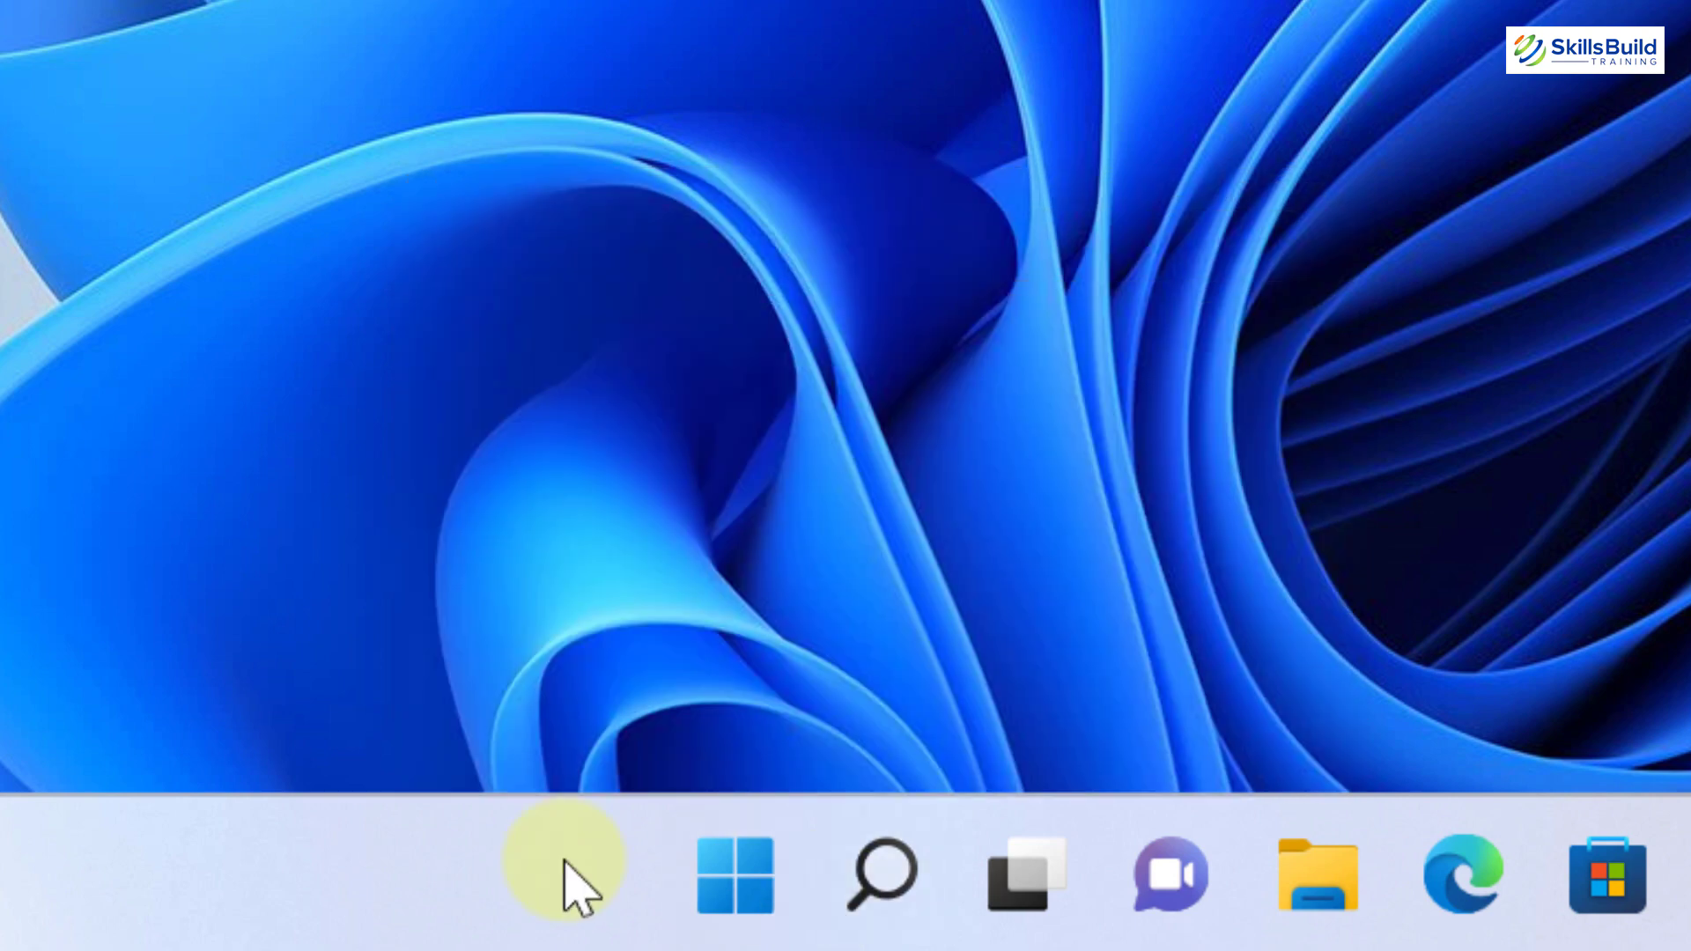
In taskbar settings, expand Taskbar behaviors and turn off 'Show recent searches when I hover over the search icon'.
{"action": "right_click", "coordinate": [443, 863]}
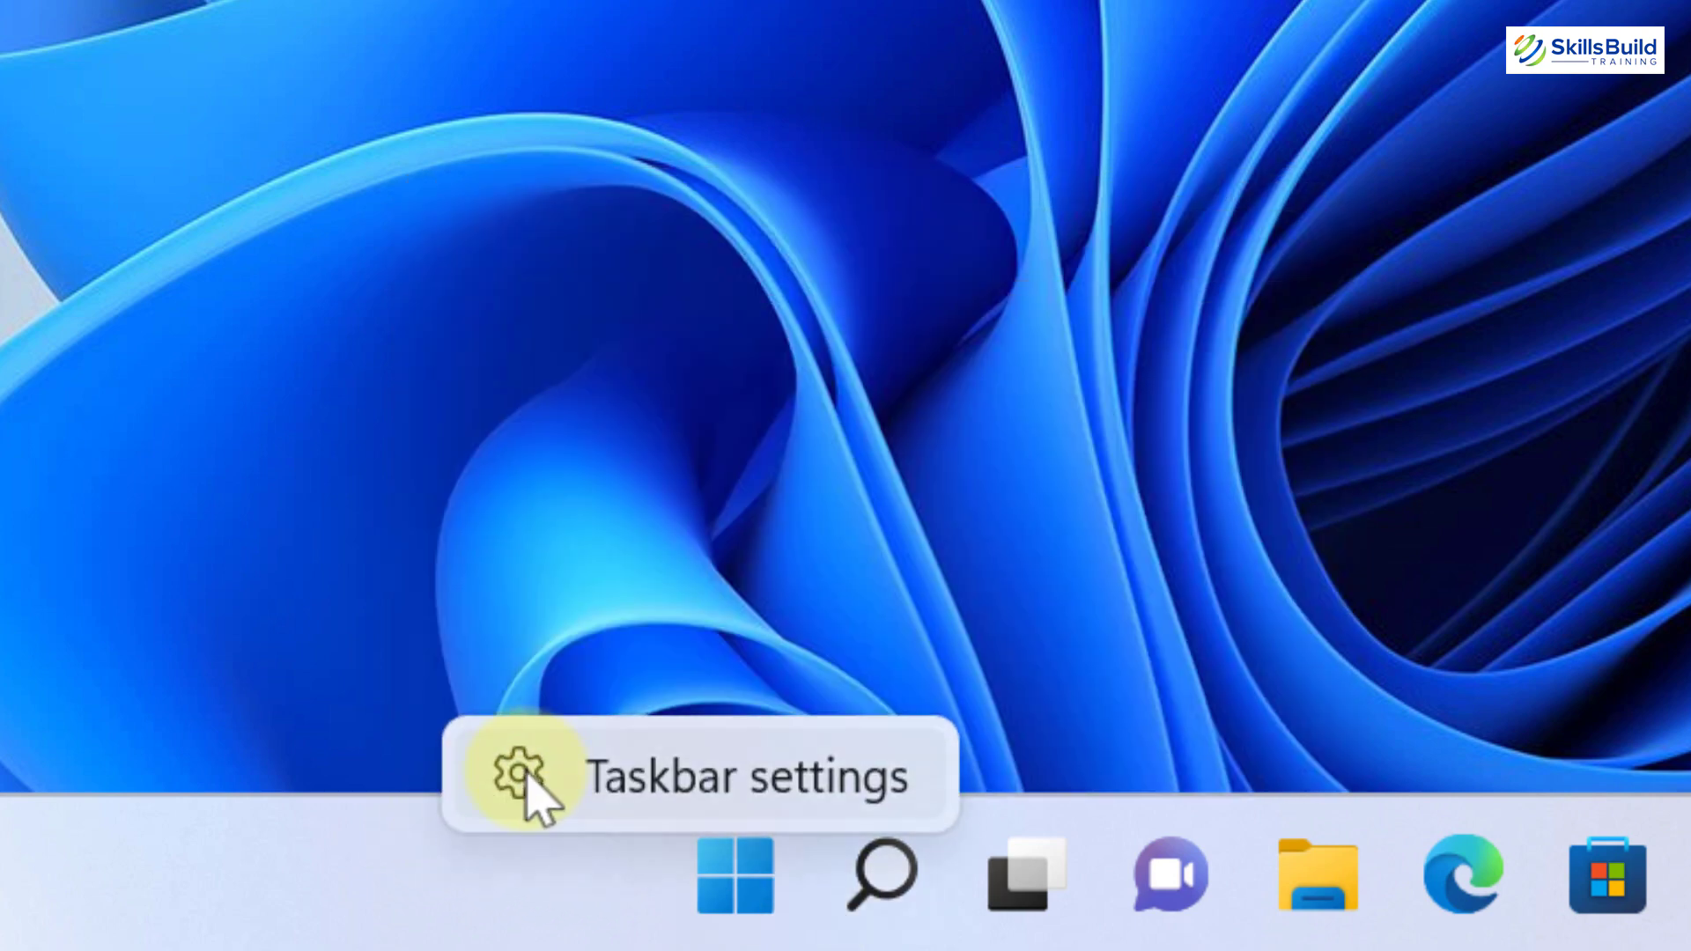
{"action": "left_click", "coordinate": [530, 773]}
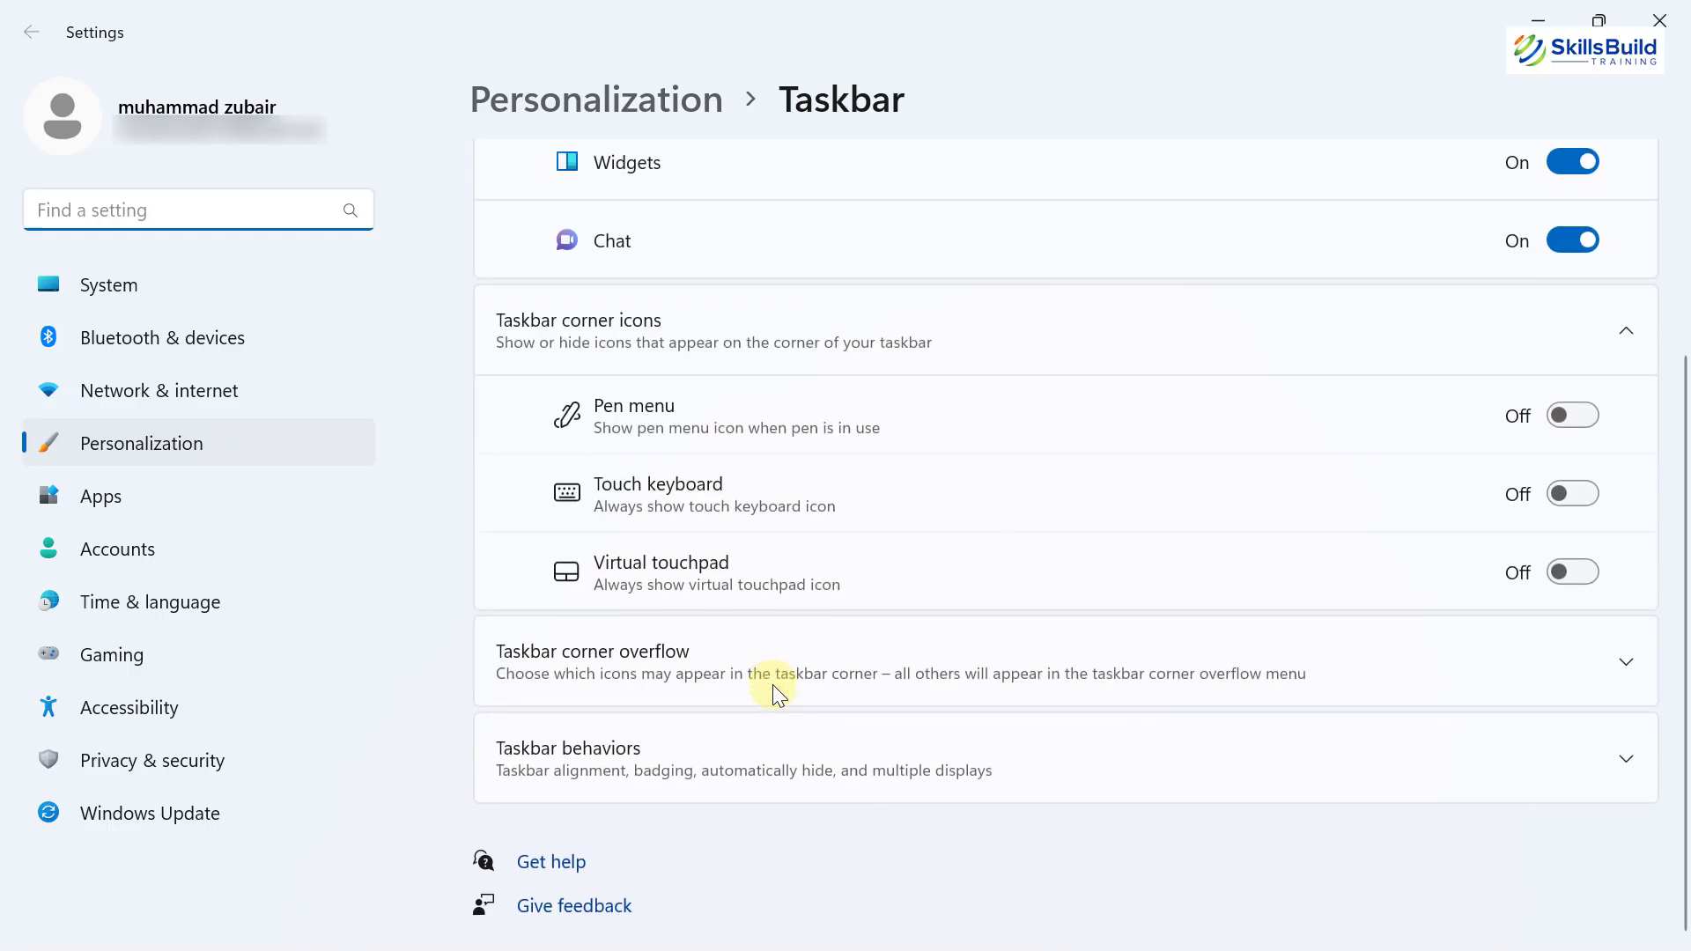
{"action": "left_click", "coordinate": [926, 745]}
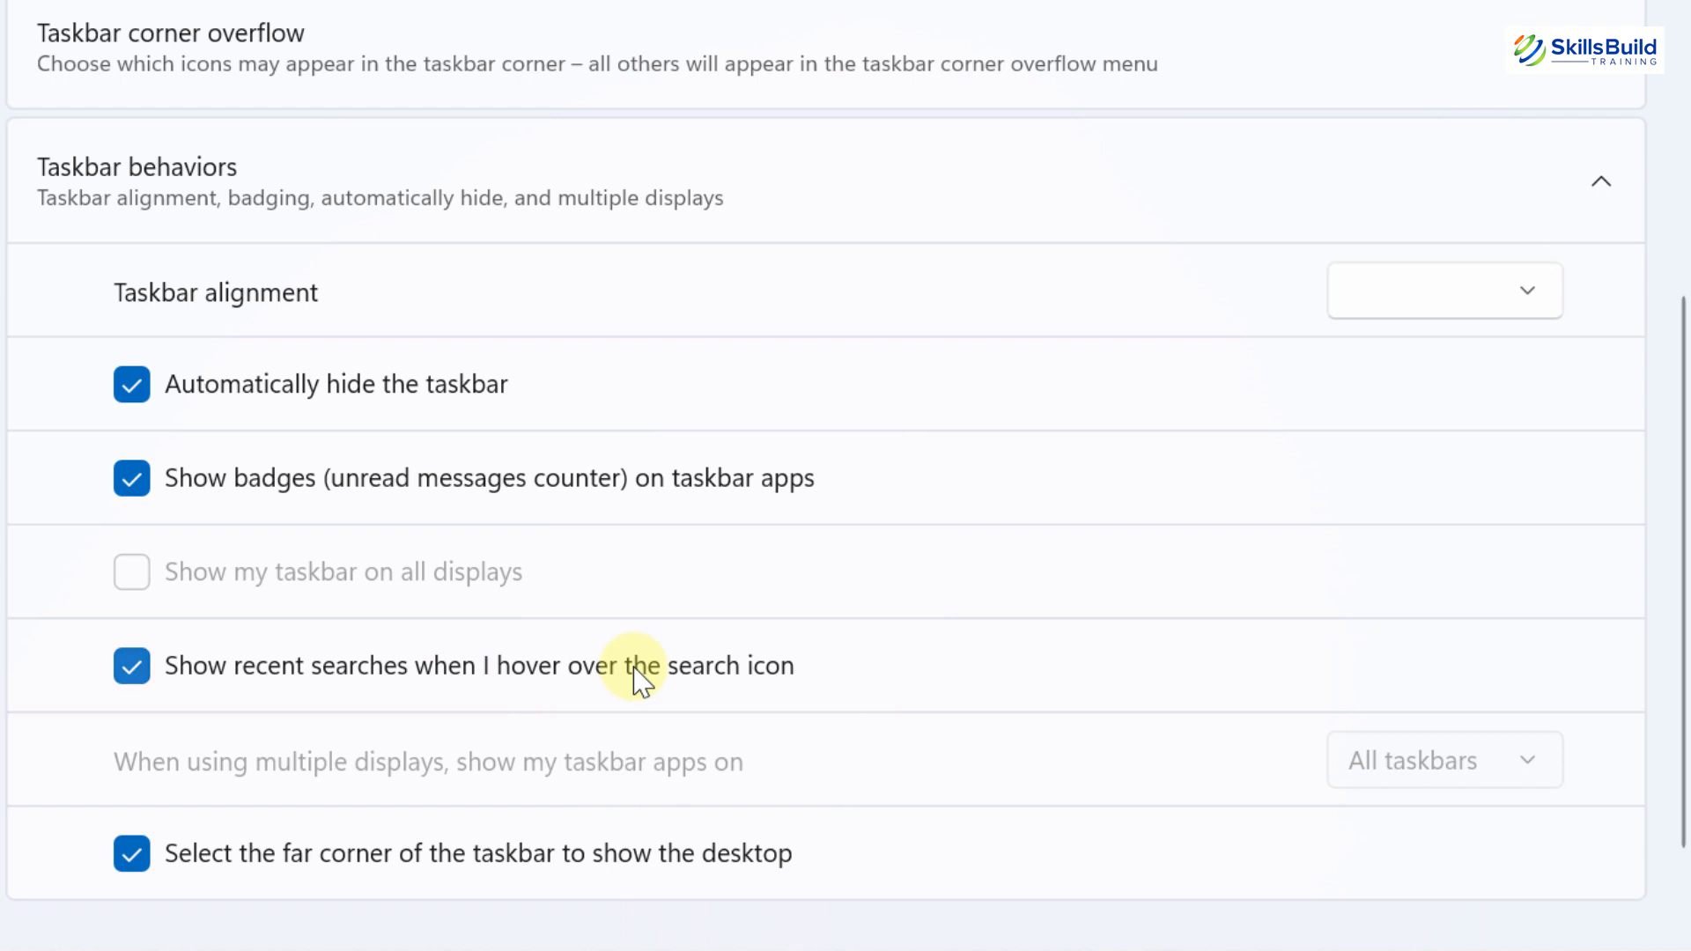
{"action": "left_click", "coordinate": [132, 666]}
{"action": "mouse_move", "coordinate": [216, 931]}
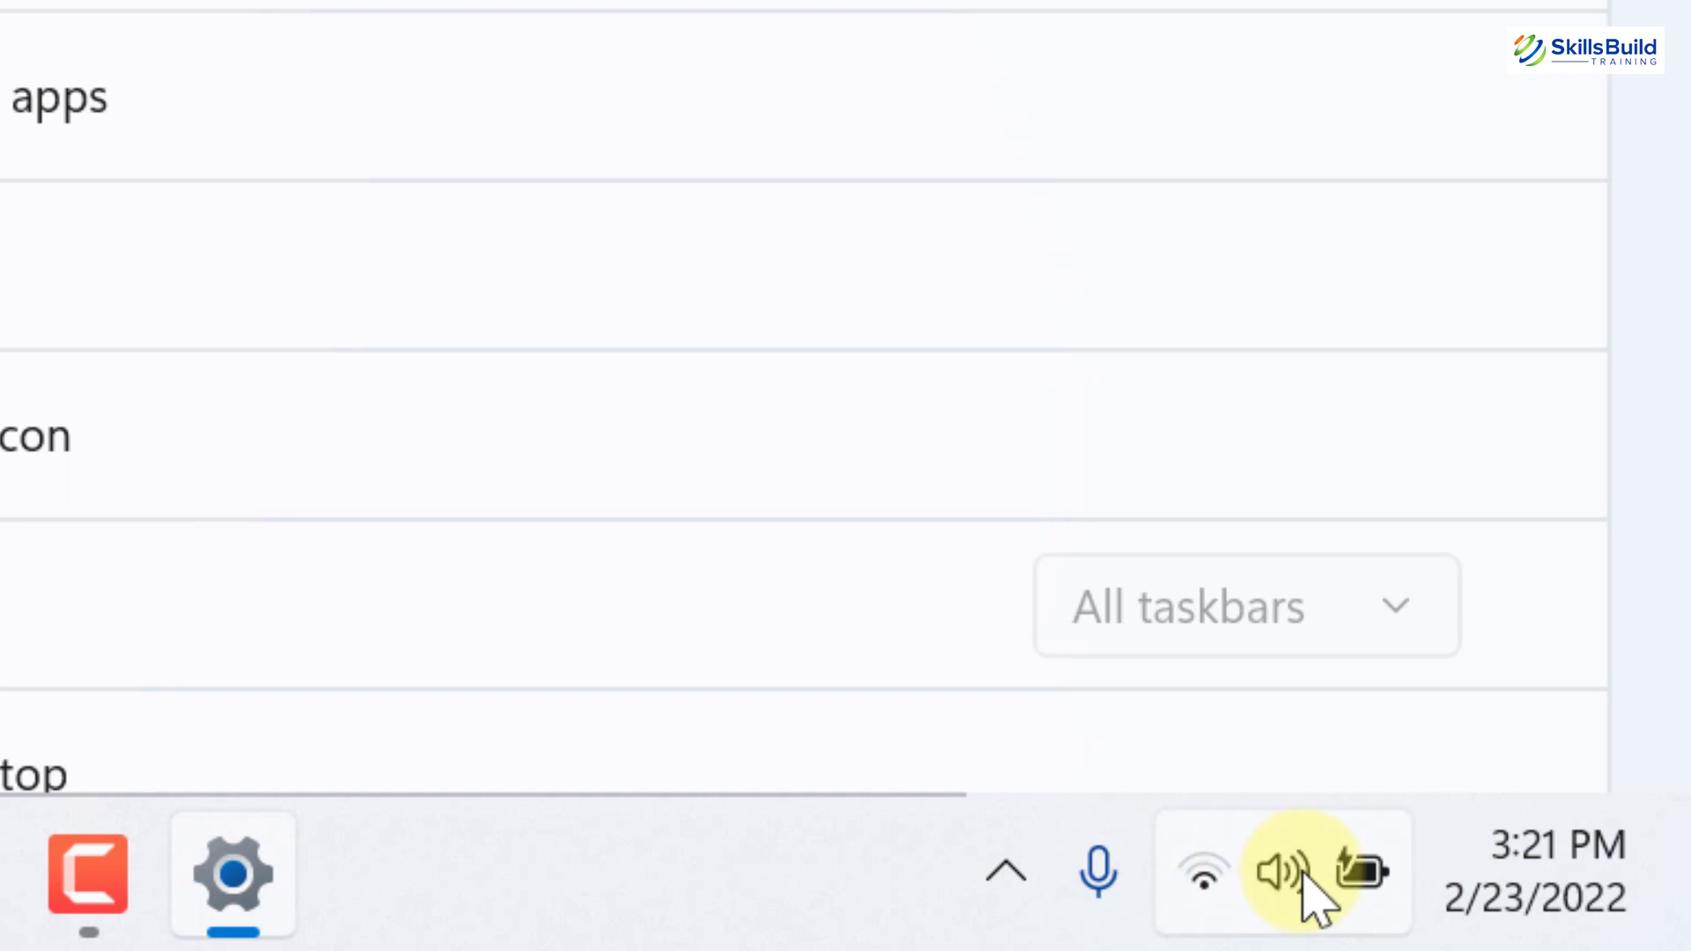
Raise and lower the speaker volume from the tray volume icon, ending at 75%.
{"action": "mouse_move", "coordinate": [1304, 891]}
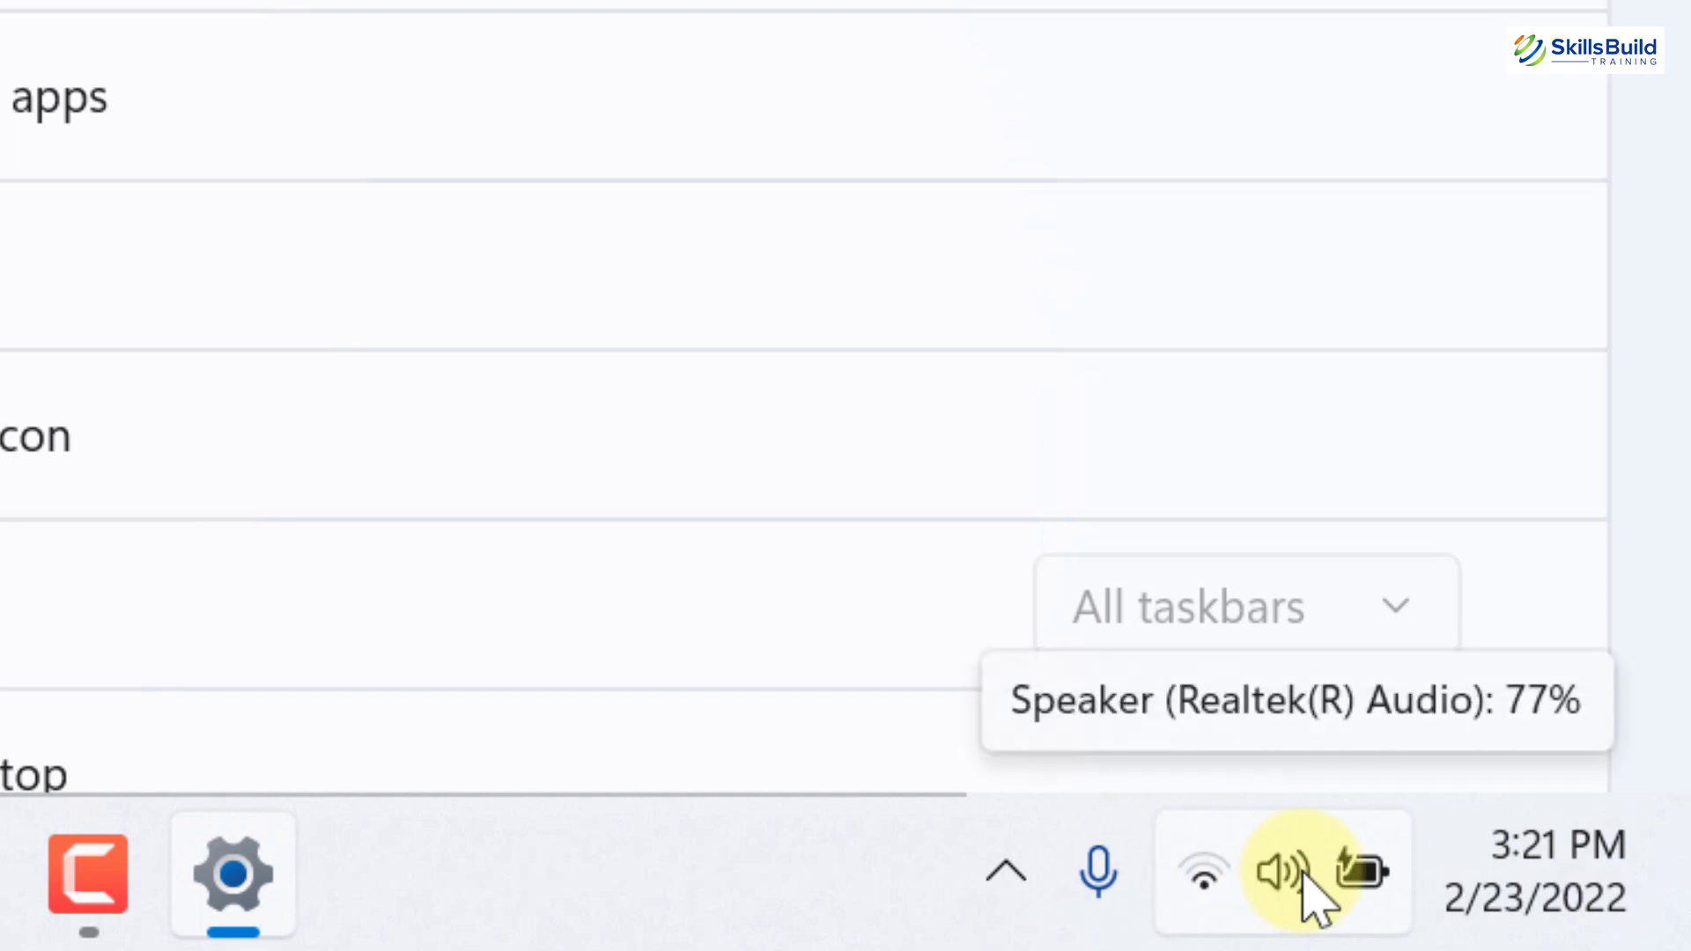
{"action": "scroll", "coordinate": [1304, 891], "scroll_direction": "up", "scroll_amount": 2}
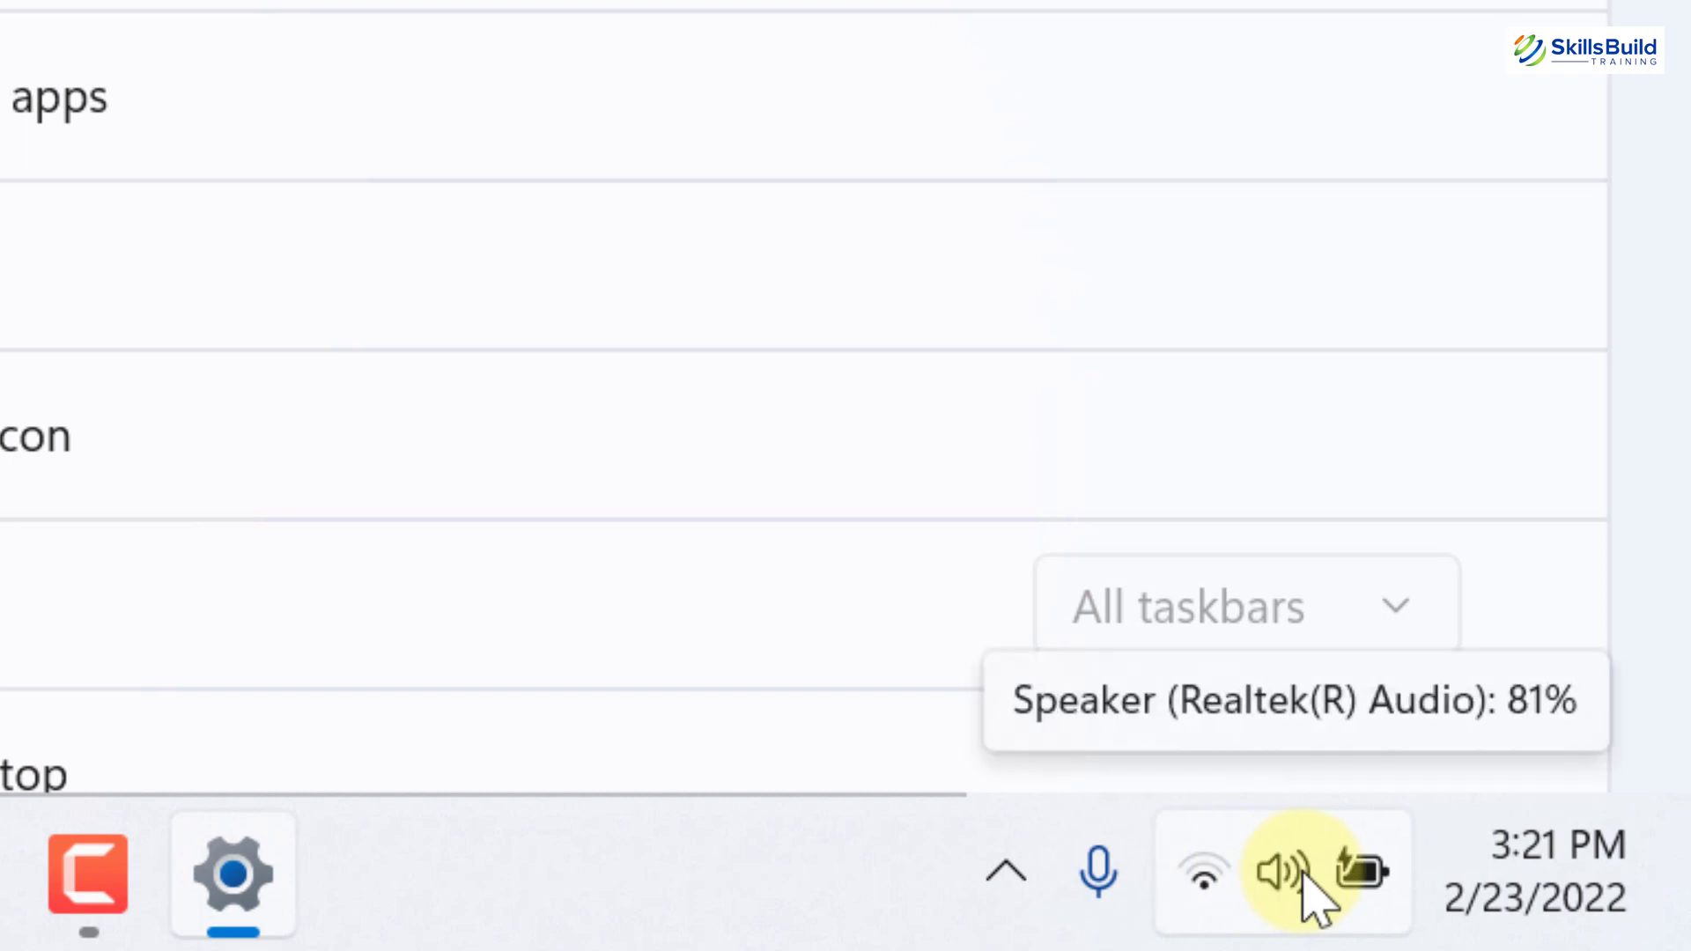
{"action": "scroll", "coordinate": [1304, 876], "scroll_direction": "down", "scroll_amount": 3}
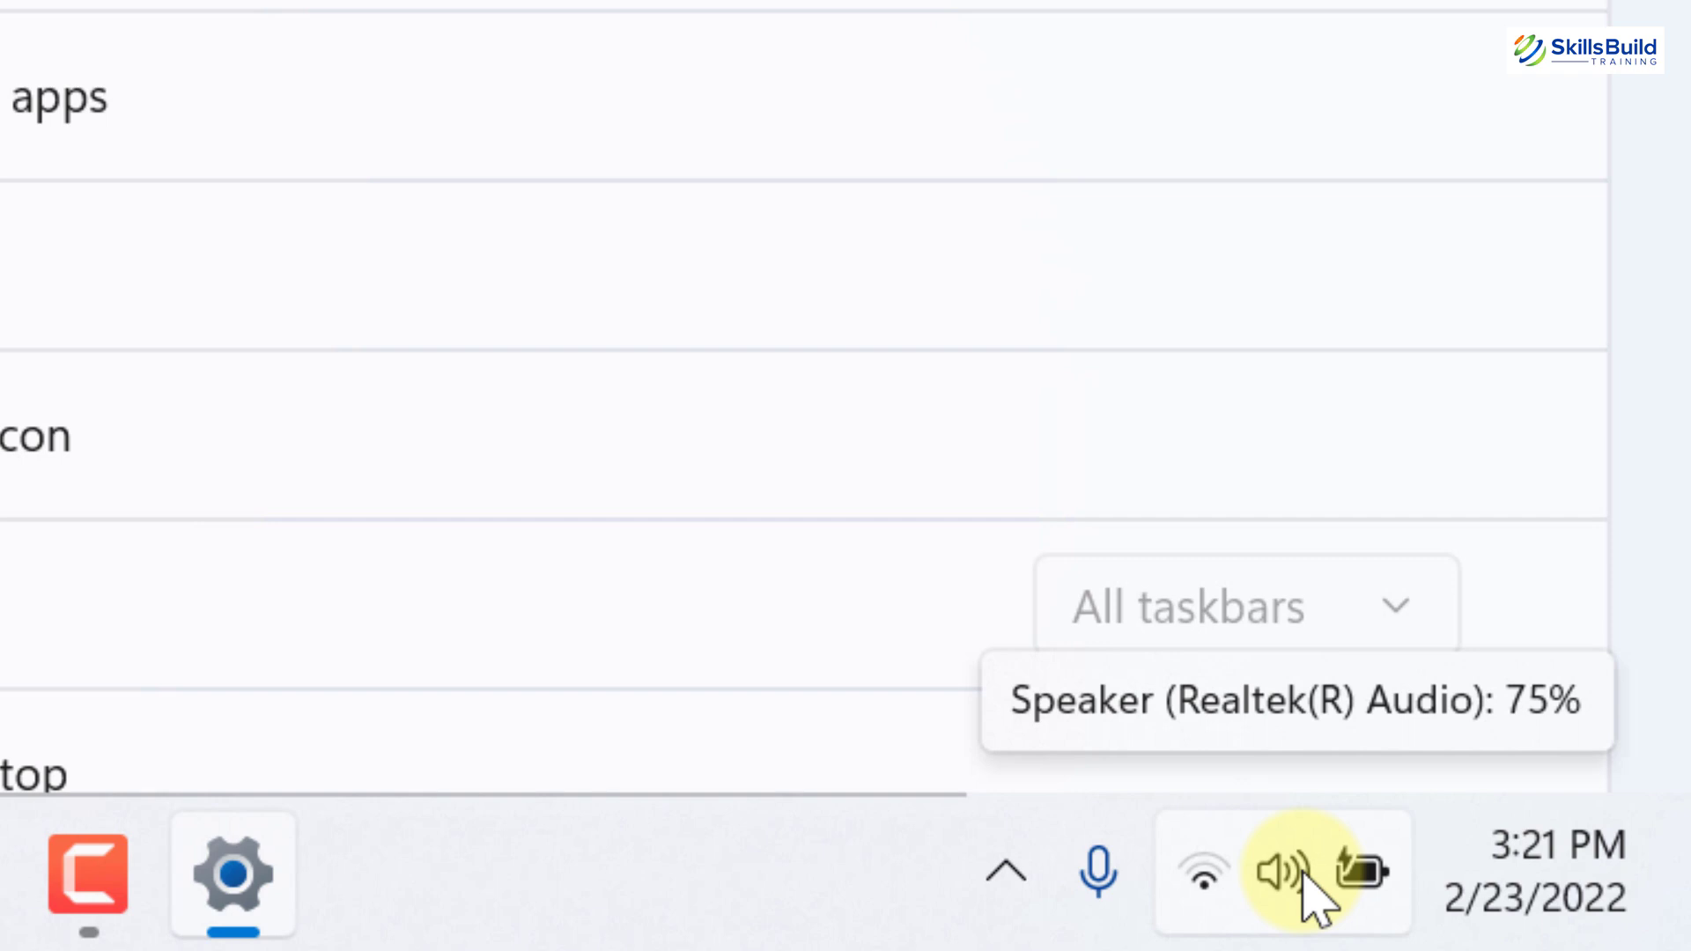
{"action": "scroll", "coordinate": [1304, 876], "scroll_direction": "up", "scroll_amount": 3}
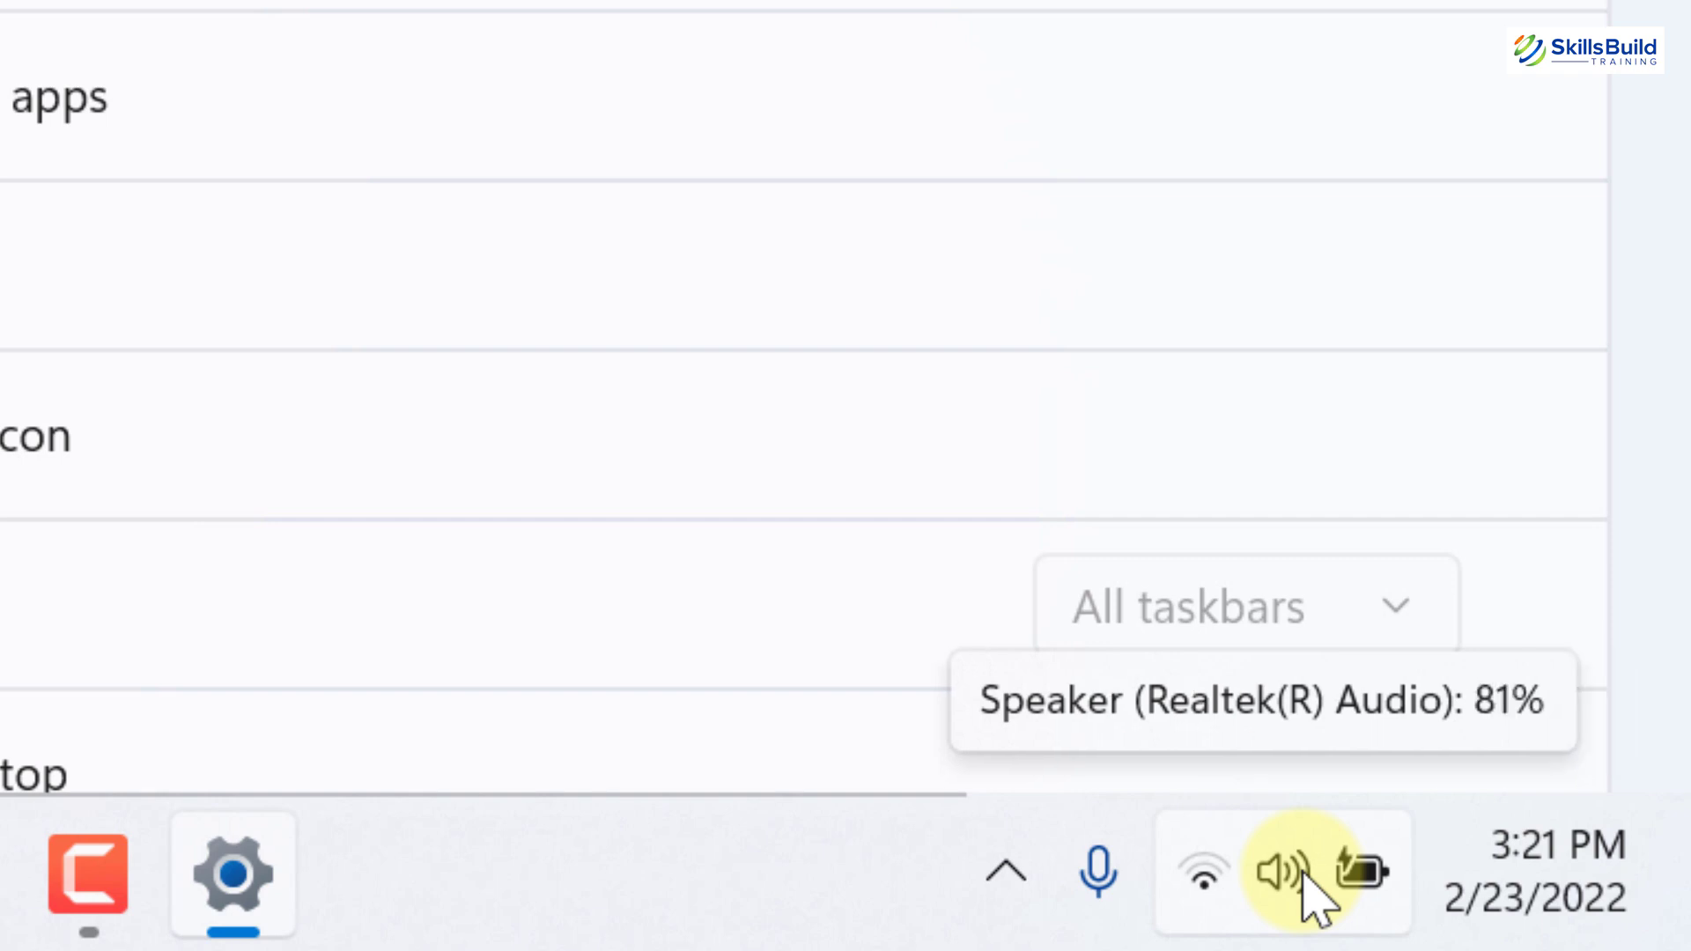
{"action": "scroll", "coordinate": [1313, 890], "scroll_direction": "down", "scroll_amount": 3}
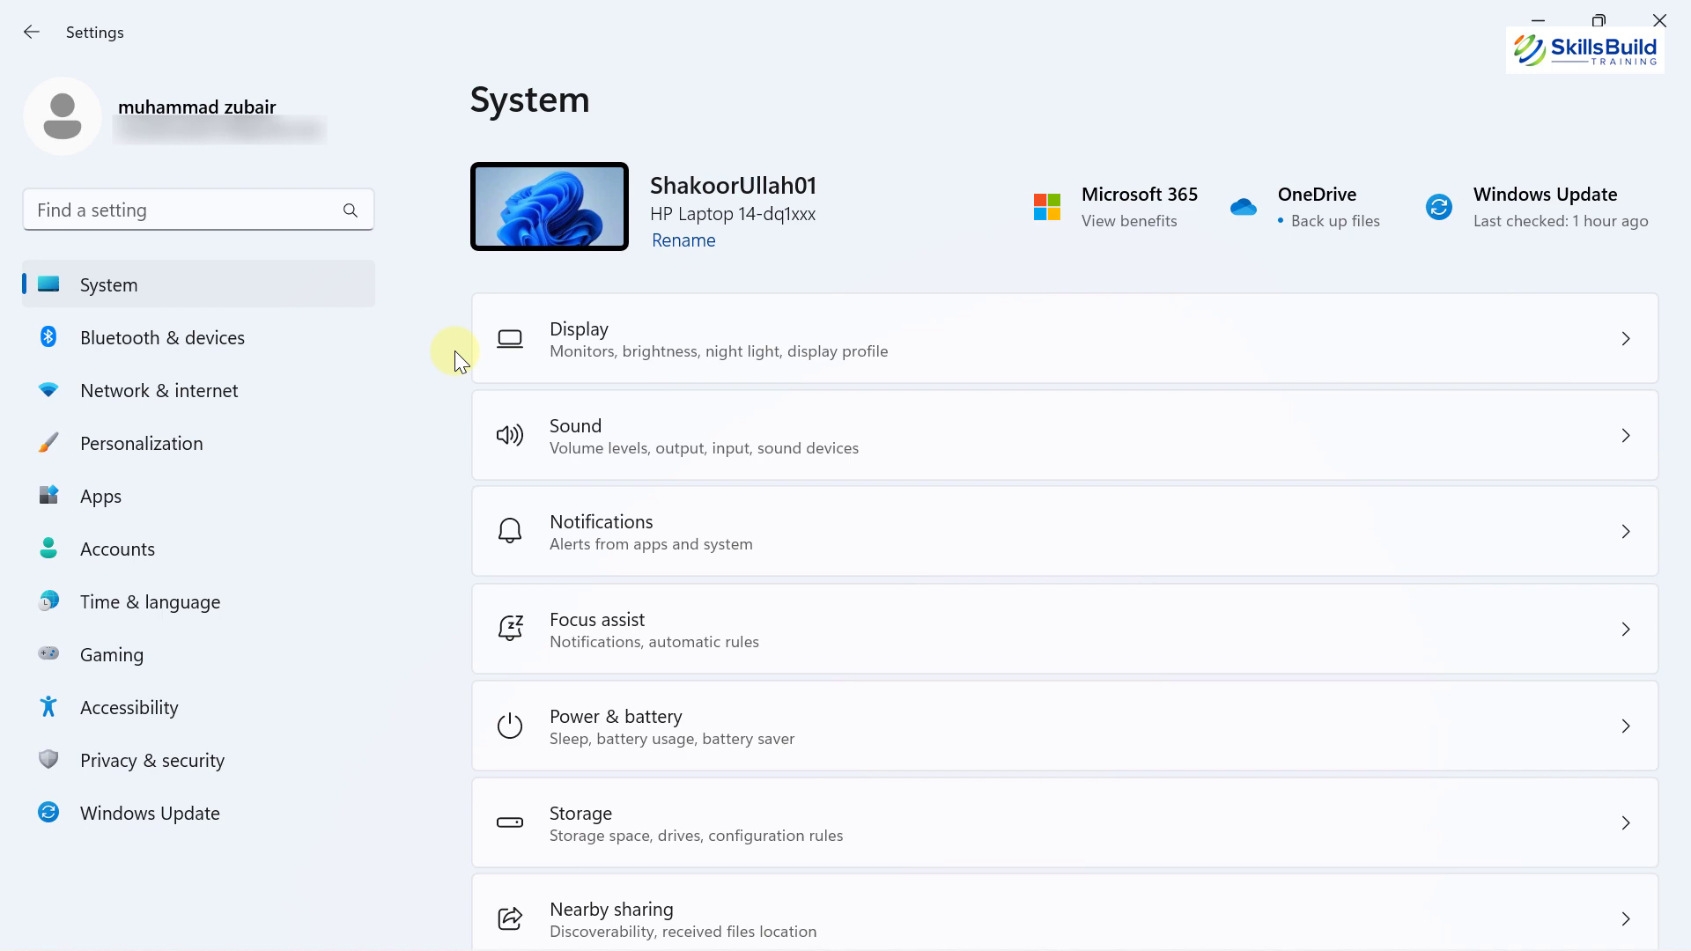
Set the desktop background type to Spotlight collection under Personalization › Background.
{"action": "left_click", "coordinate": [227, 428]}
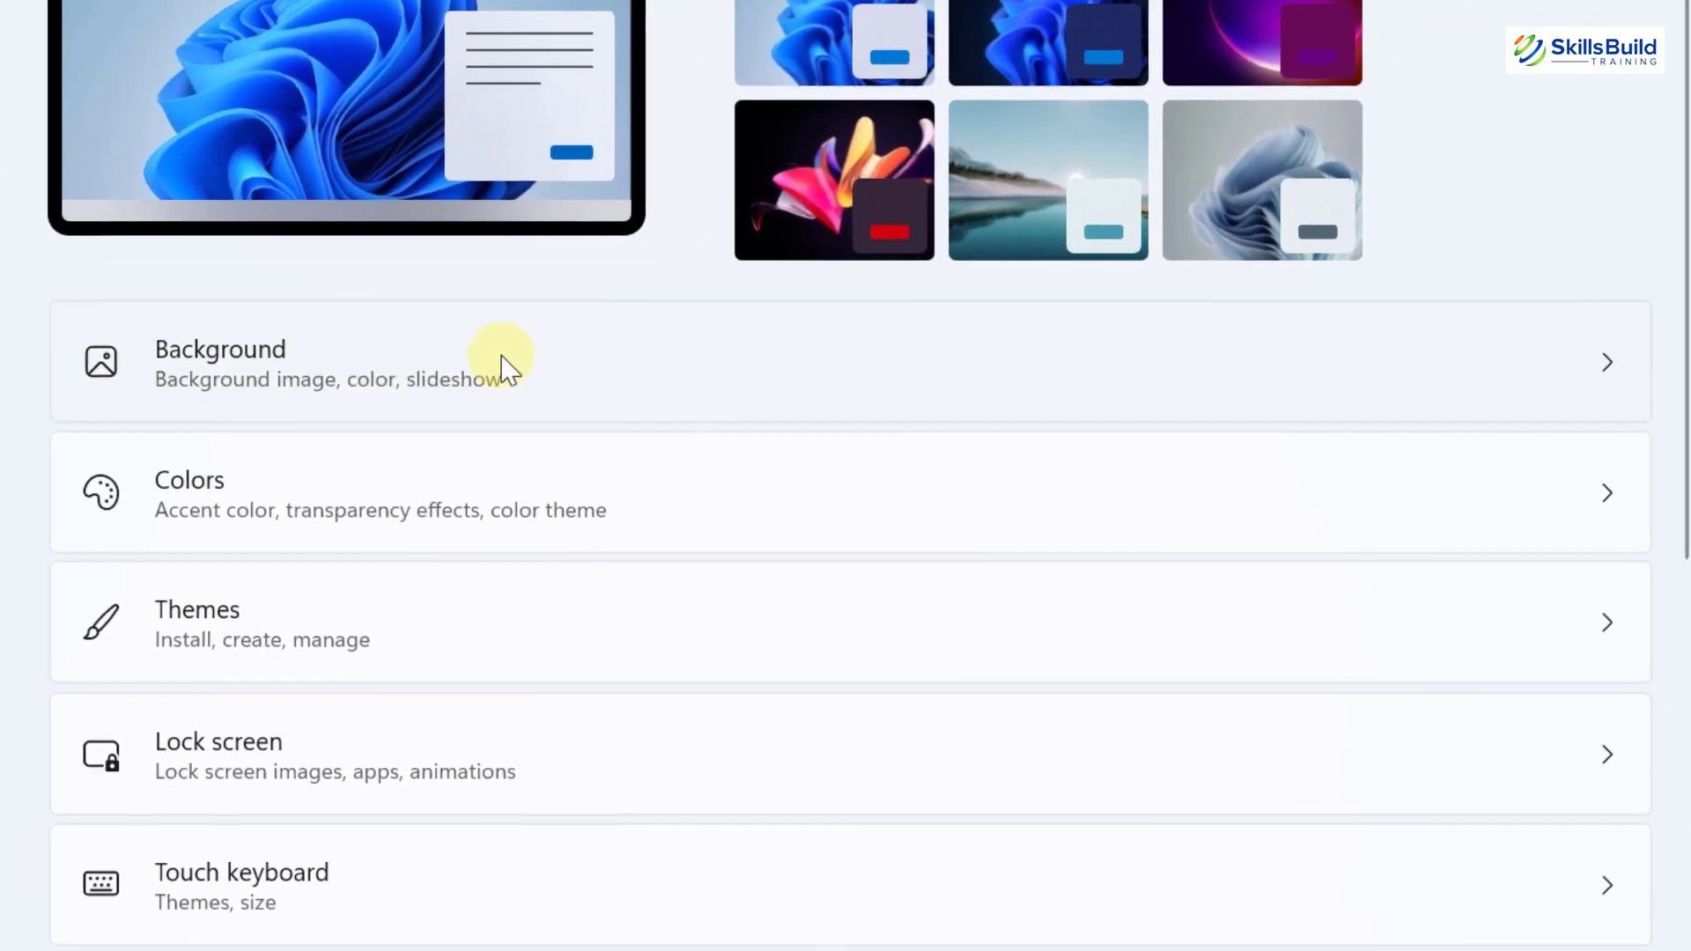
{"action": "left_click", "coordinate": [500, 366]}
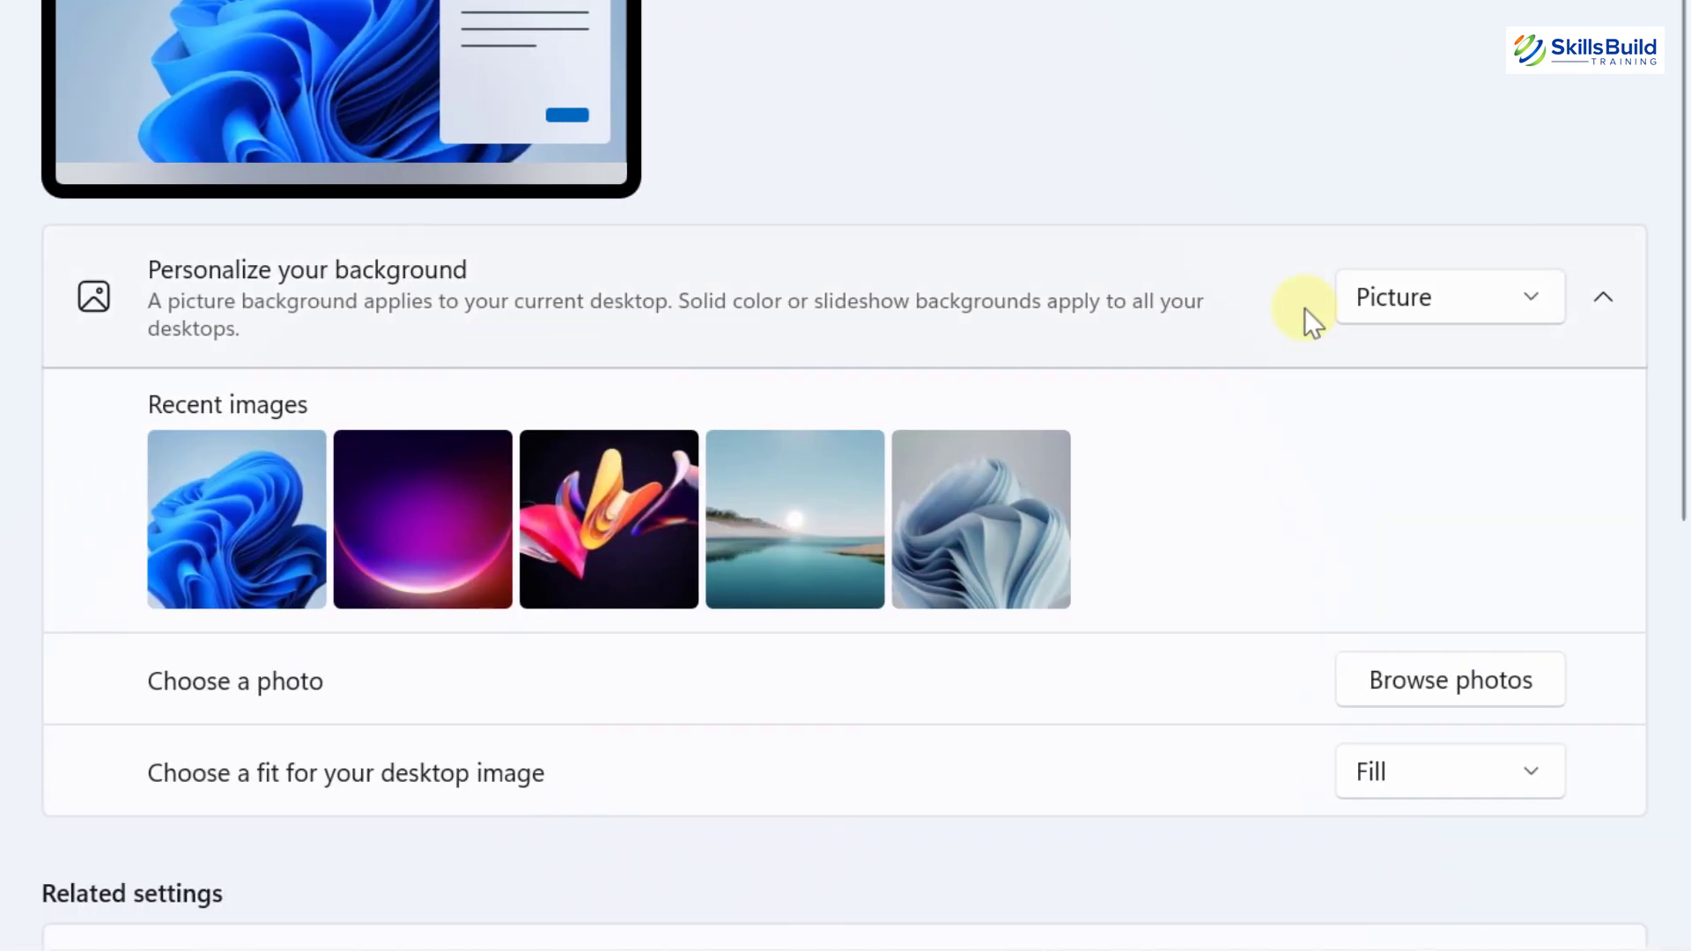
{"action": "left_click", "coordinate": [1541, 309]}
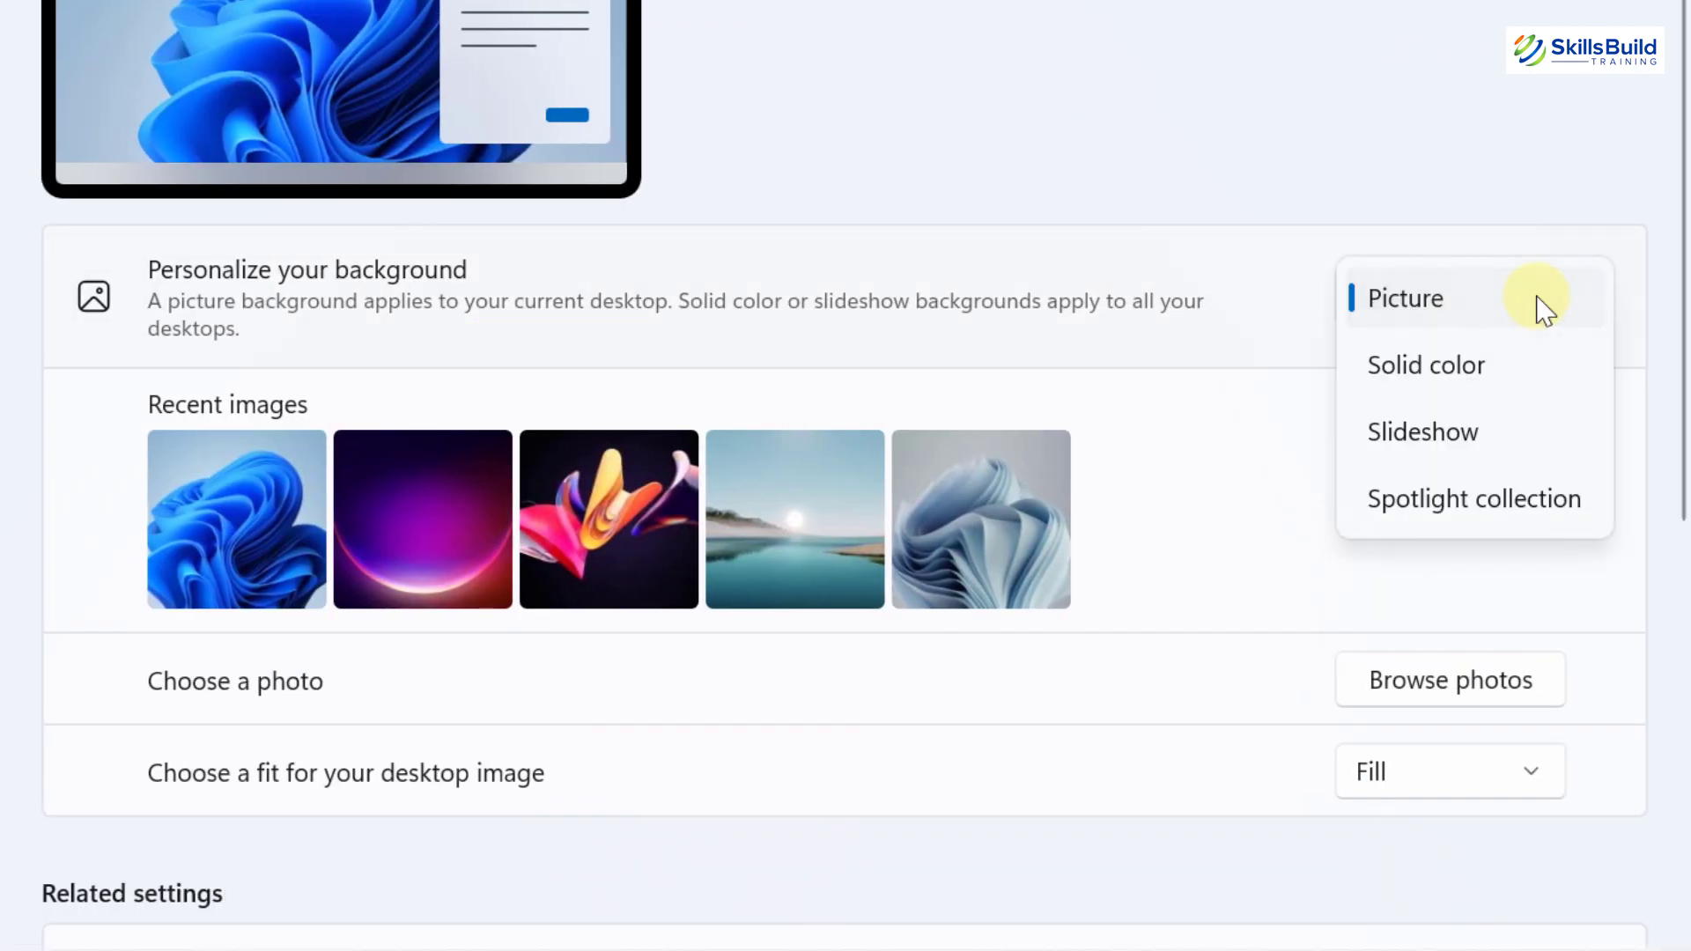
{"action": "left_click", "coordinate": [1511, 506]}
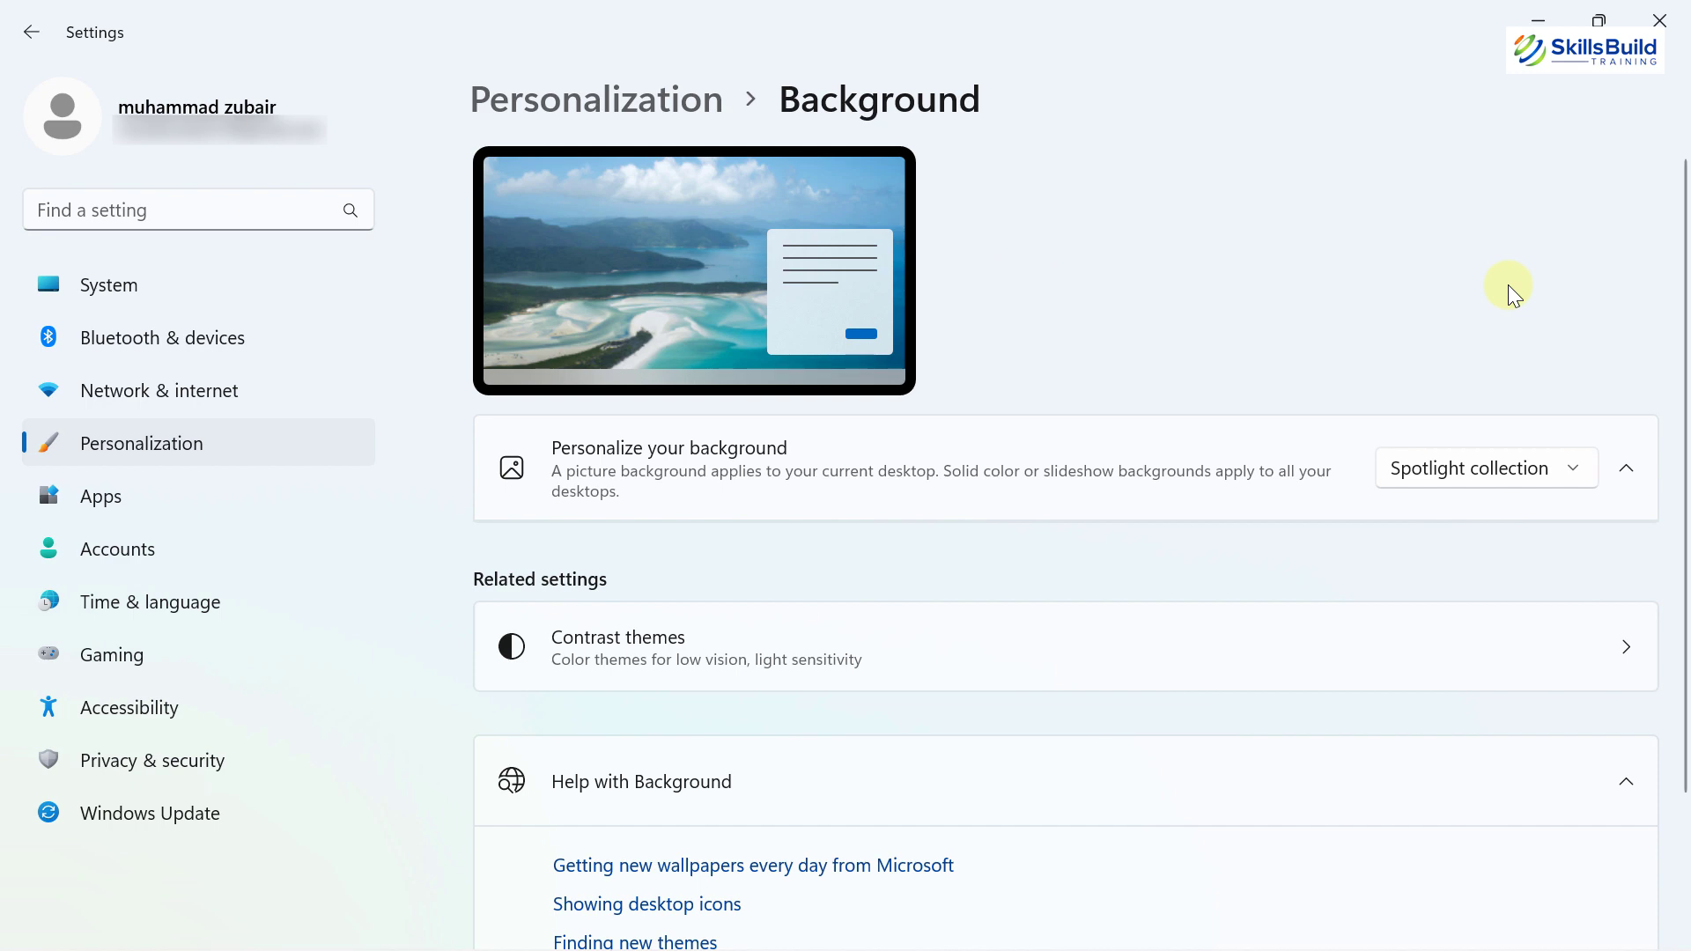
Search 'spotlight' from Start and review the lock screen background choices, confirming Windows spotlight.
{"action": "key", "text": "super"}
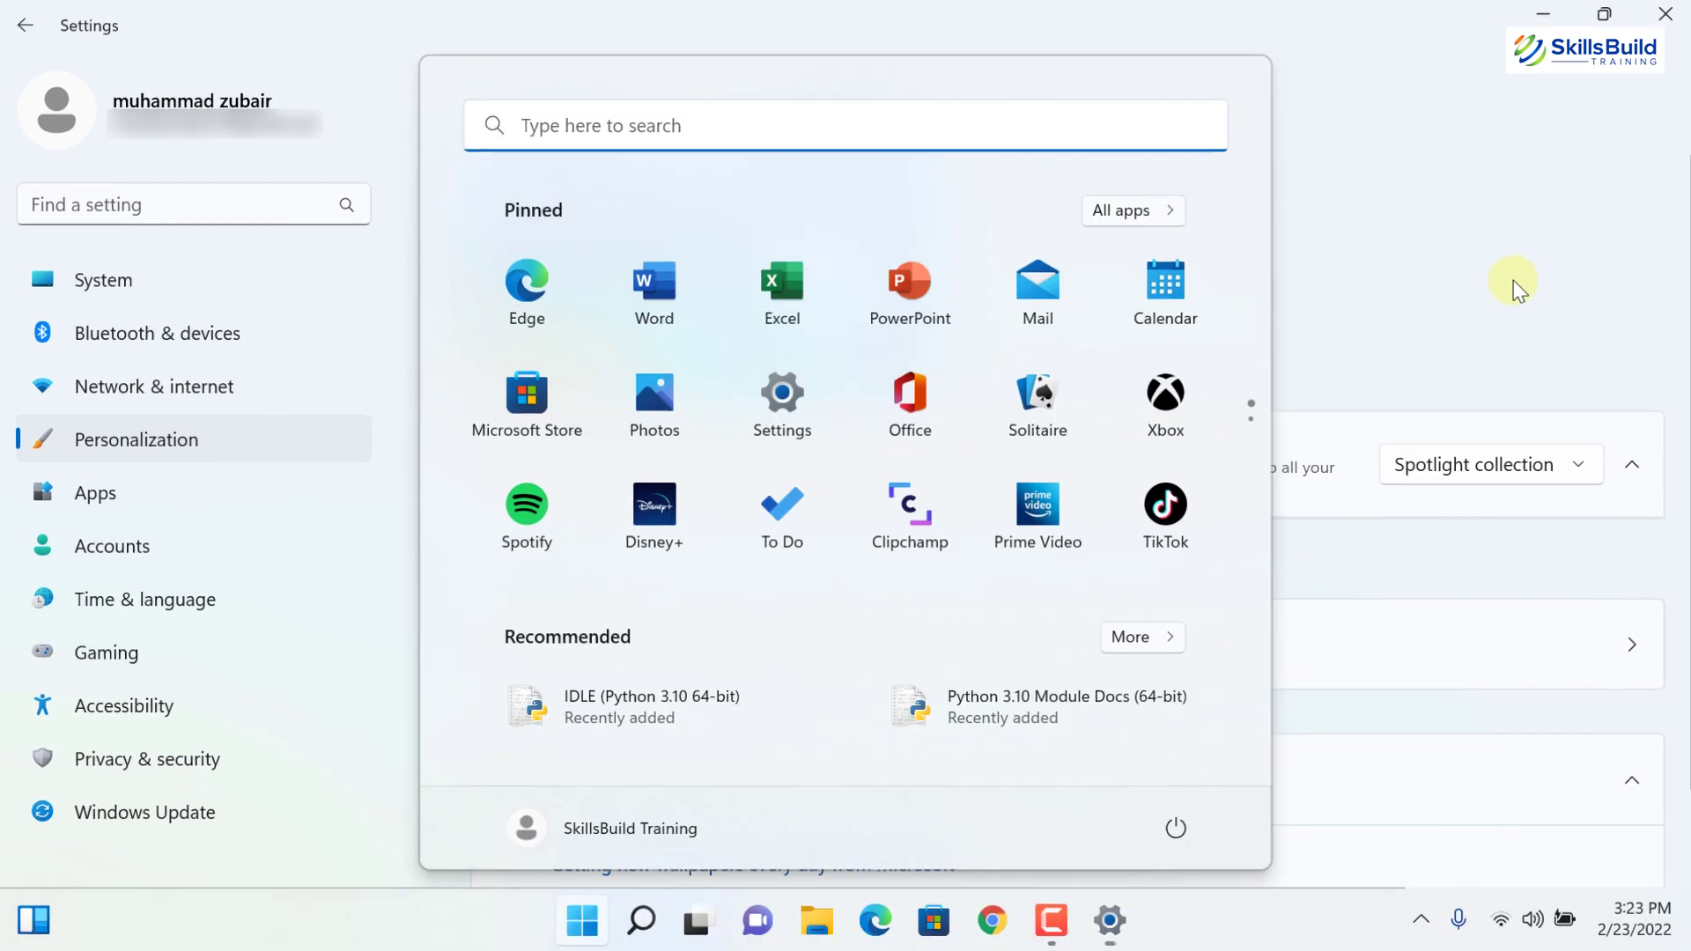
{"action": "type", "text": "spotlight"}
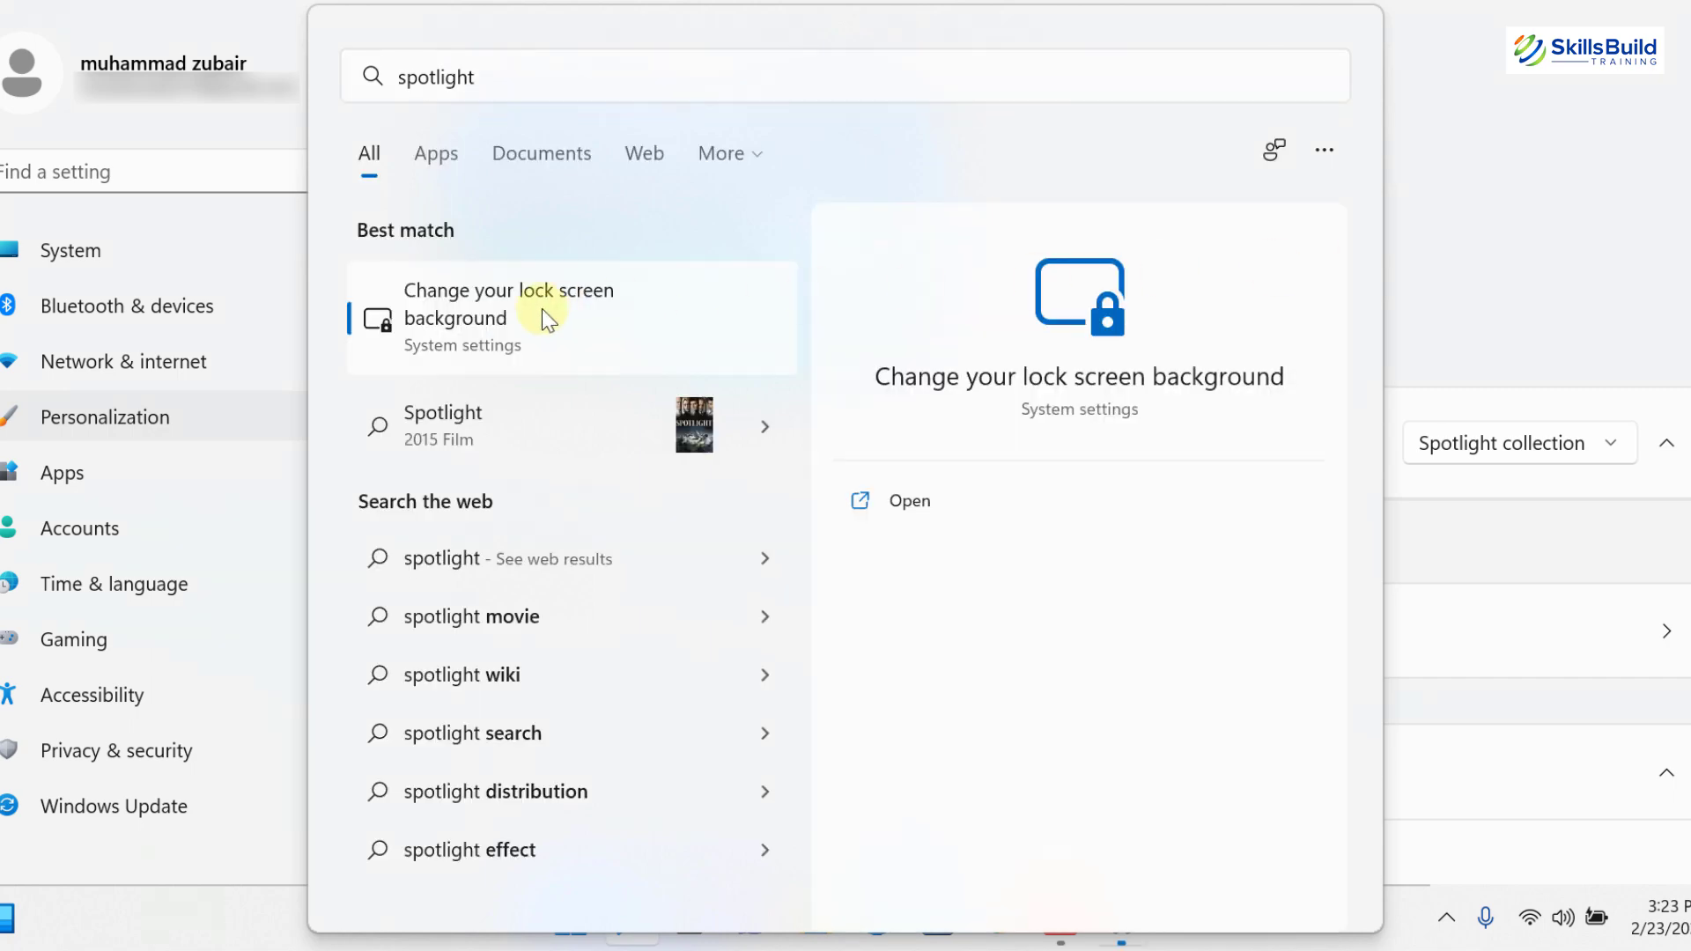
{"action": "left_click", "coordinate": [542, 308]}
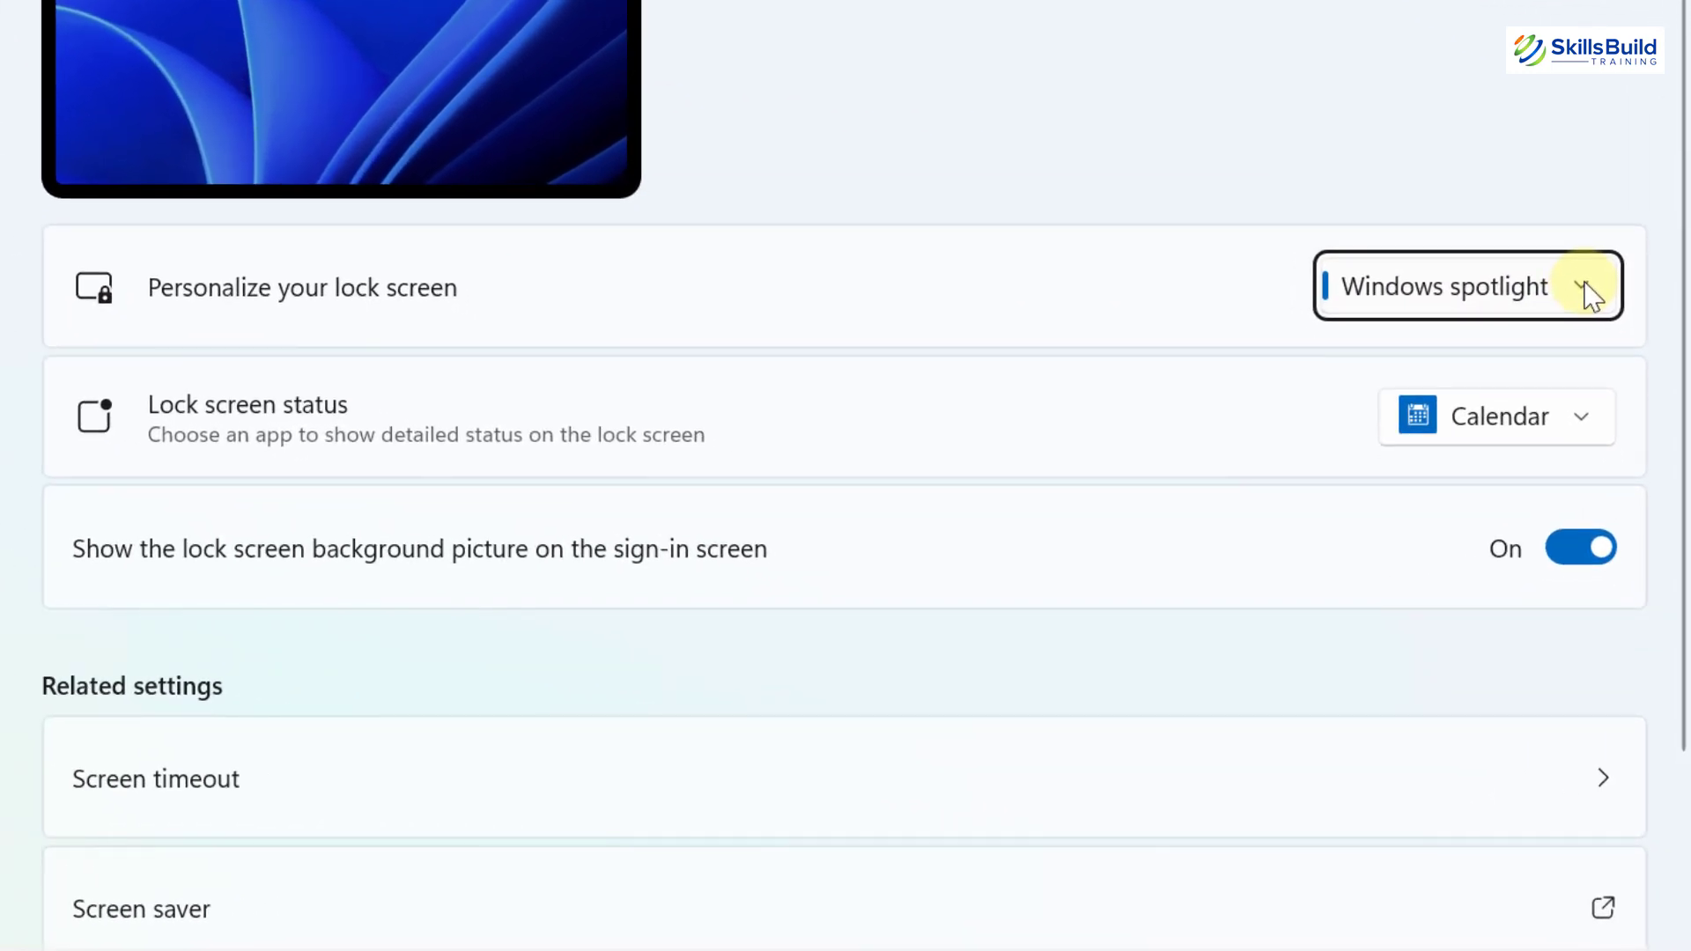
{"action": "left_click", "coordinate": [1590, 293]}
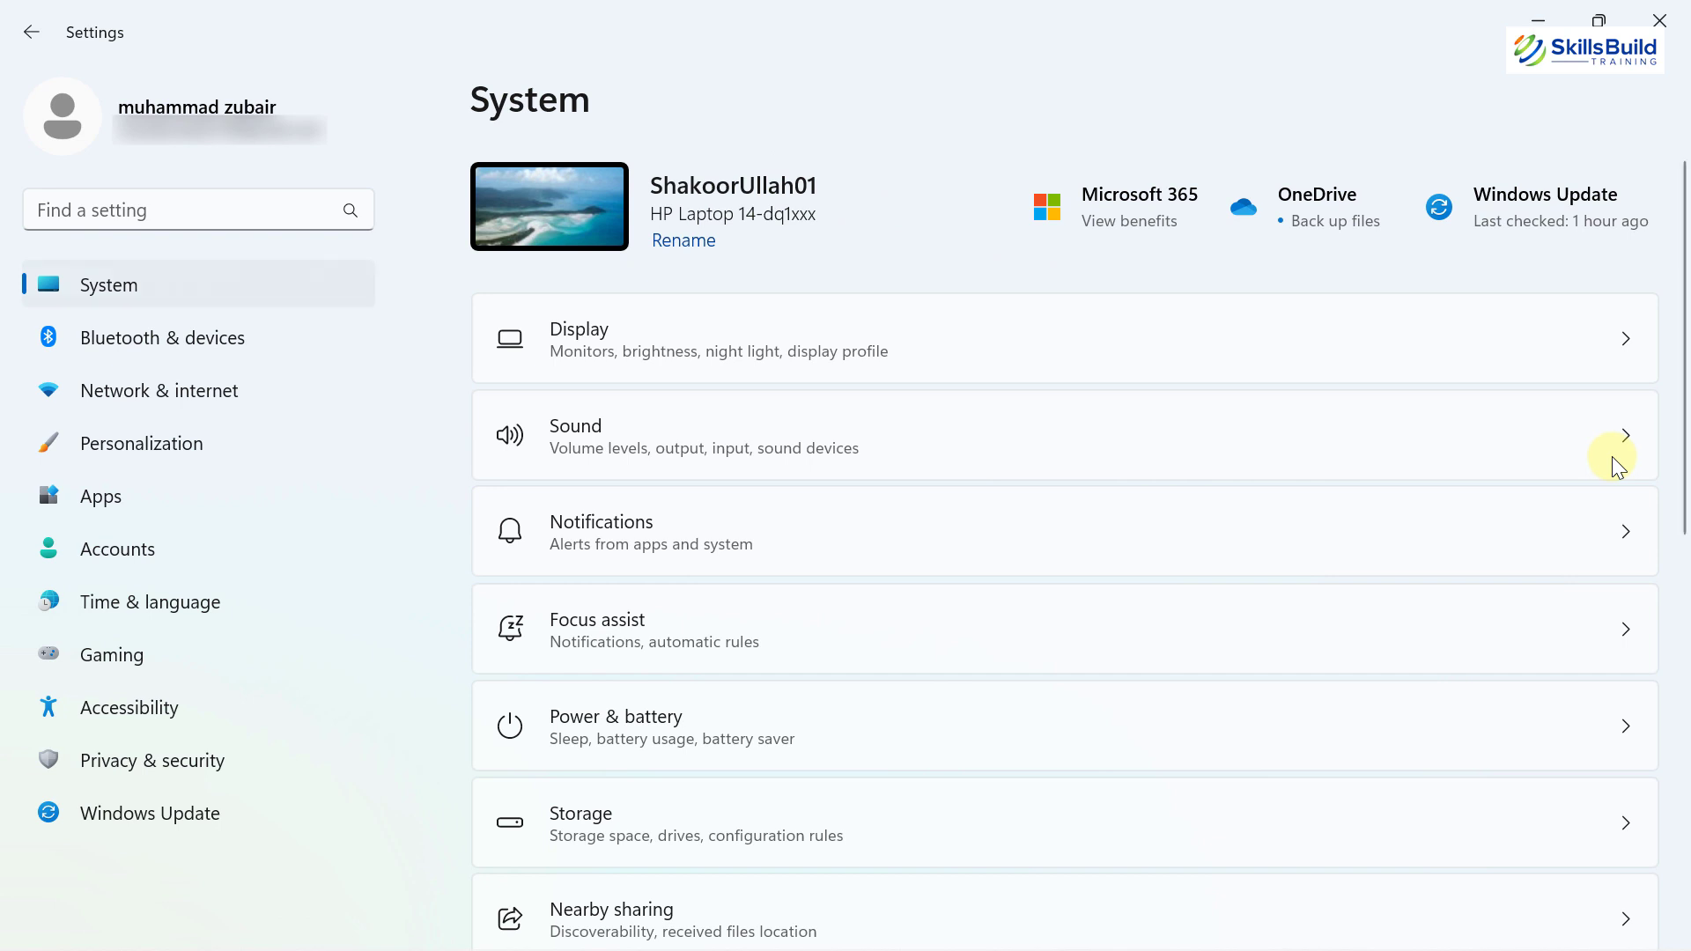
{"action": "left_click", "coordinate": [567, 424]}
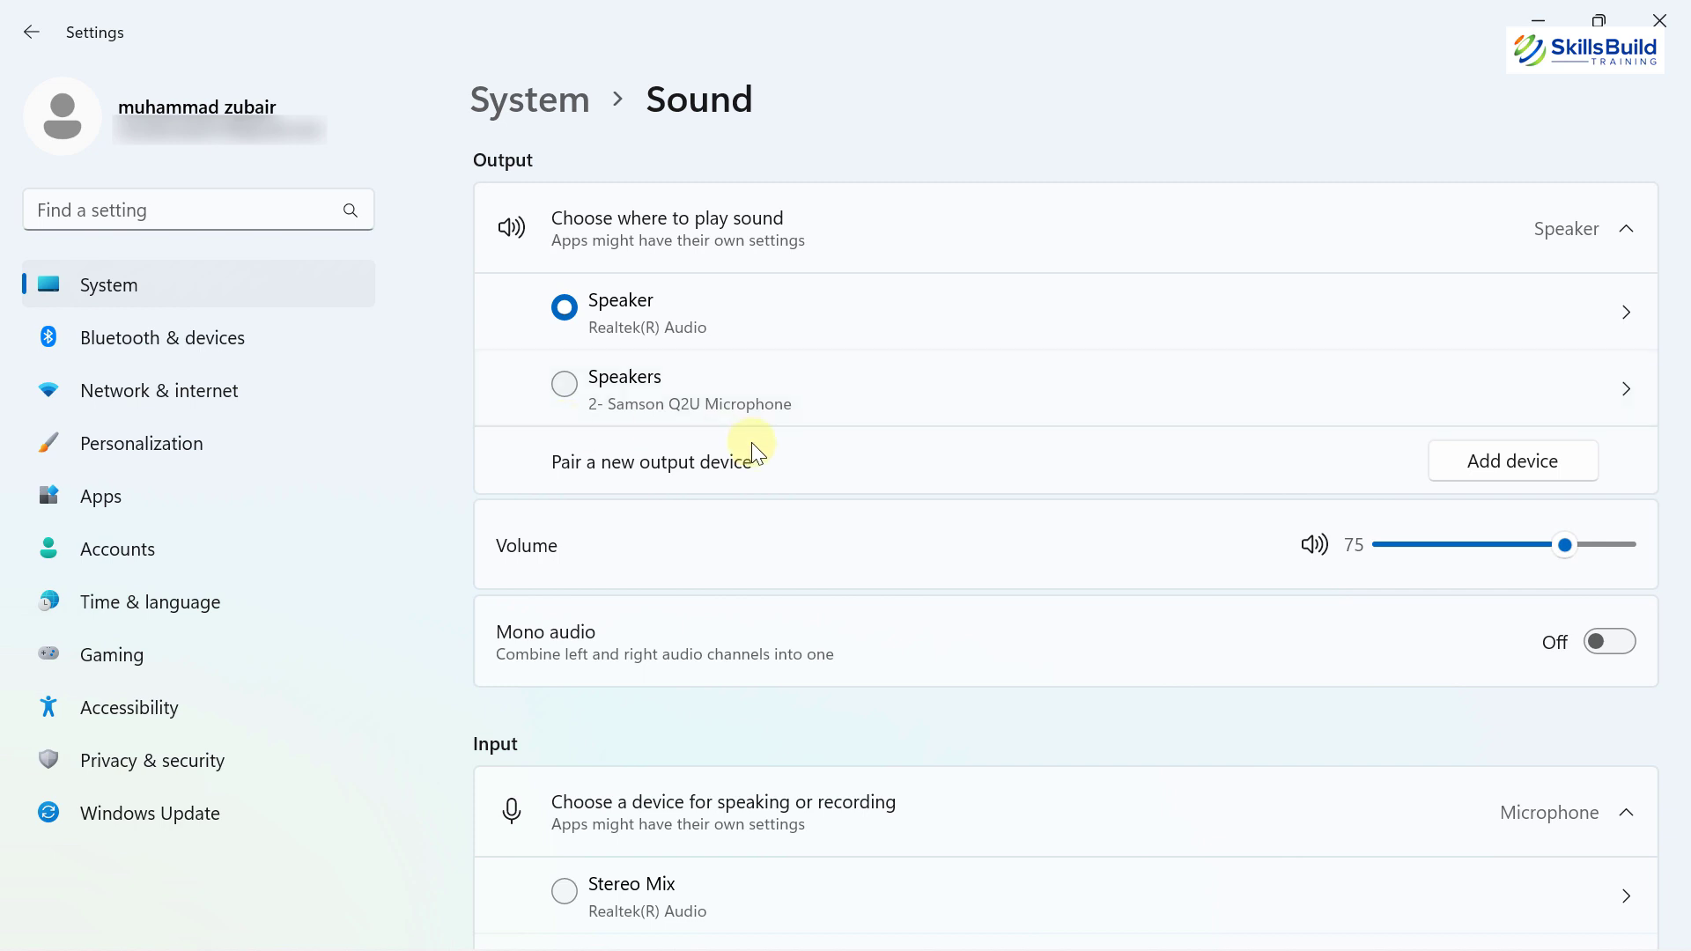
{"action": "scroll", "coordinate": [496, 512], "scroll_direction": "down", "scroll_amount": 3}
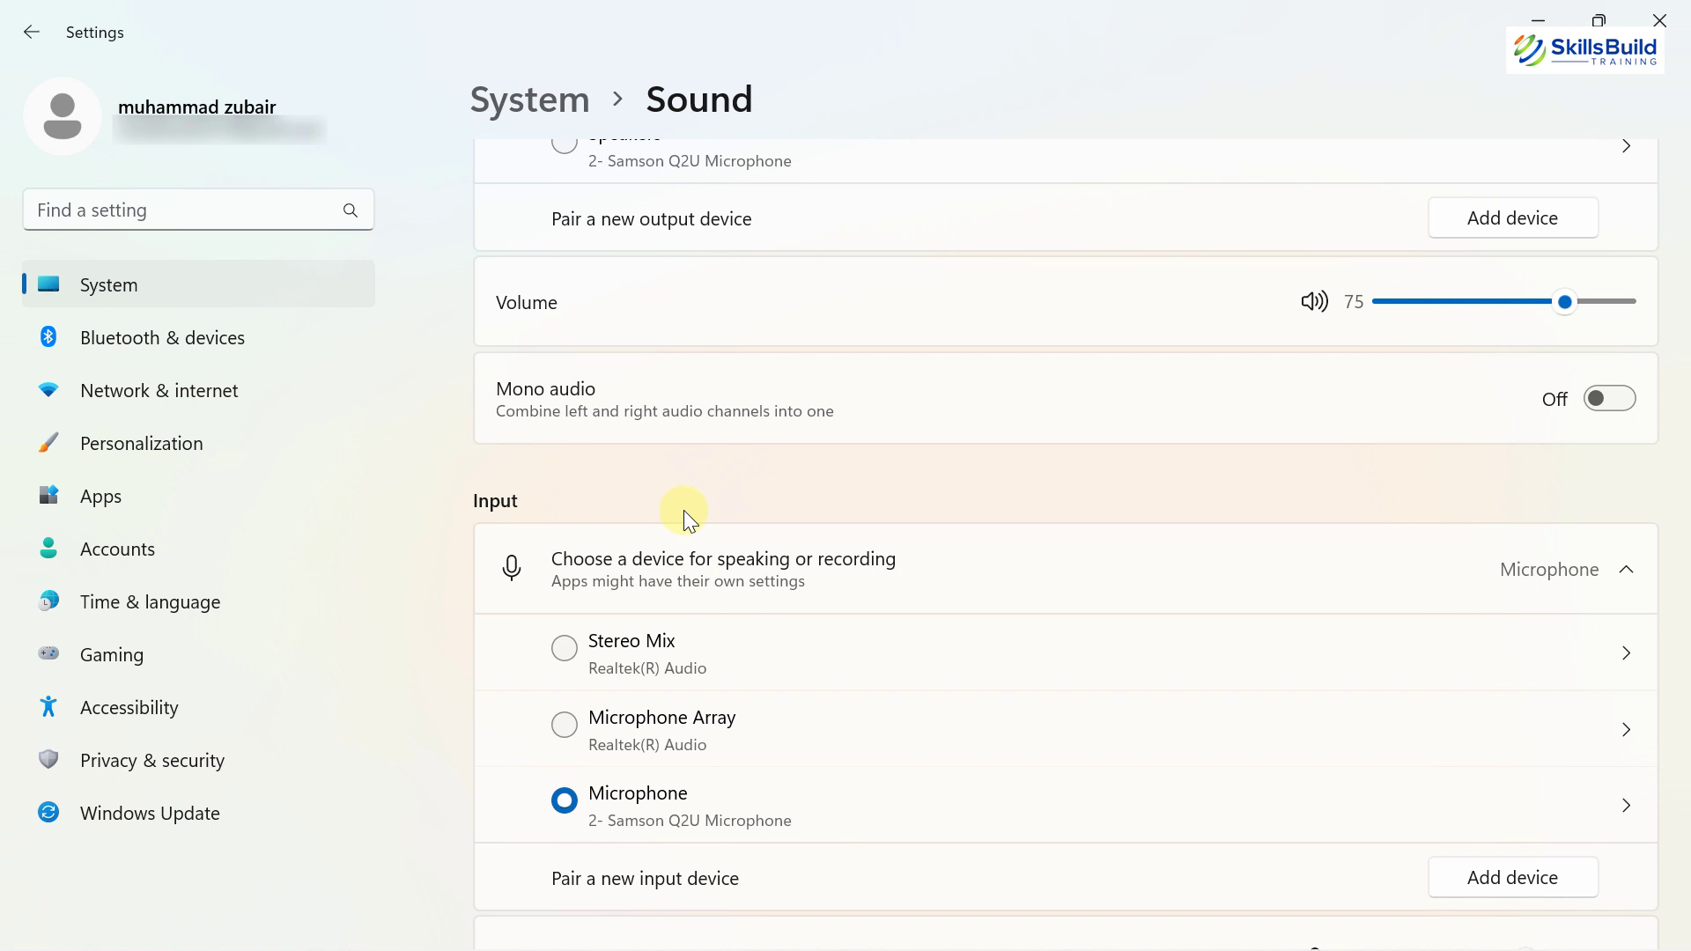
{"action": "key", "text": "alt+Left"}
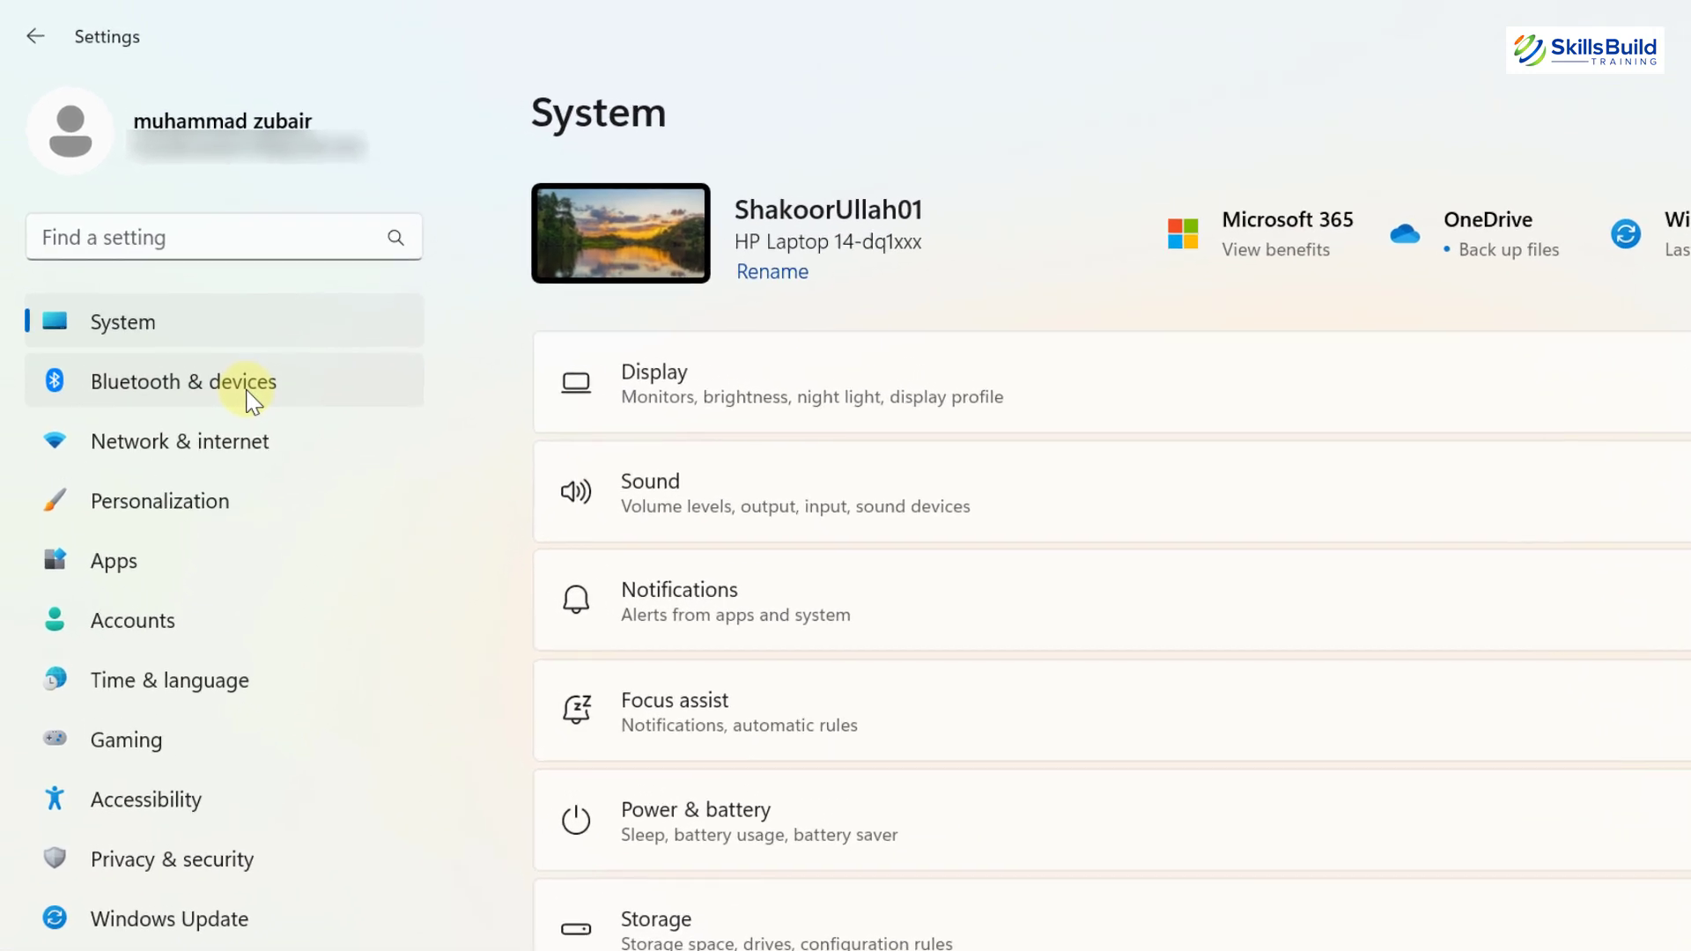
{"action": "left_click", "coordinate": [251, 399]}
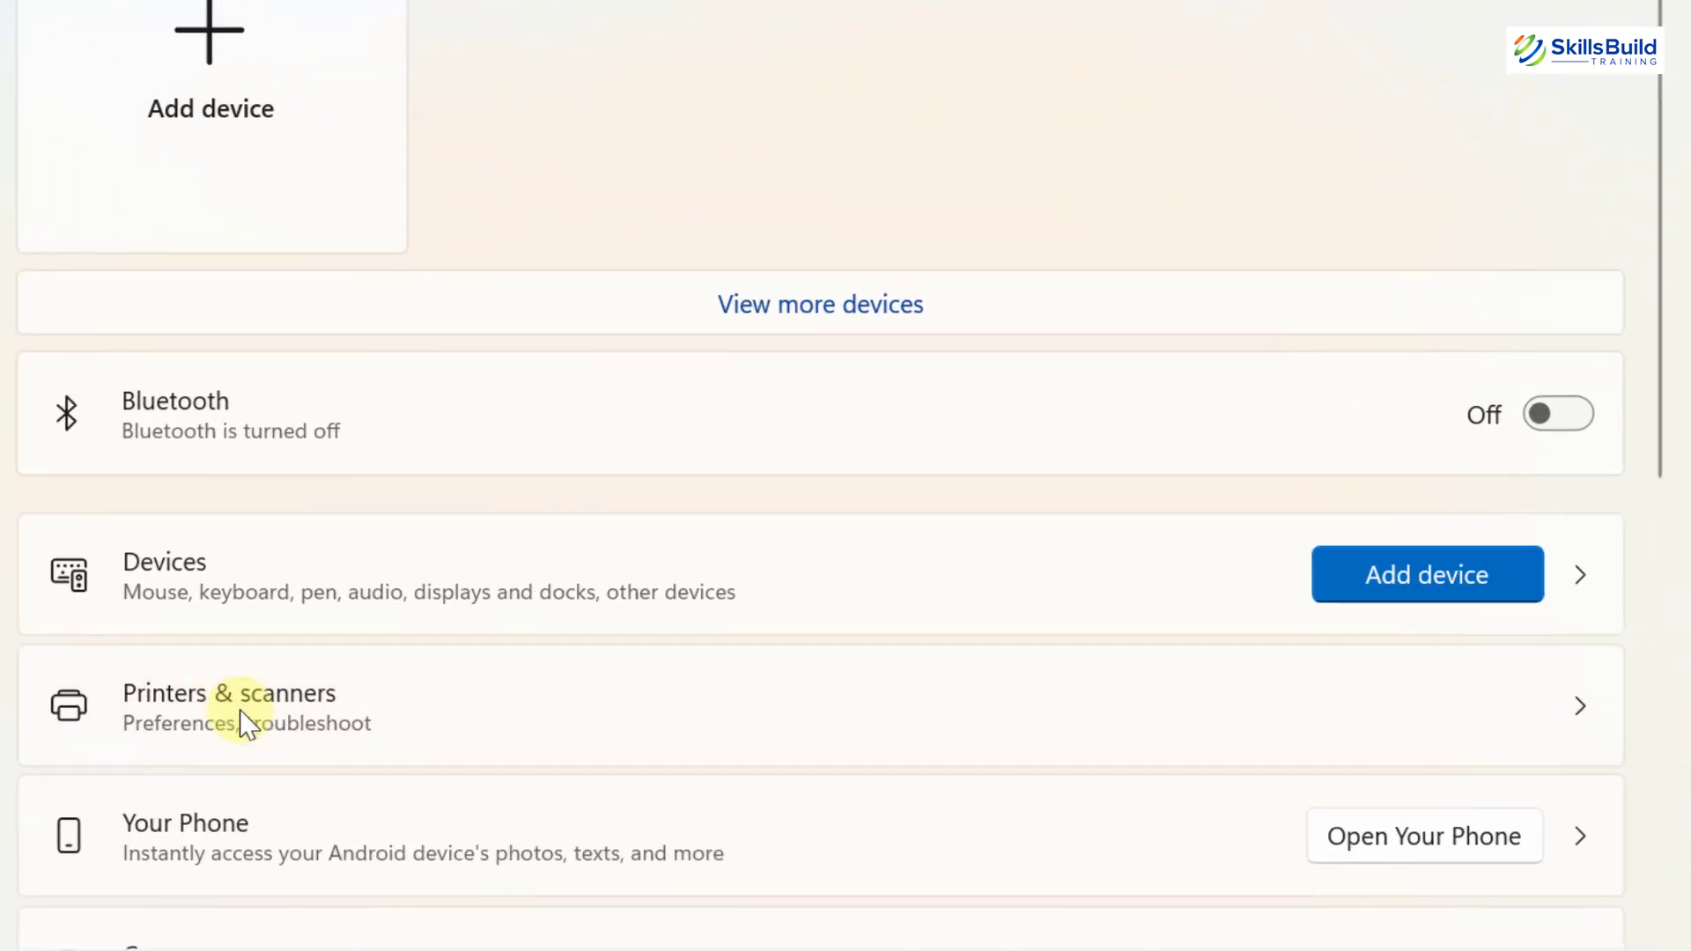
{"action": "left_click", "coordinate": [605, 848]}
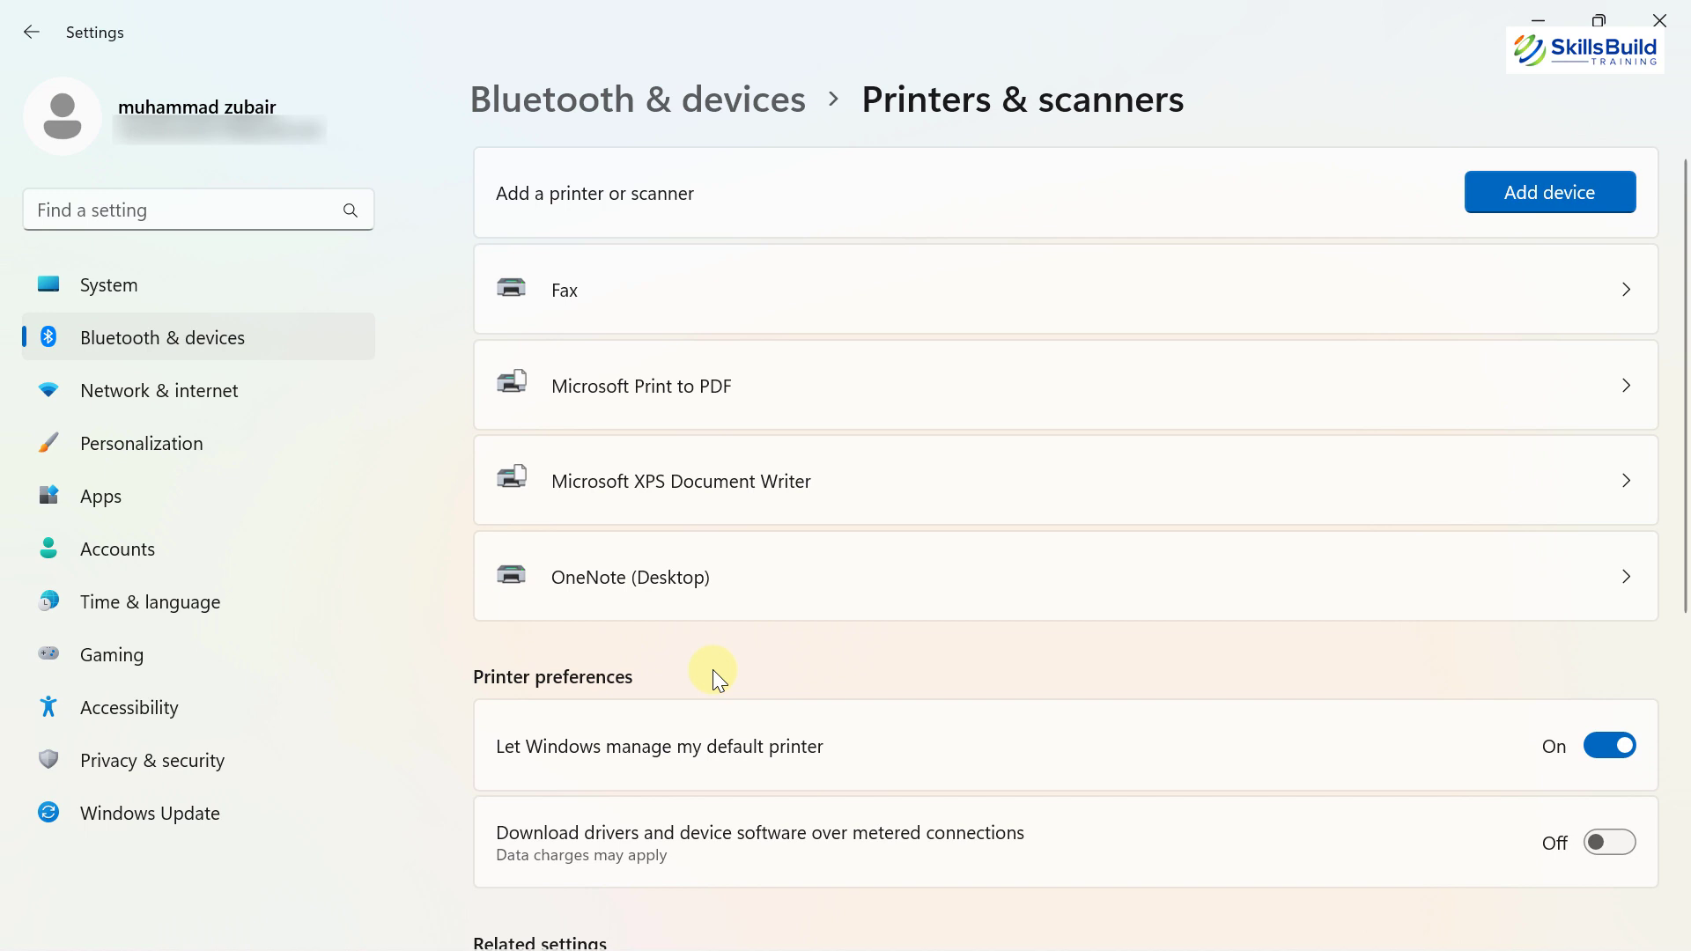
{"action": "scroll", "coordinate": [711, 669], "scroll_direction": "down", "scroll_amount": 5}
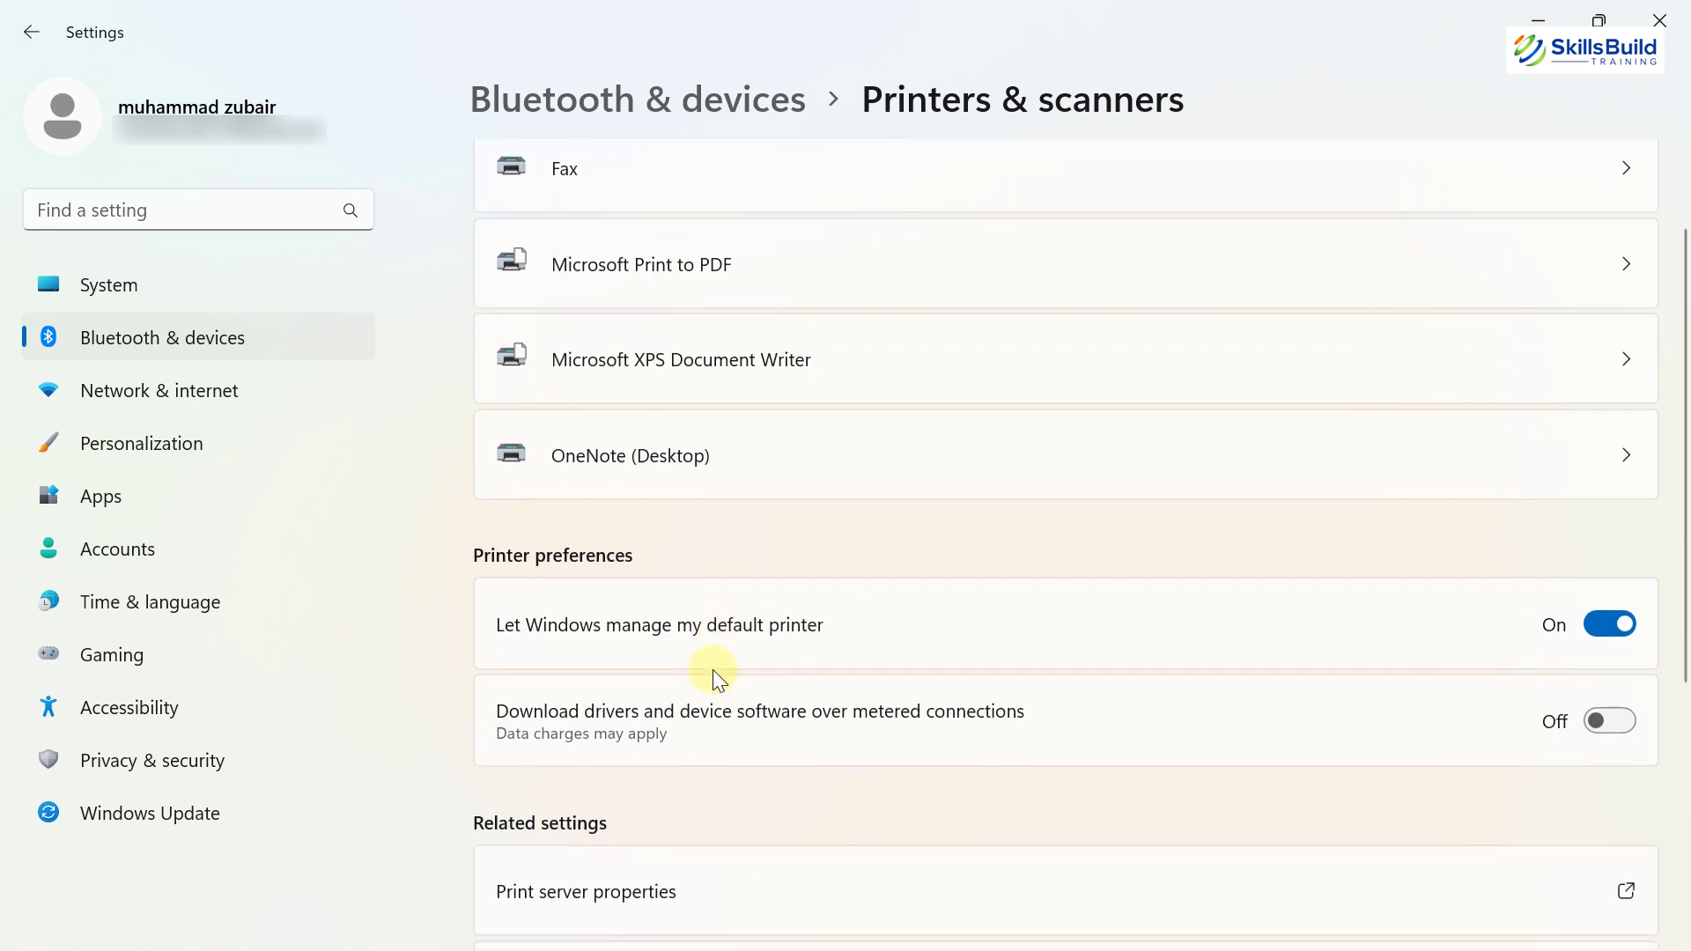
{"action": "scroll", "coordinate": [711, 669], "scroll_direction": "down", "scroll_amount": 2}
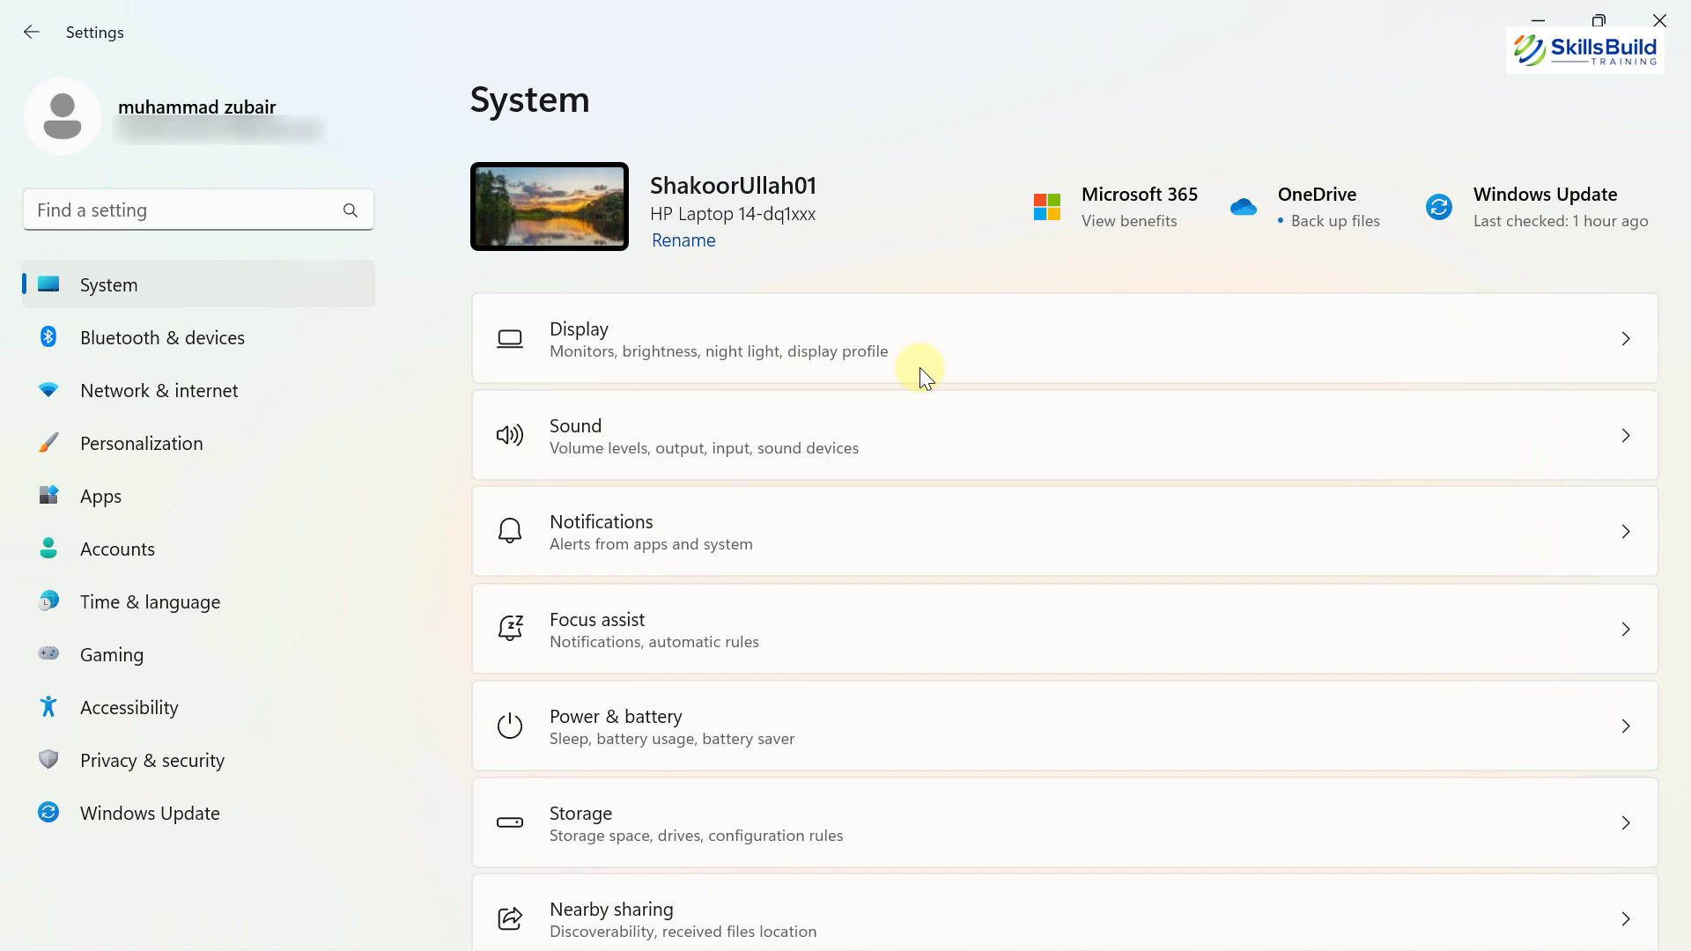
Show Installed apps as a detailed list, then view the Advanced app settings page.
{"action": "left_click", "coordinate": [164, 490]}
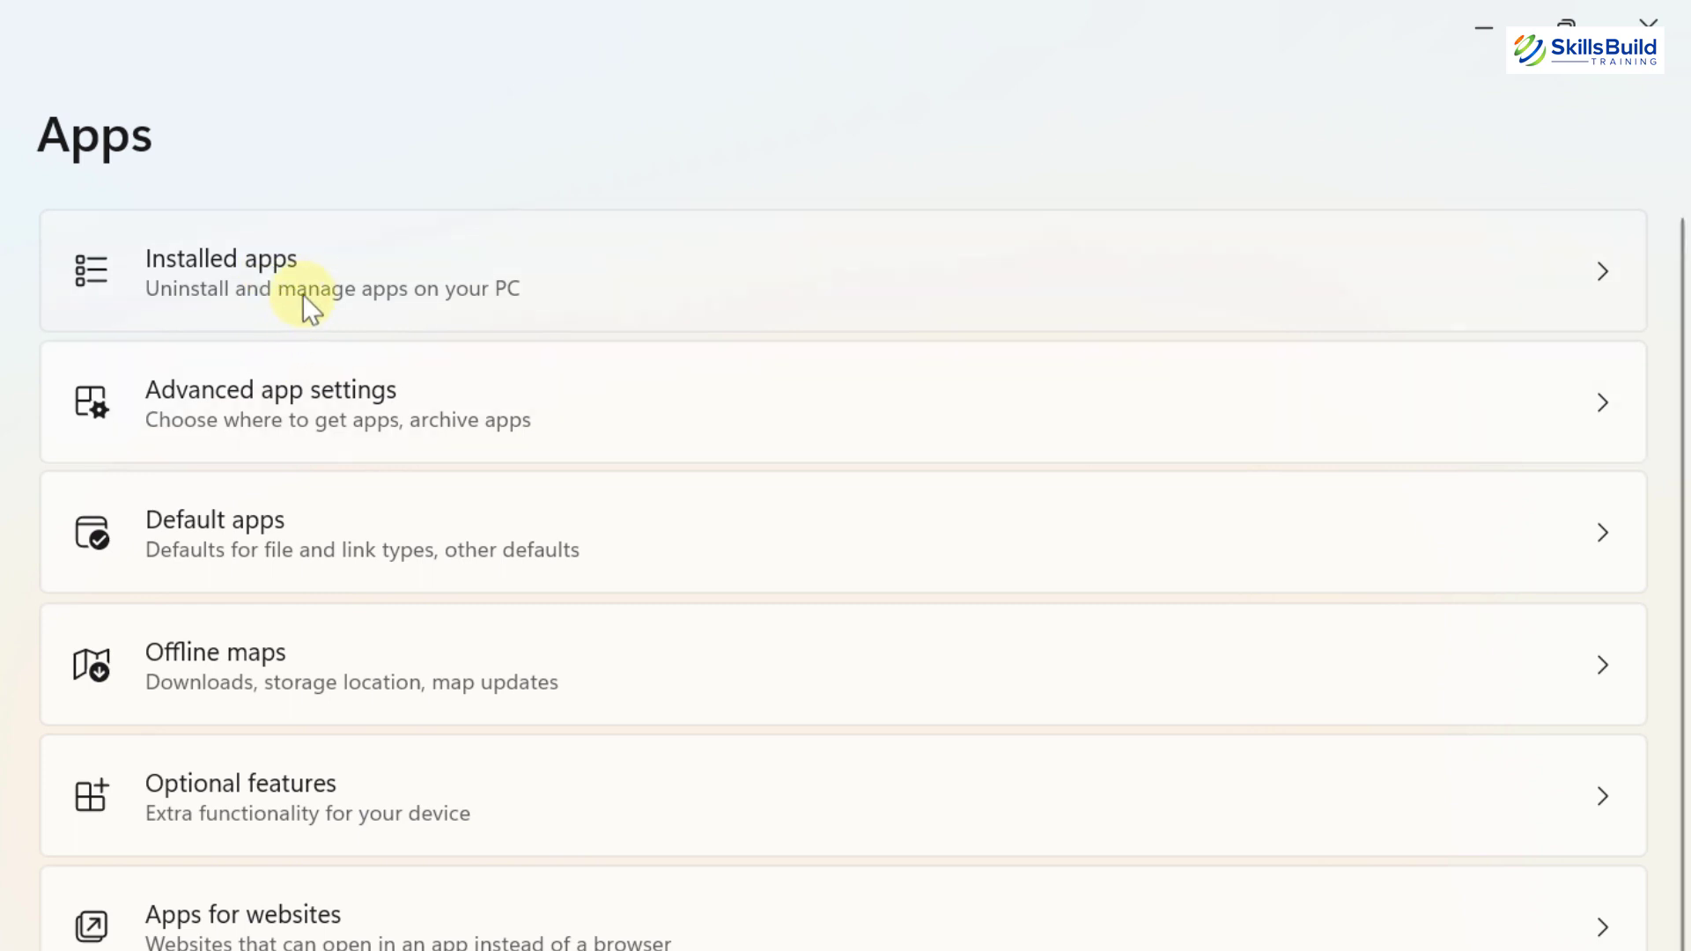
{"action": "left_click", "coordinate": [315, 269]}
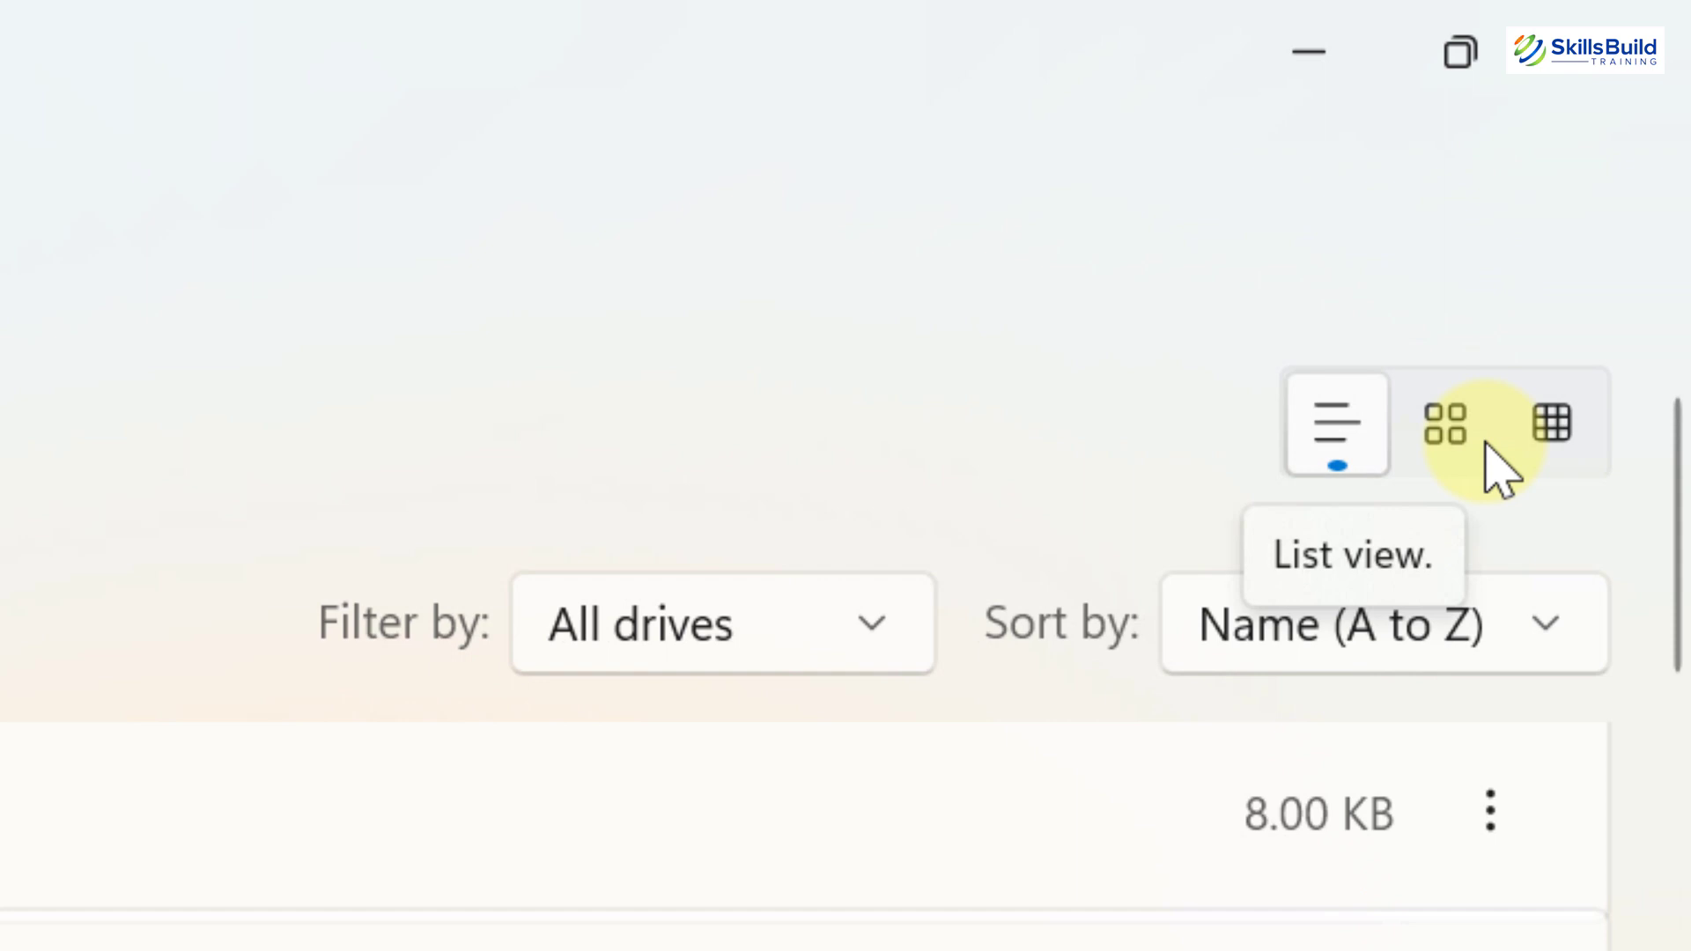
{"action": "left_click", "coordinate": [1555, 431]}
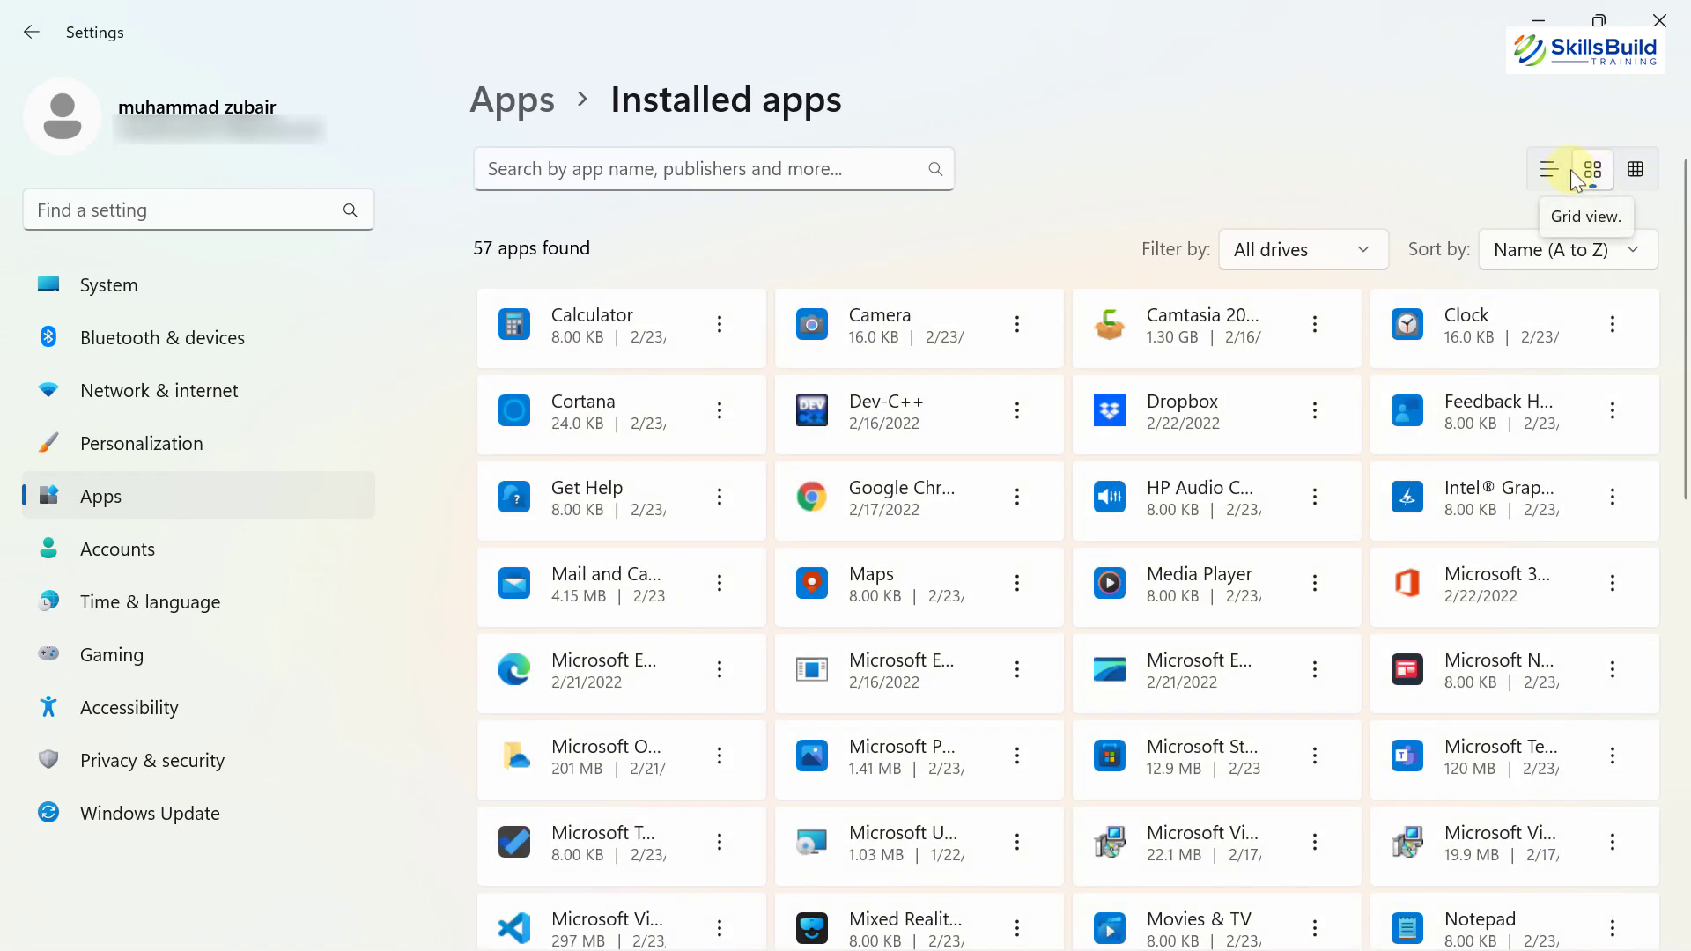
{"action": "left_click", "coordinate": [1547, 170]}
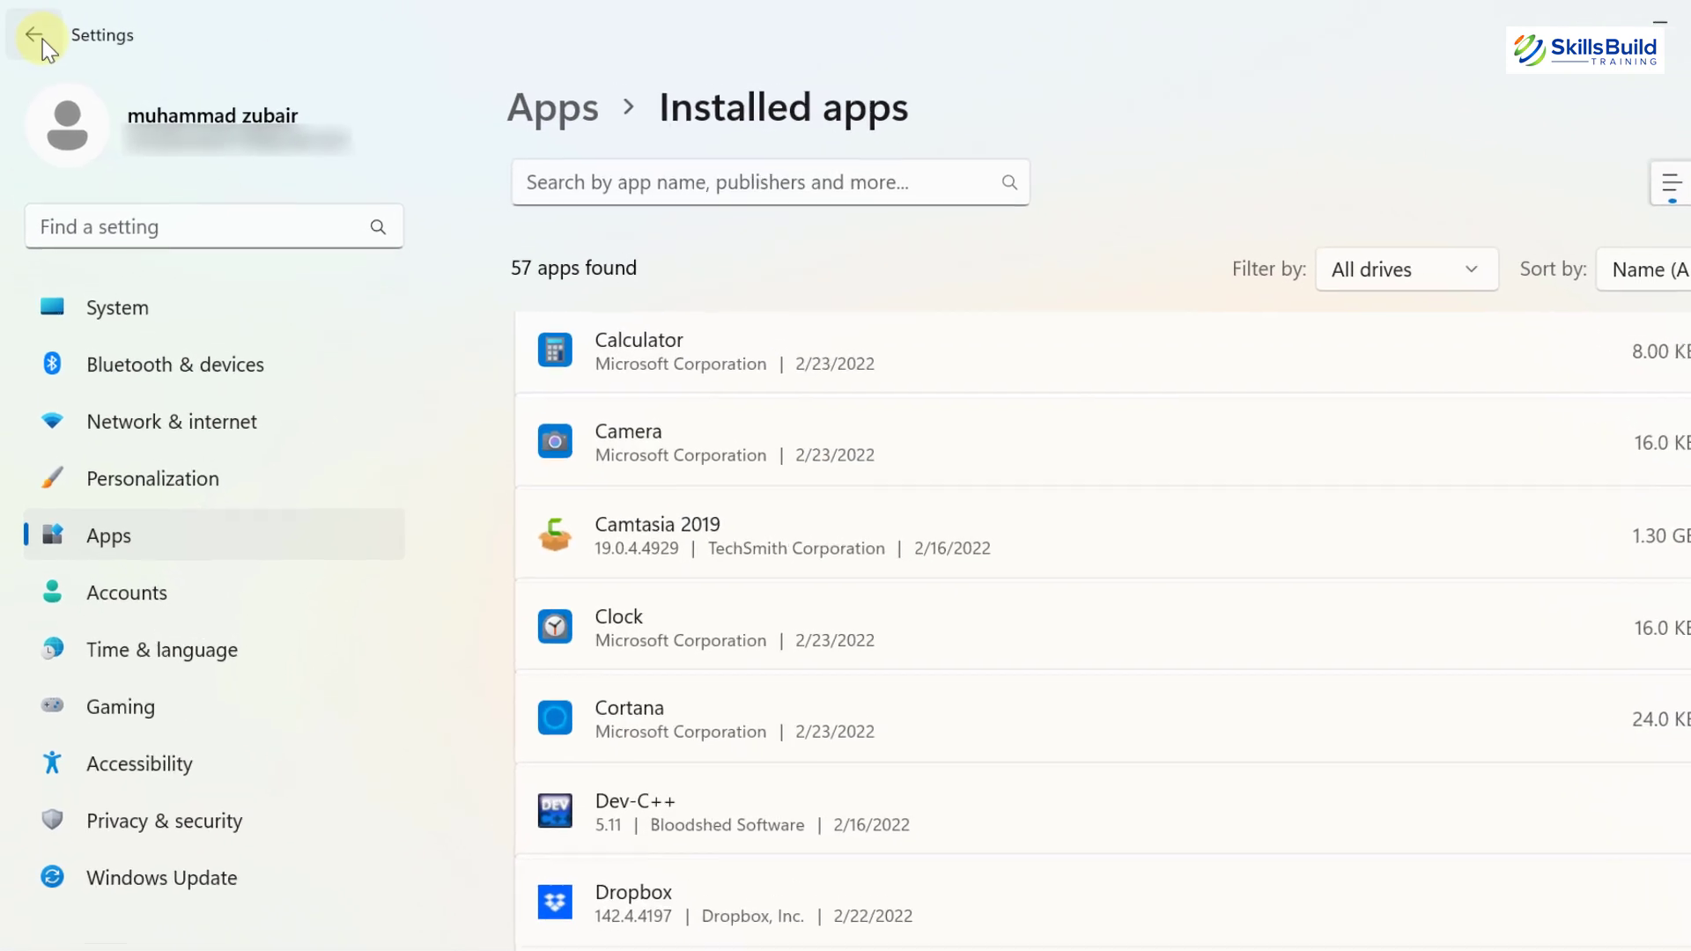
{"action": "left_click", "coordinate": [31, 32]}
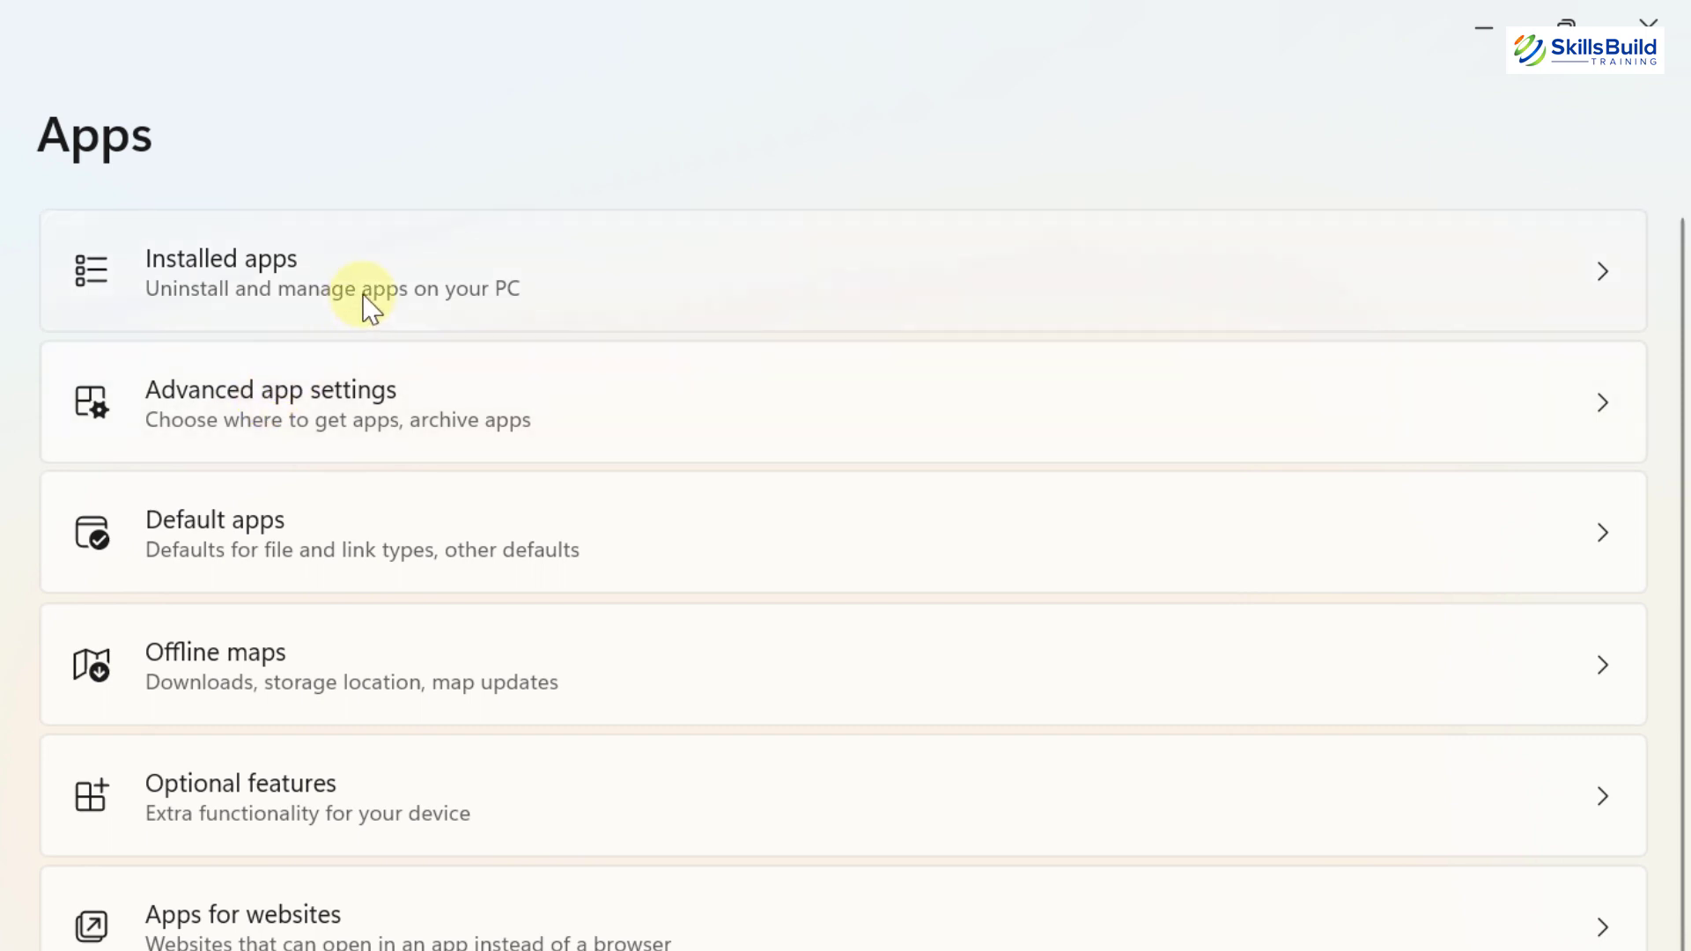
{"action": "left_click", "coordinate": [352, 379]}
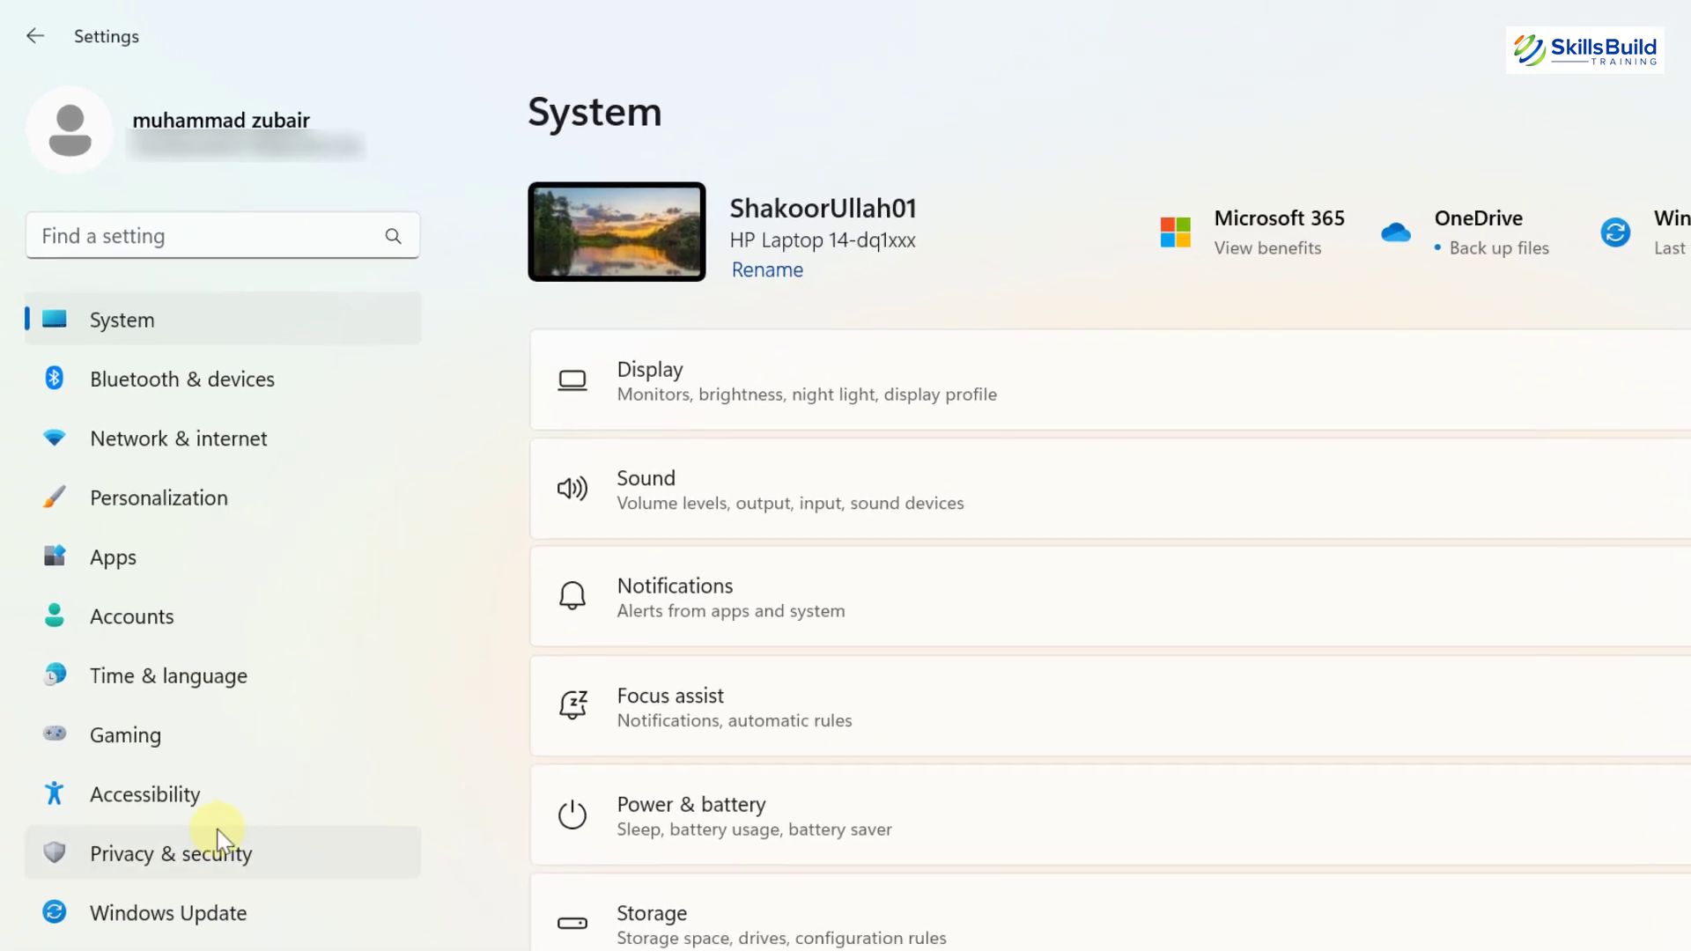
Open Privacy & security › Find my device, which reports location settings are off.
{"action": "left_click", "coordinate": [213, 859]}
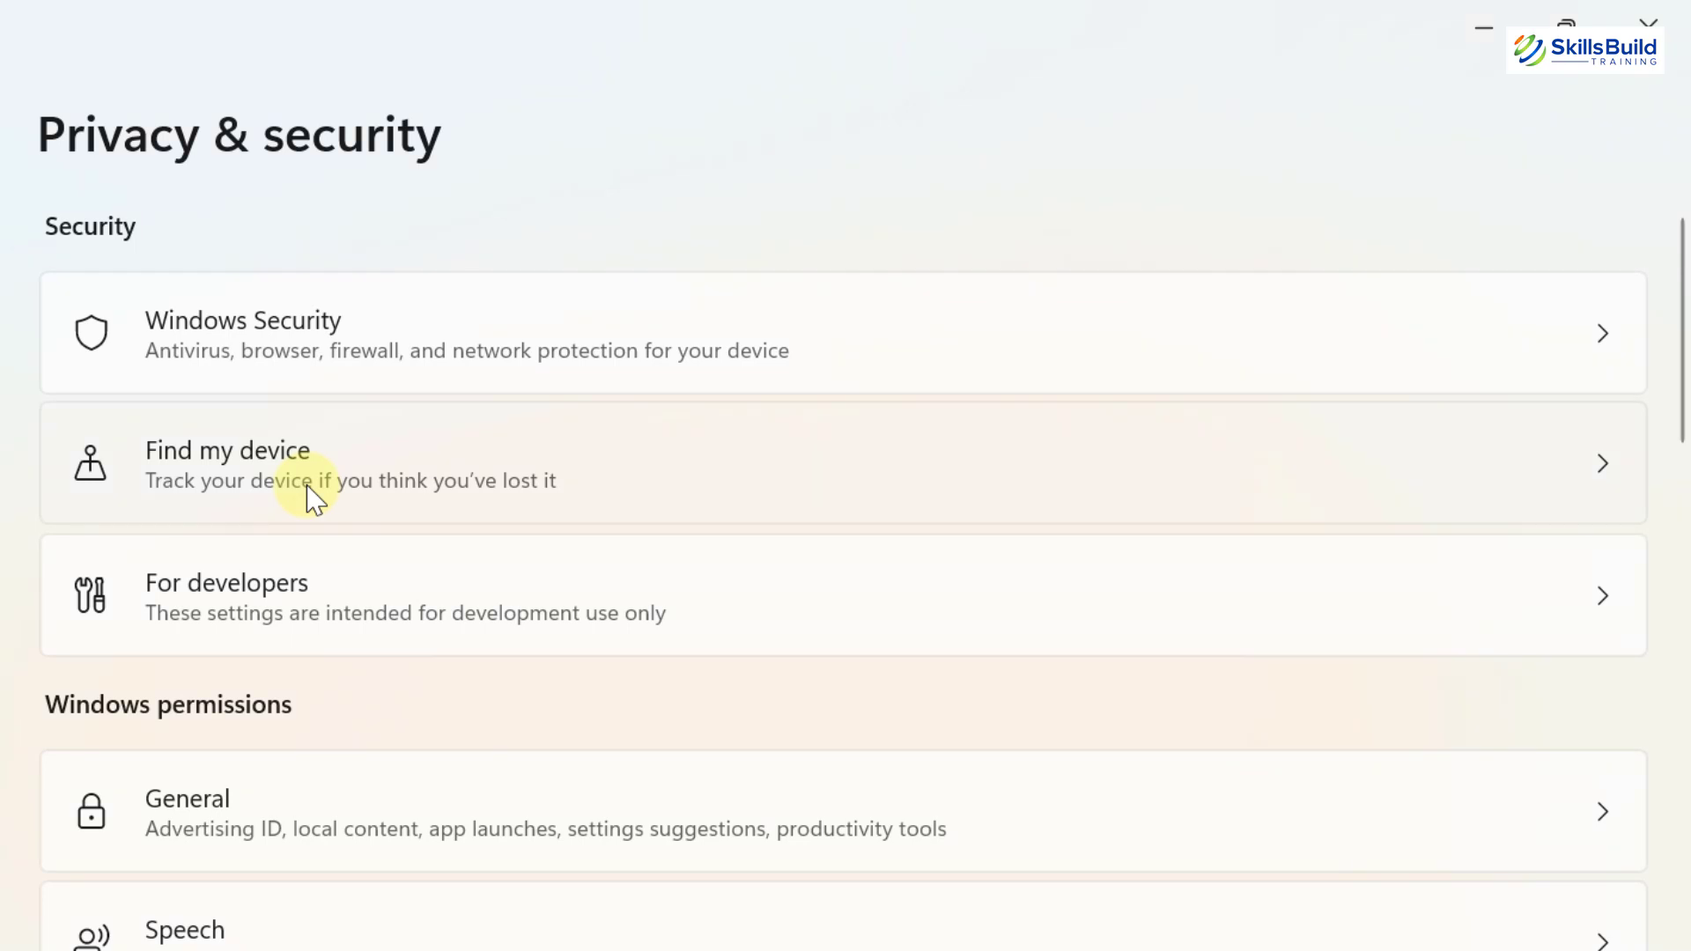
{"action": "left_click", "coordinate": [315, 498]}
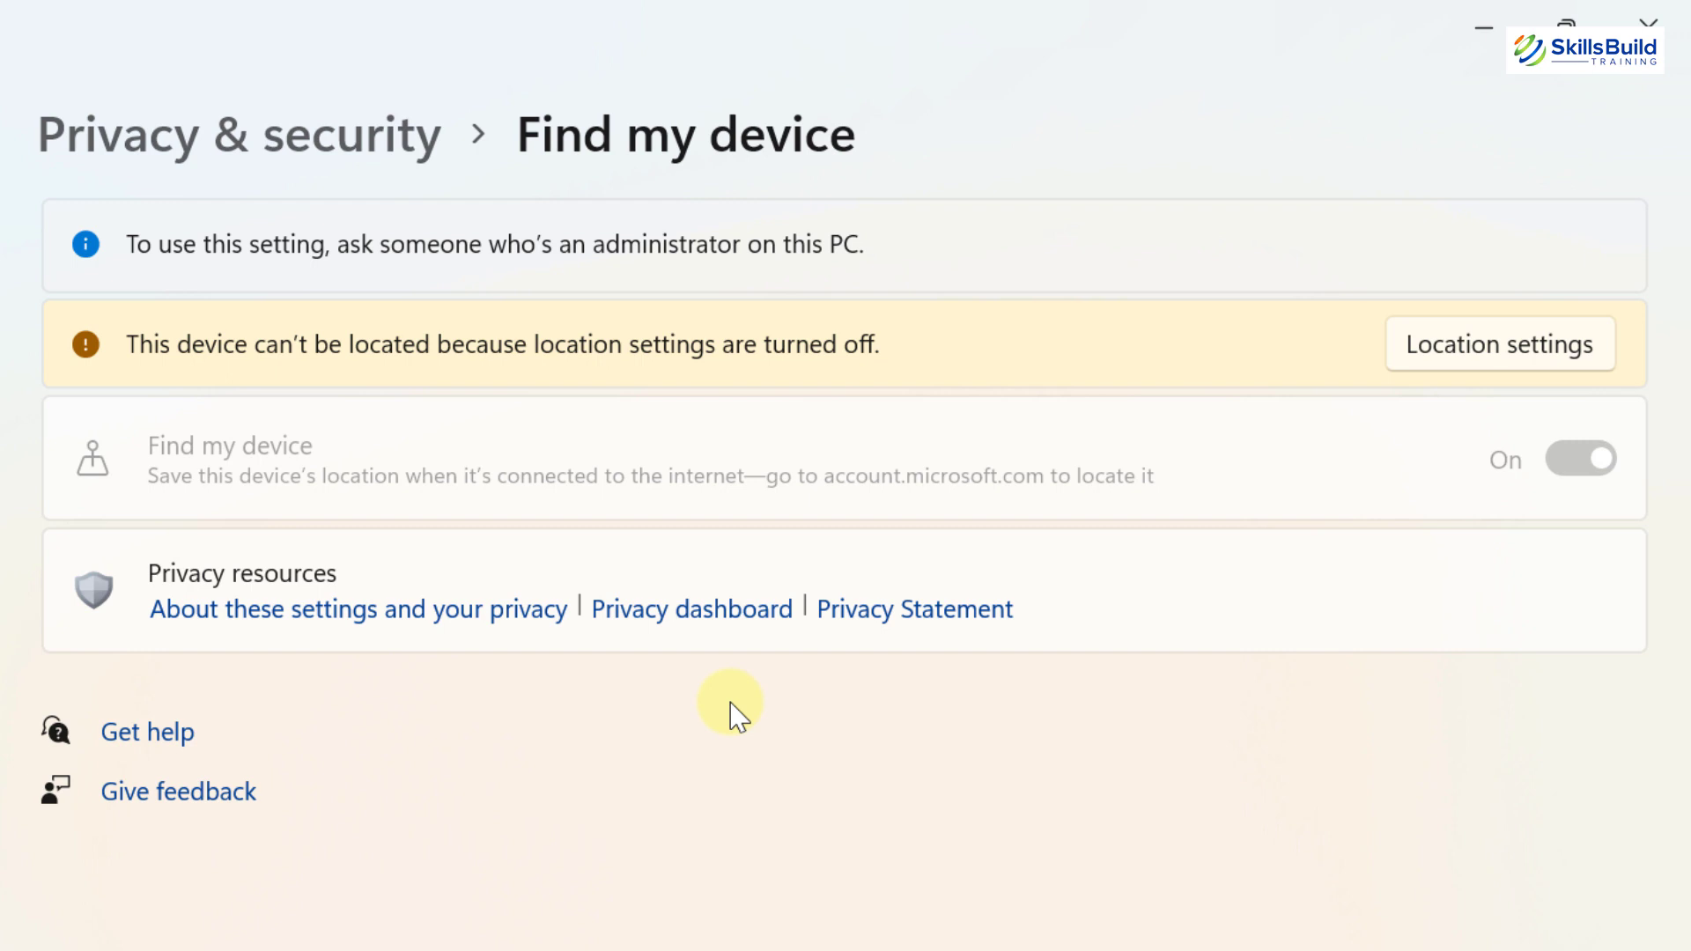
Look through the Microsoft account privacy dashboard in Edge, then return to Settings.
{"action": "left_click", "coordinate": [706, 618]}
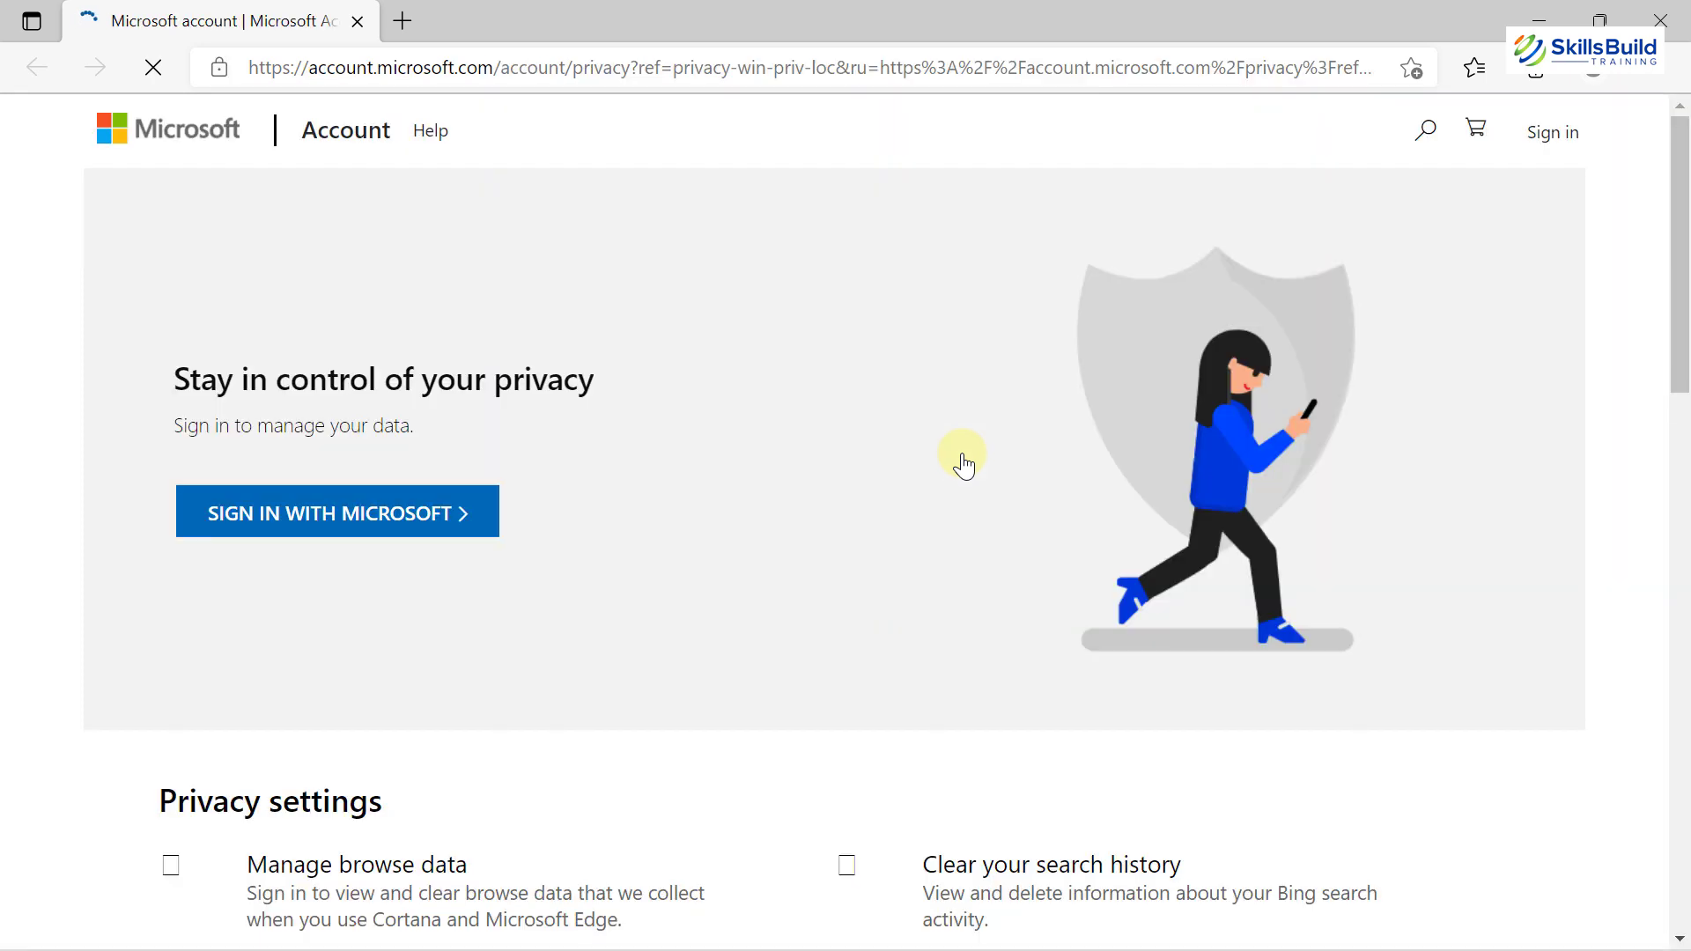
{"action": "scroll", "coordinate": [966, 465], "scroll_direction": "down", "scroll_amount": 5}
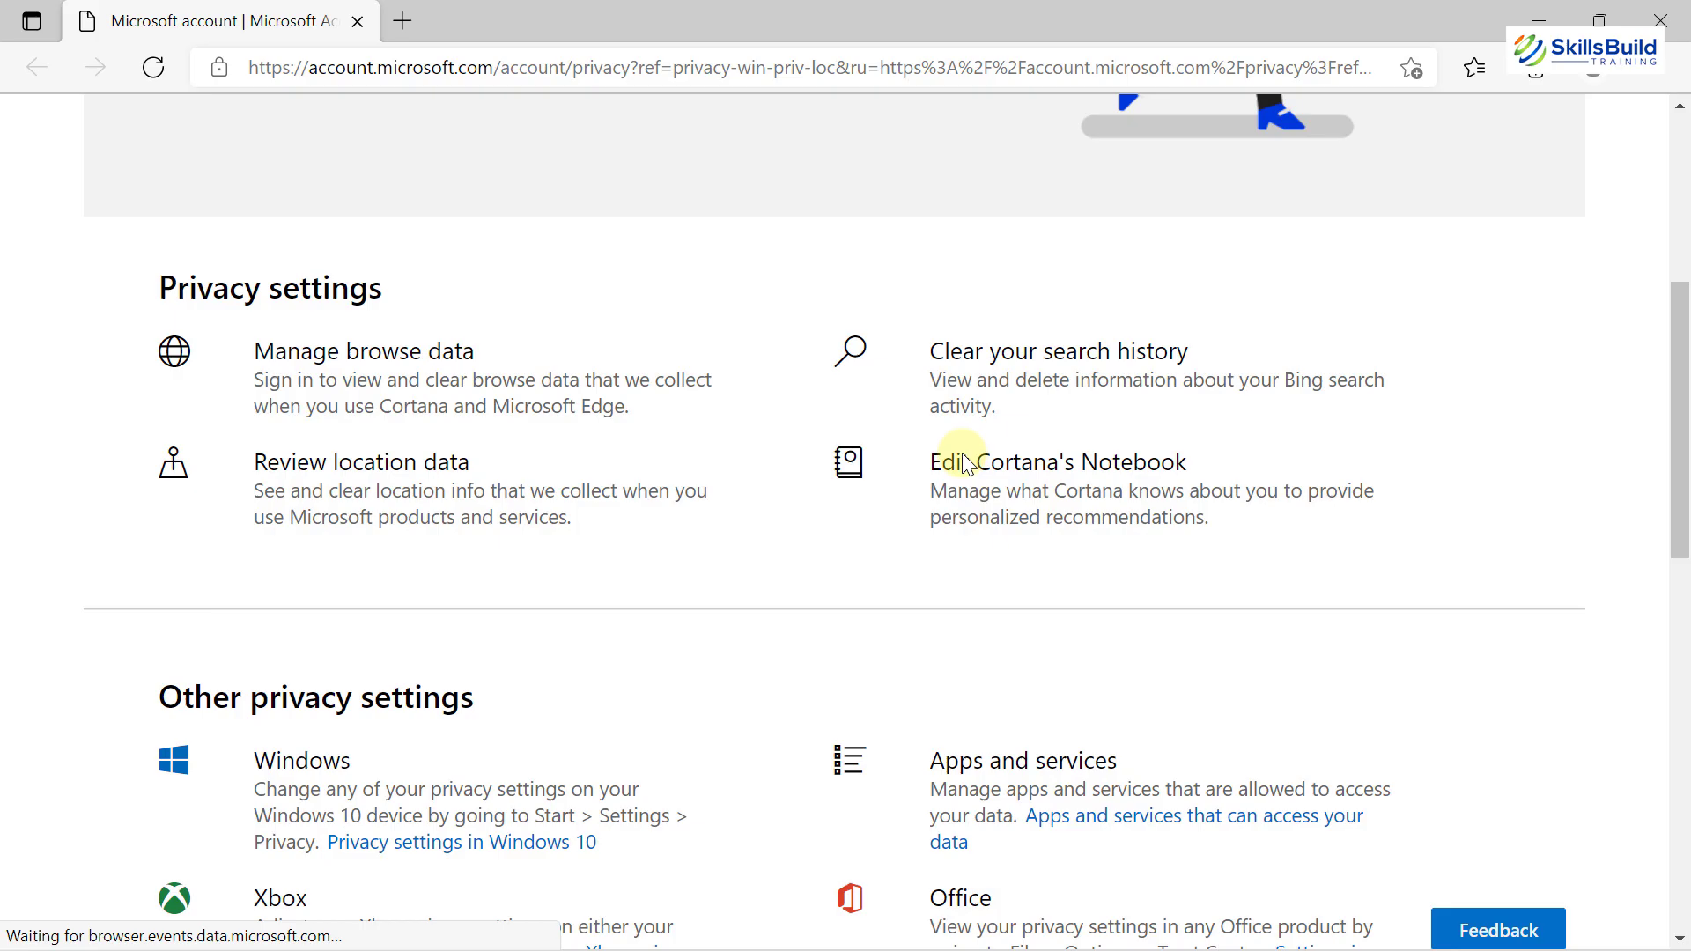
{"action": "key", "text": "super+i"}
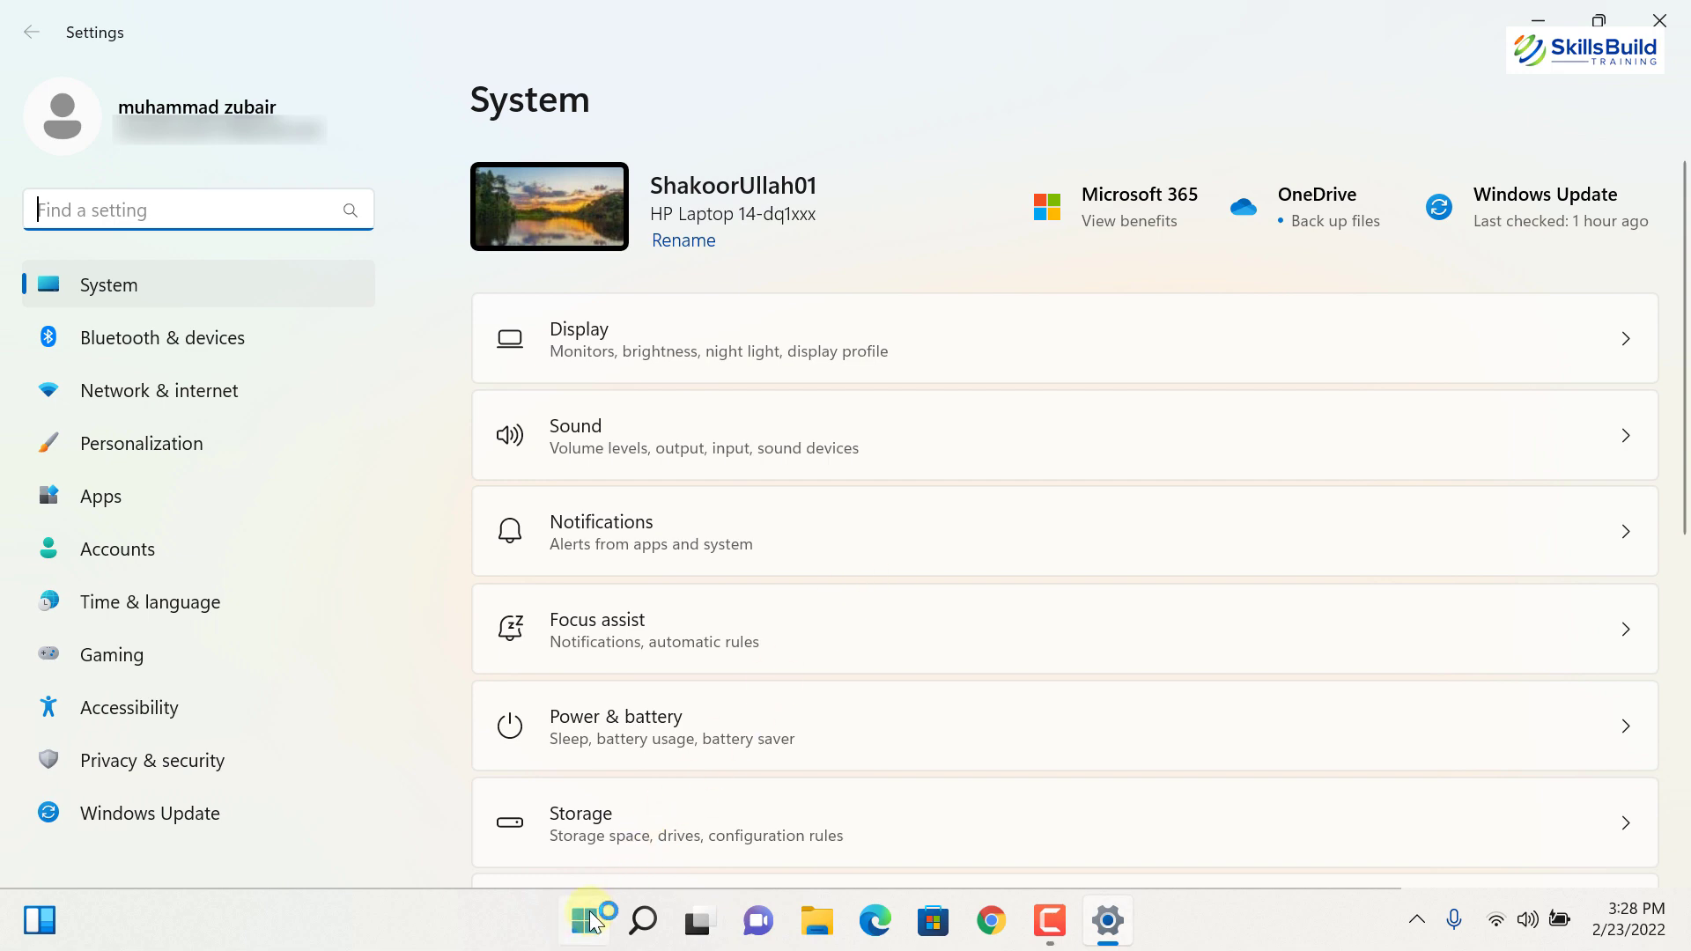
Switch the Start layout to More recommendations, then back to Default.
{"action": "left_click", "coordinate": [593, 920]}
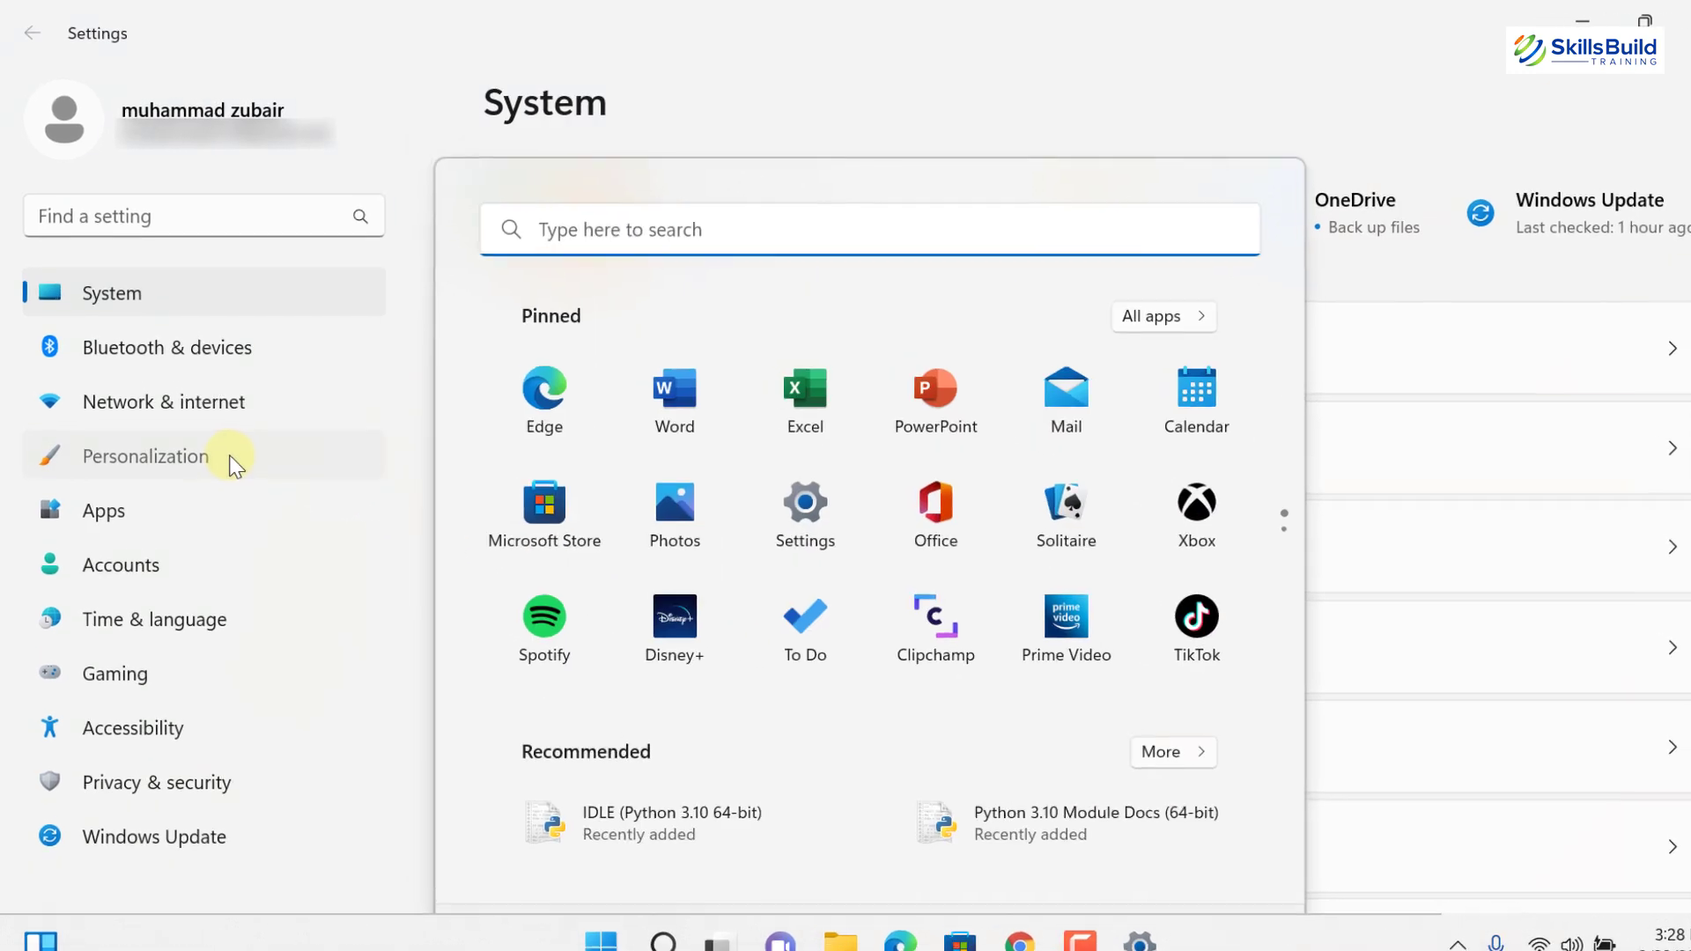
{"action": "left_click", "coordinate": [233, 464]}
{"action": "left_click", "coordinate": [233, 464]}
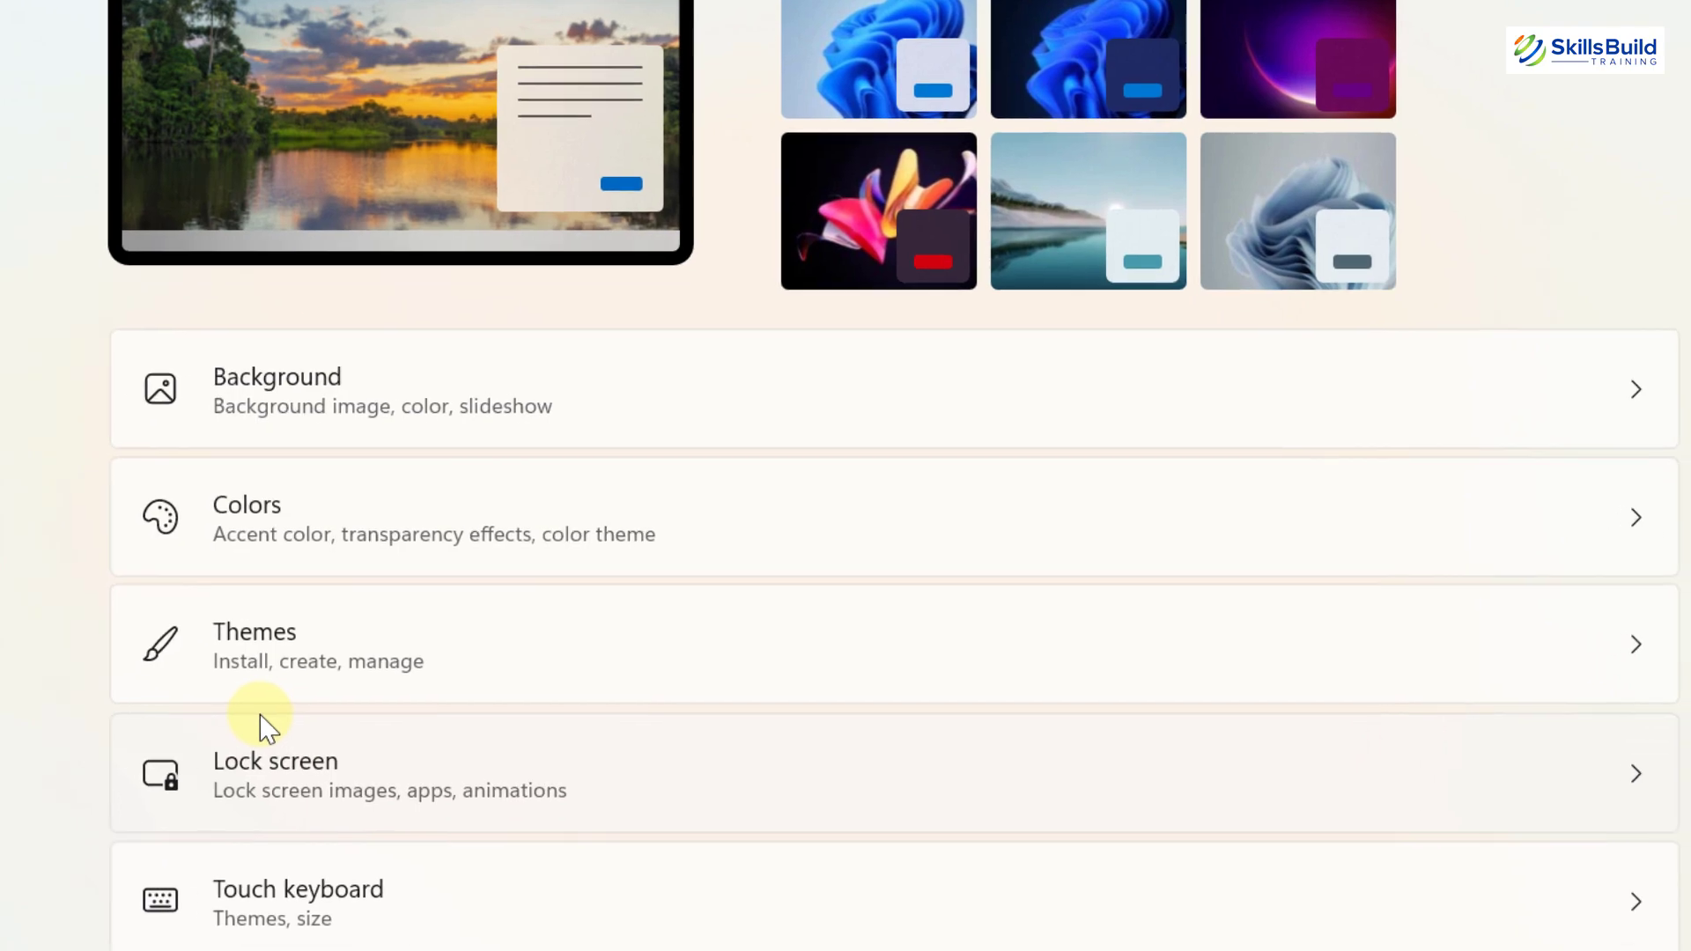
{"action": "scroll", "coordinate": [605, 837], "scroll_direction": "down", "scroll_amount": 3}
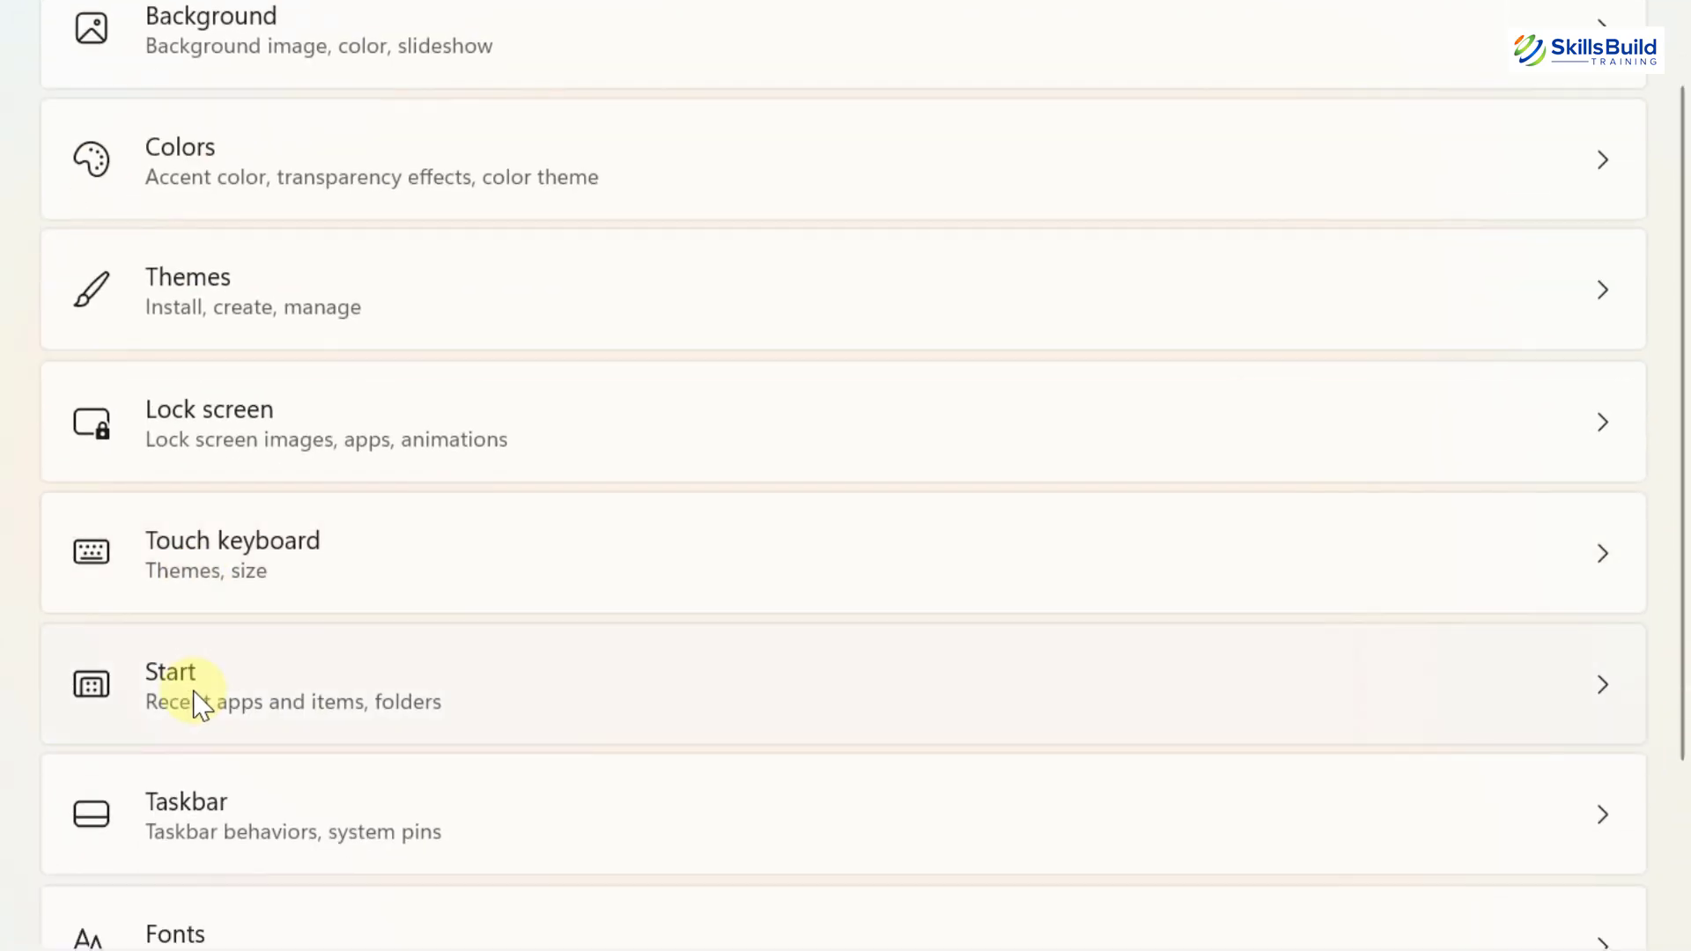
{"action": "left_click", "coordinate": [218, 650]}
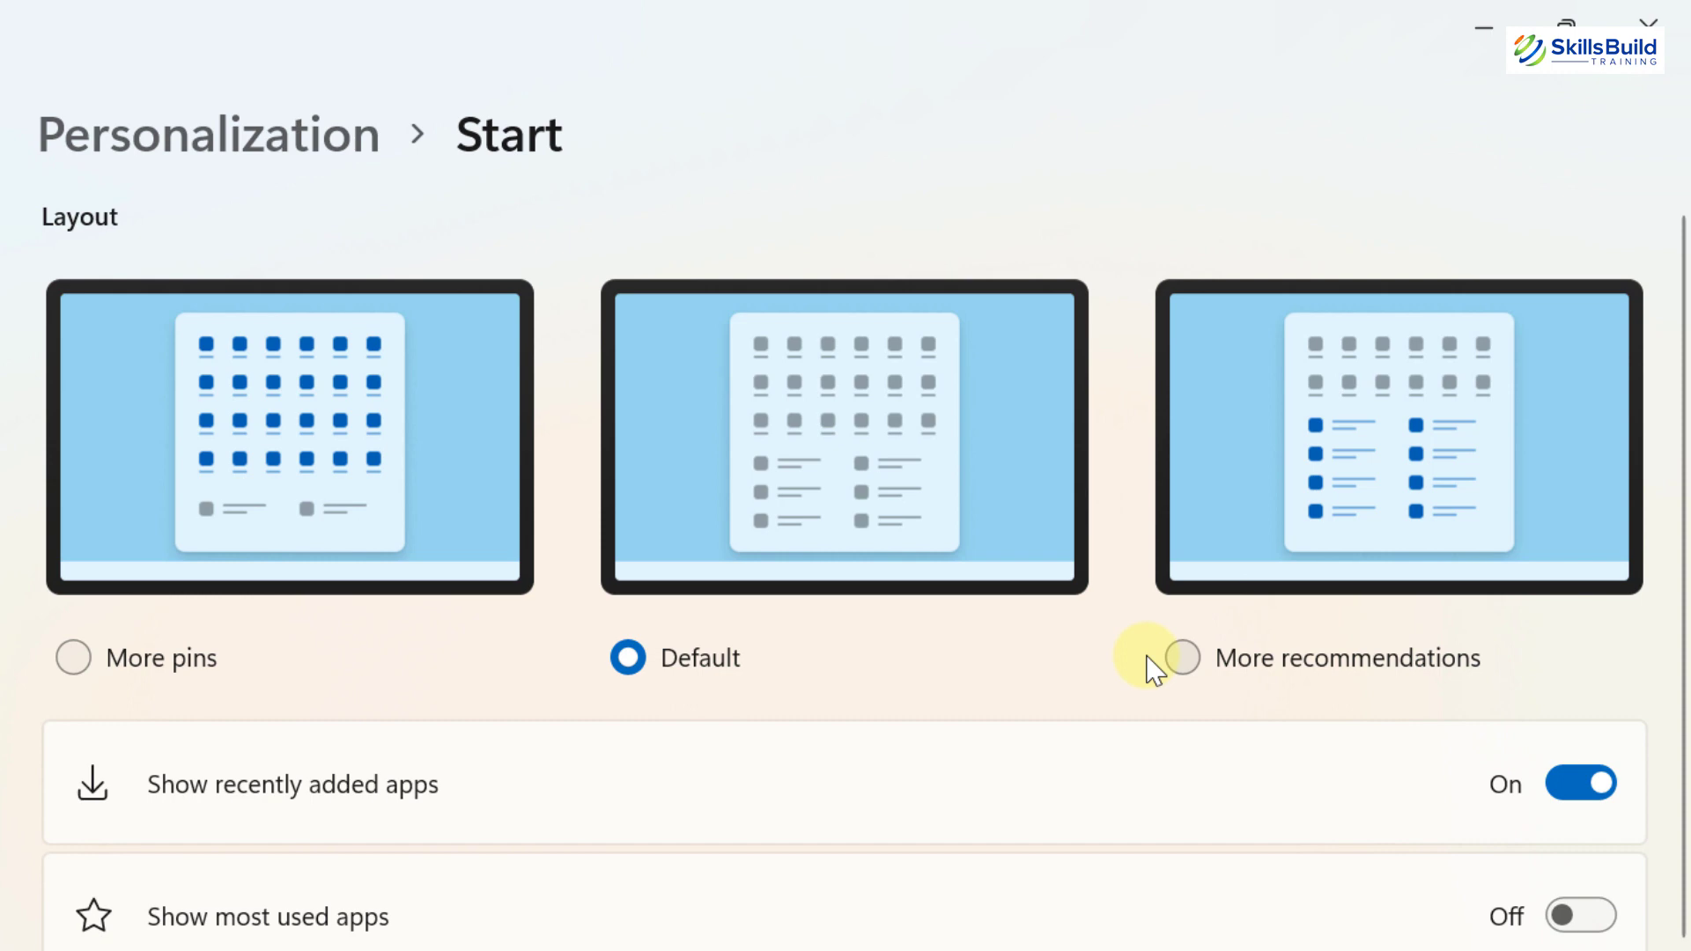
{"action": "left_click", "coordinate": [1184, 659]}
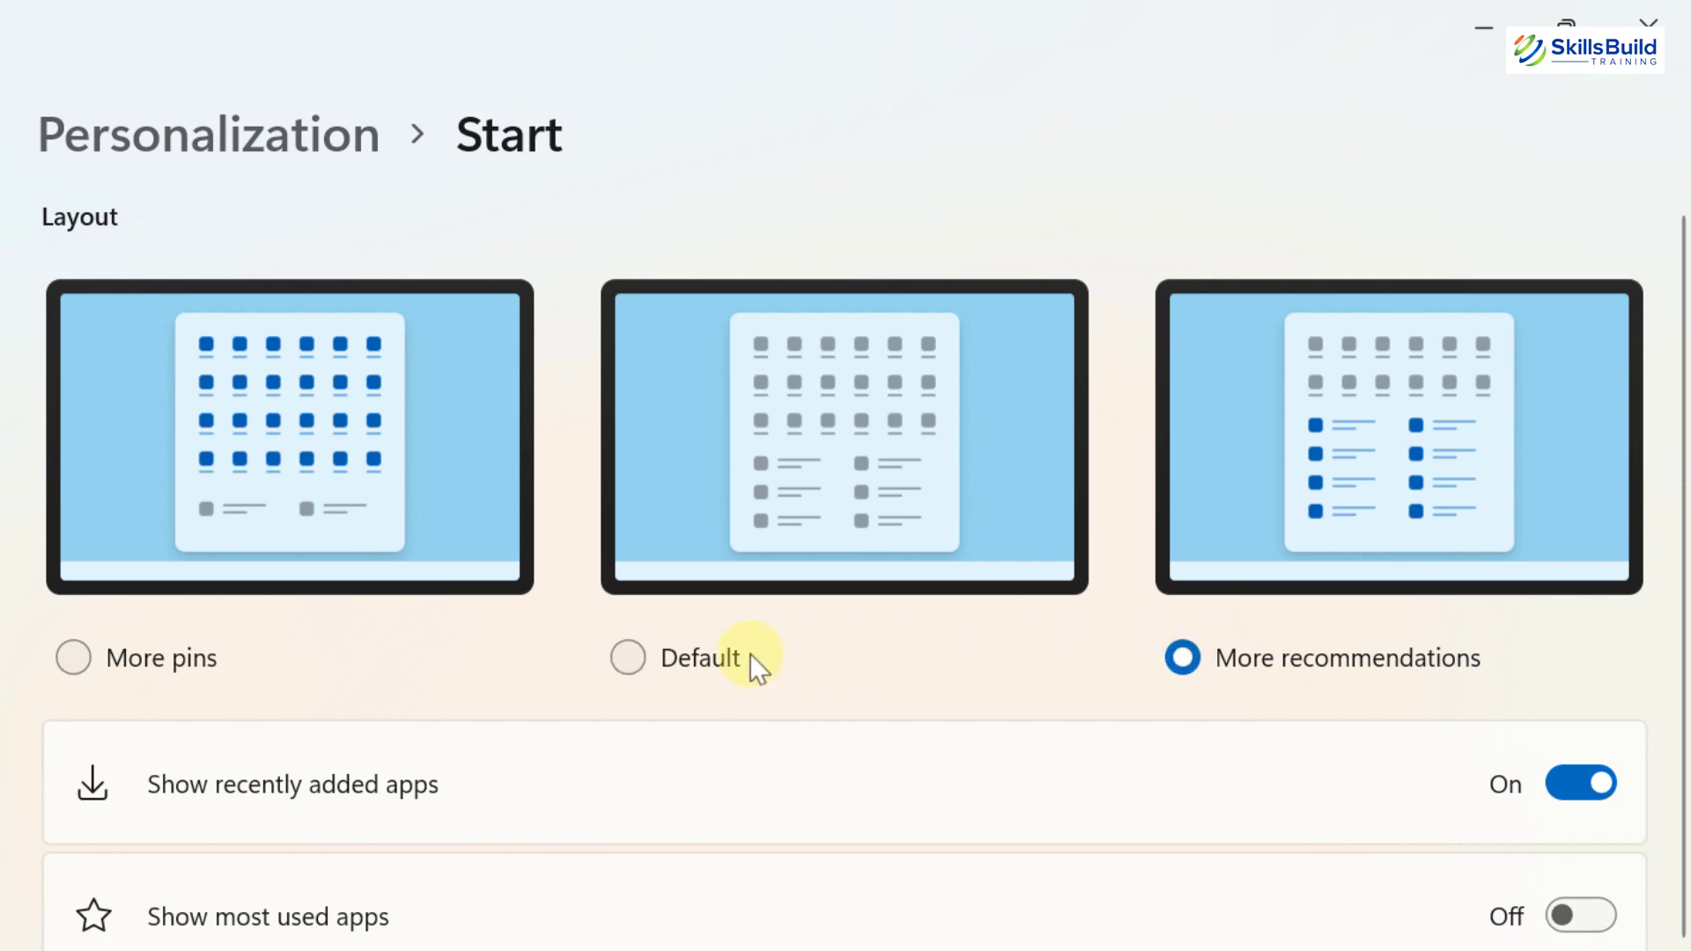
{"action": "left_click", "coordinate": [628, 658]}
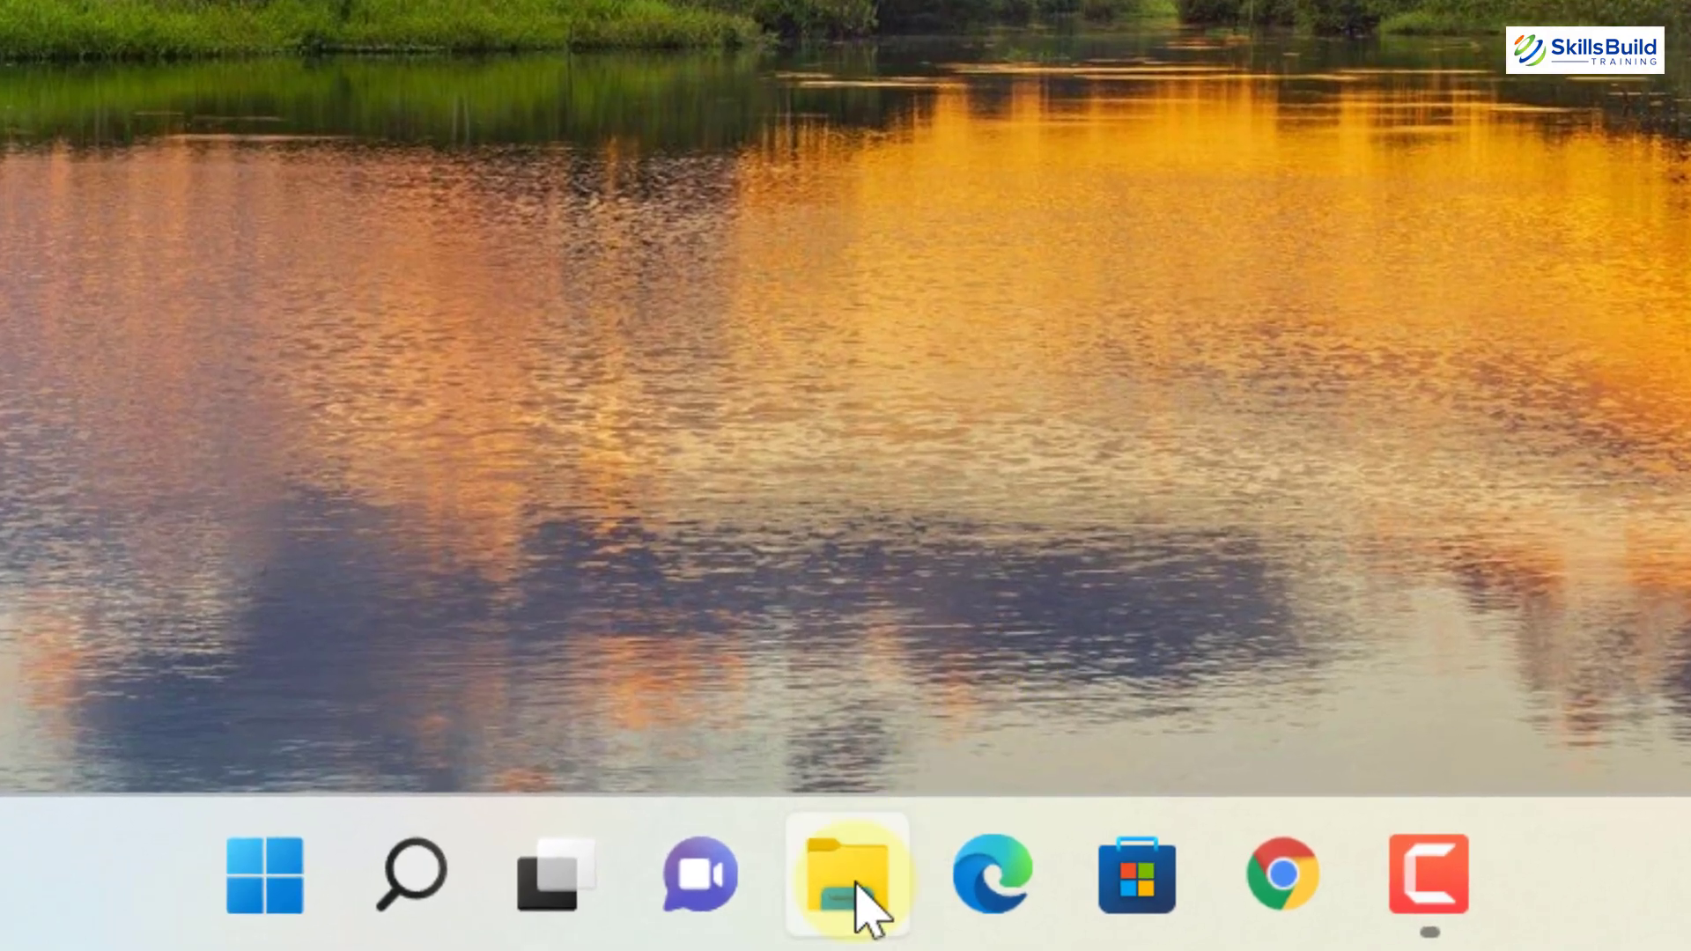
Open File Explorer's Quick access and show the full classic option list for recent file '1'.
{"action": "left_click", "coordinate": [858, 907]}
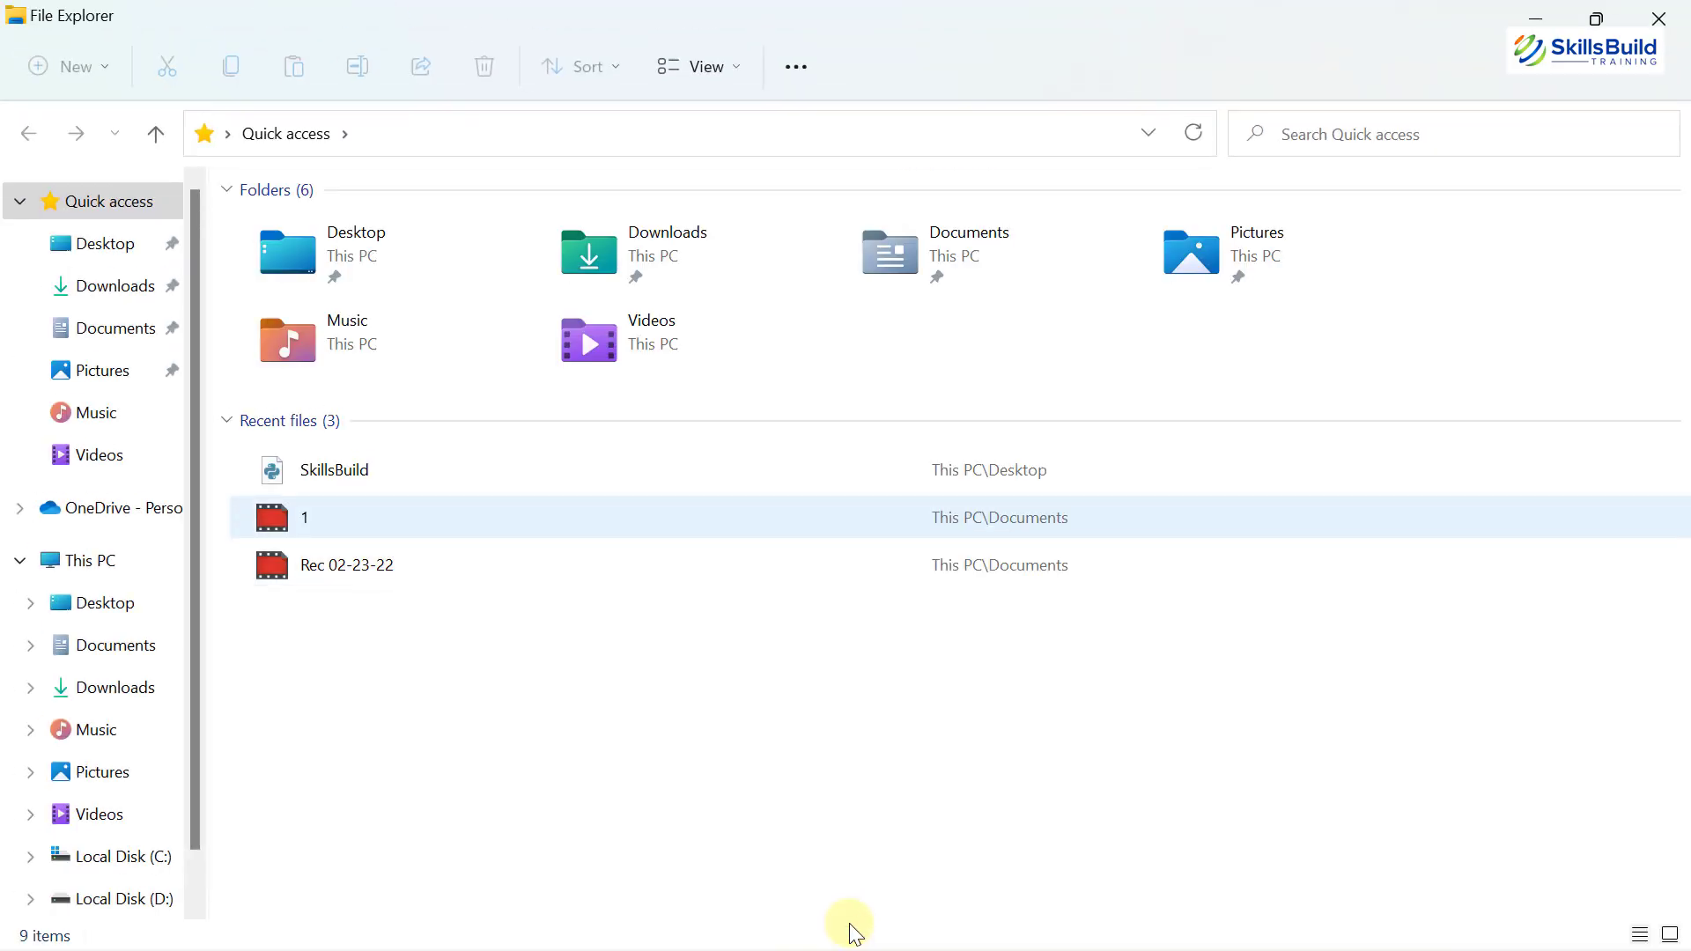
{"action": "right_click", "coordinate": [303, 516]}
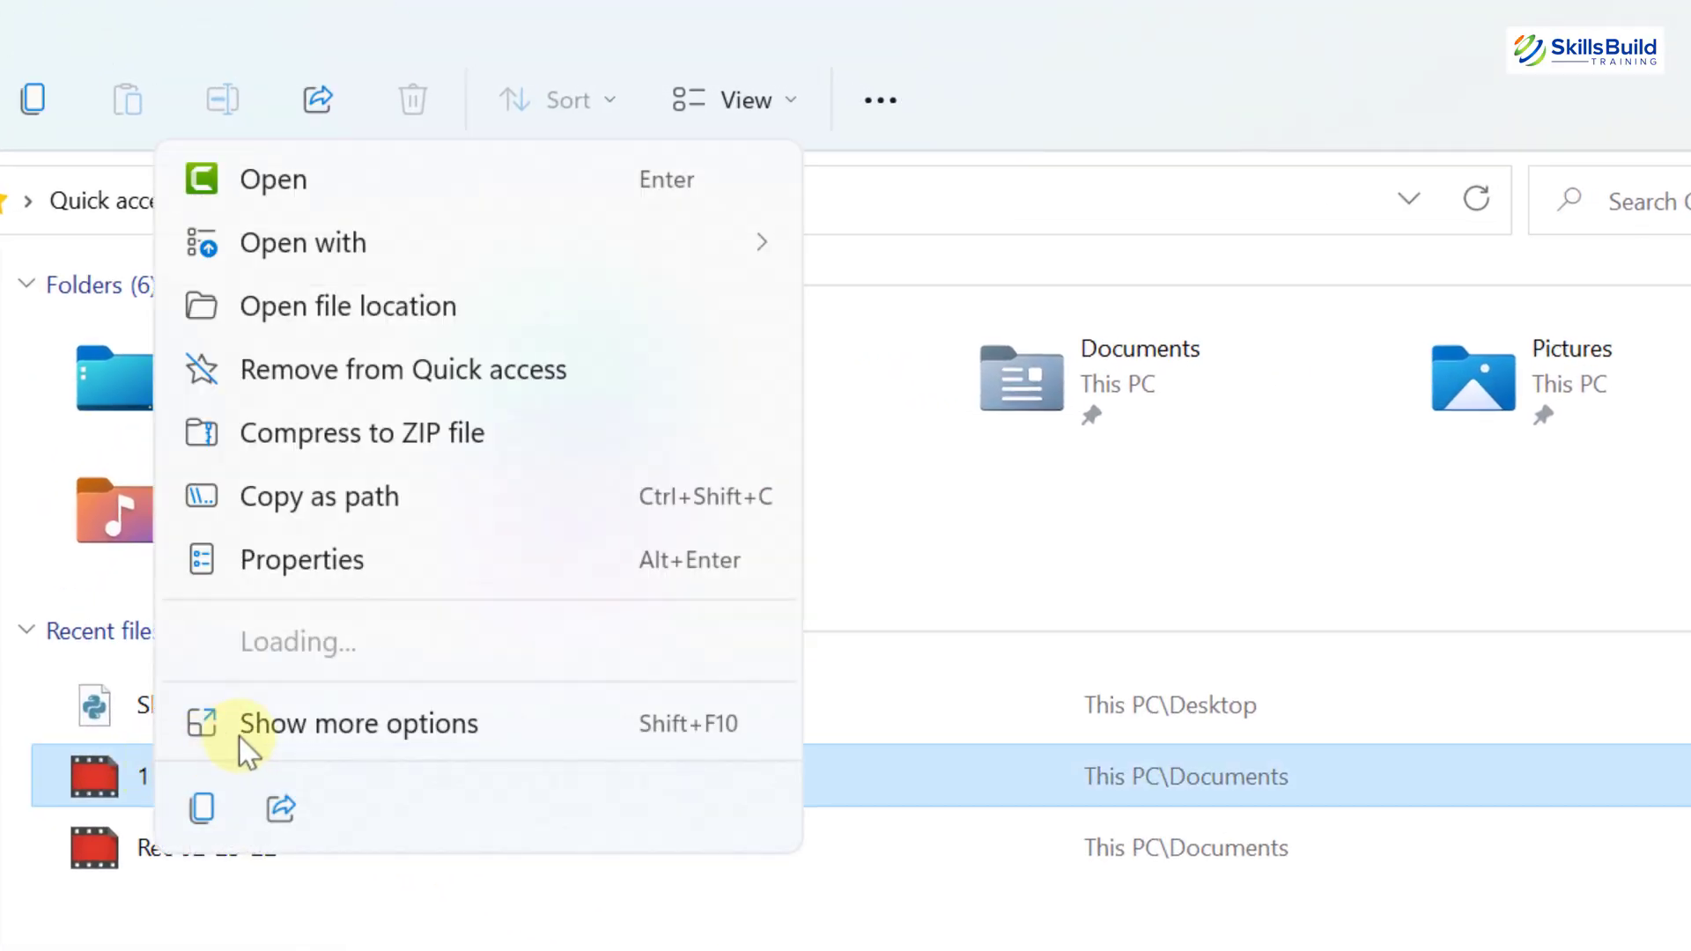
{"action": "left_click", "coordinate": [268, 724]}
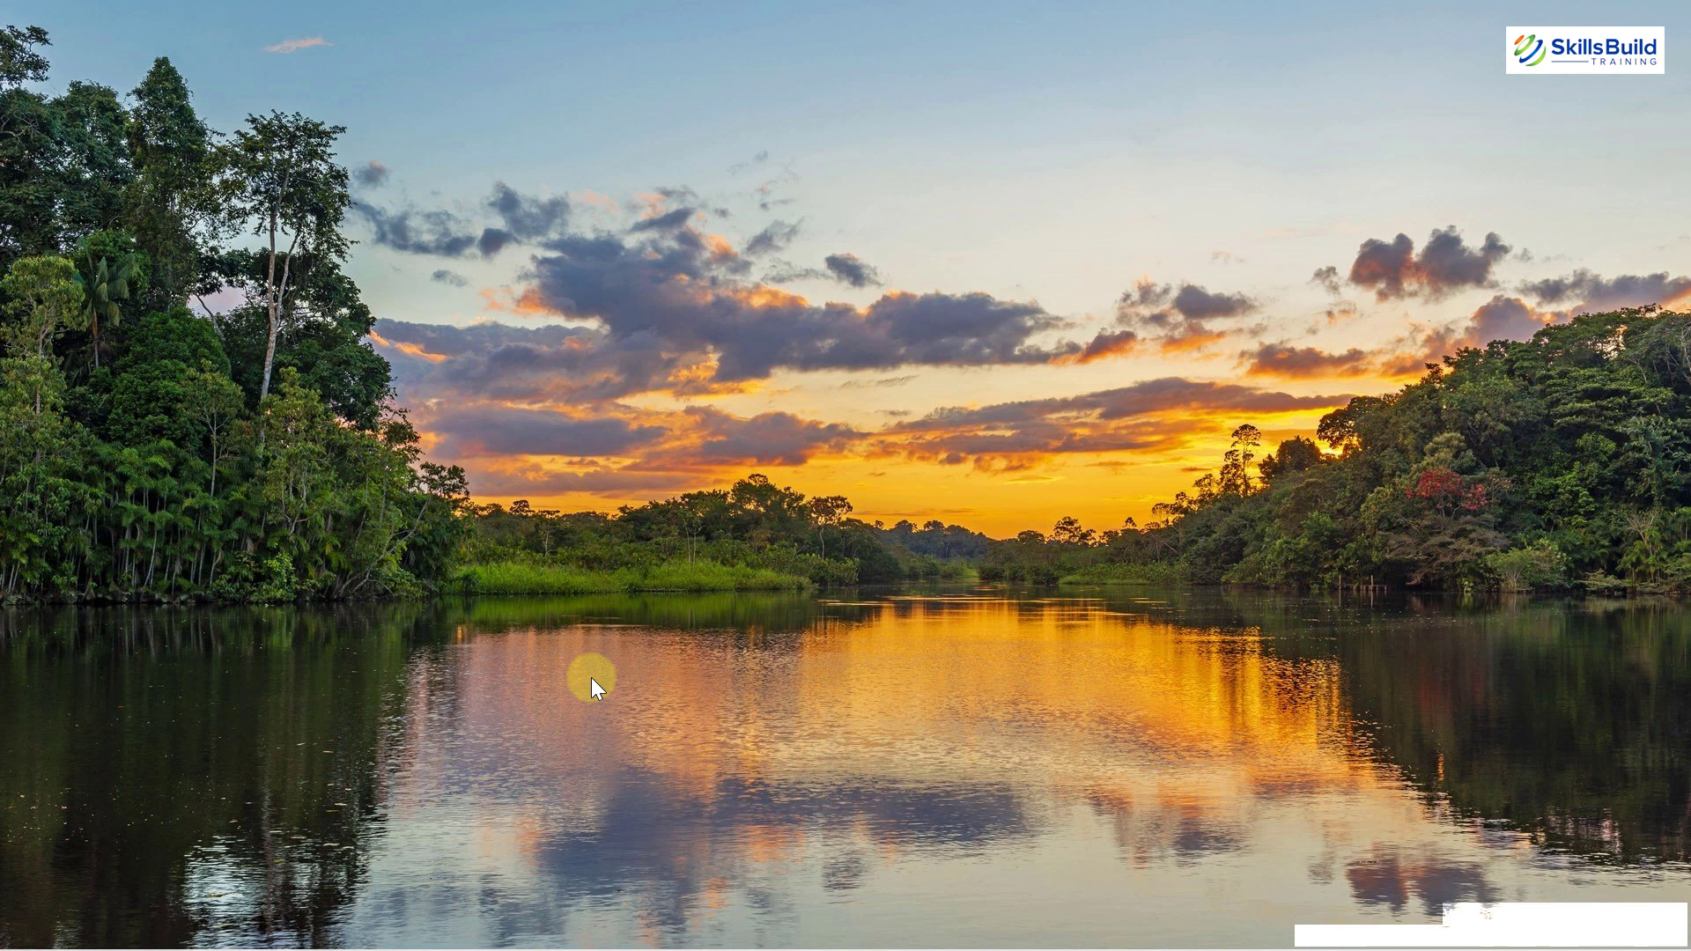
Find Microsoft Teams through Windows search and start an instant Meet now meeting.
{"action": "key", "text": "super"}
{"action": "type", "text": "teams"}
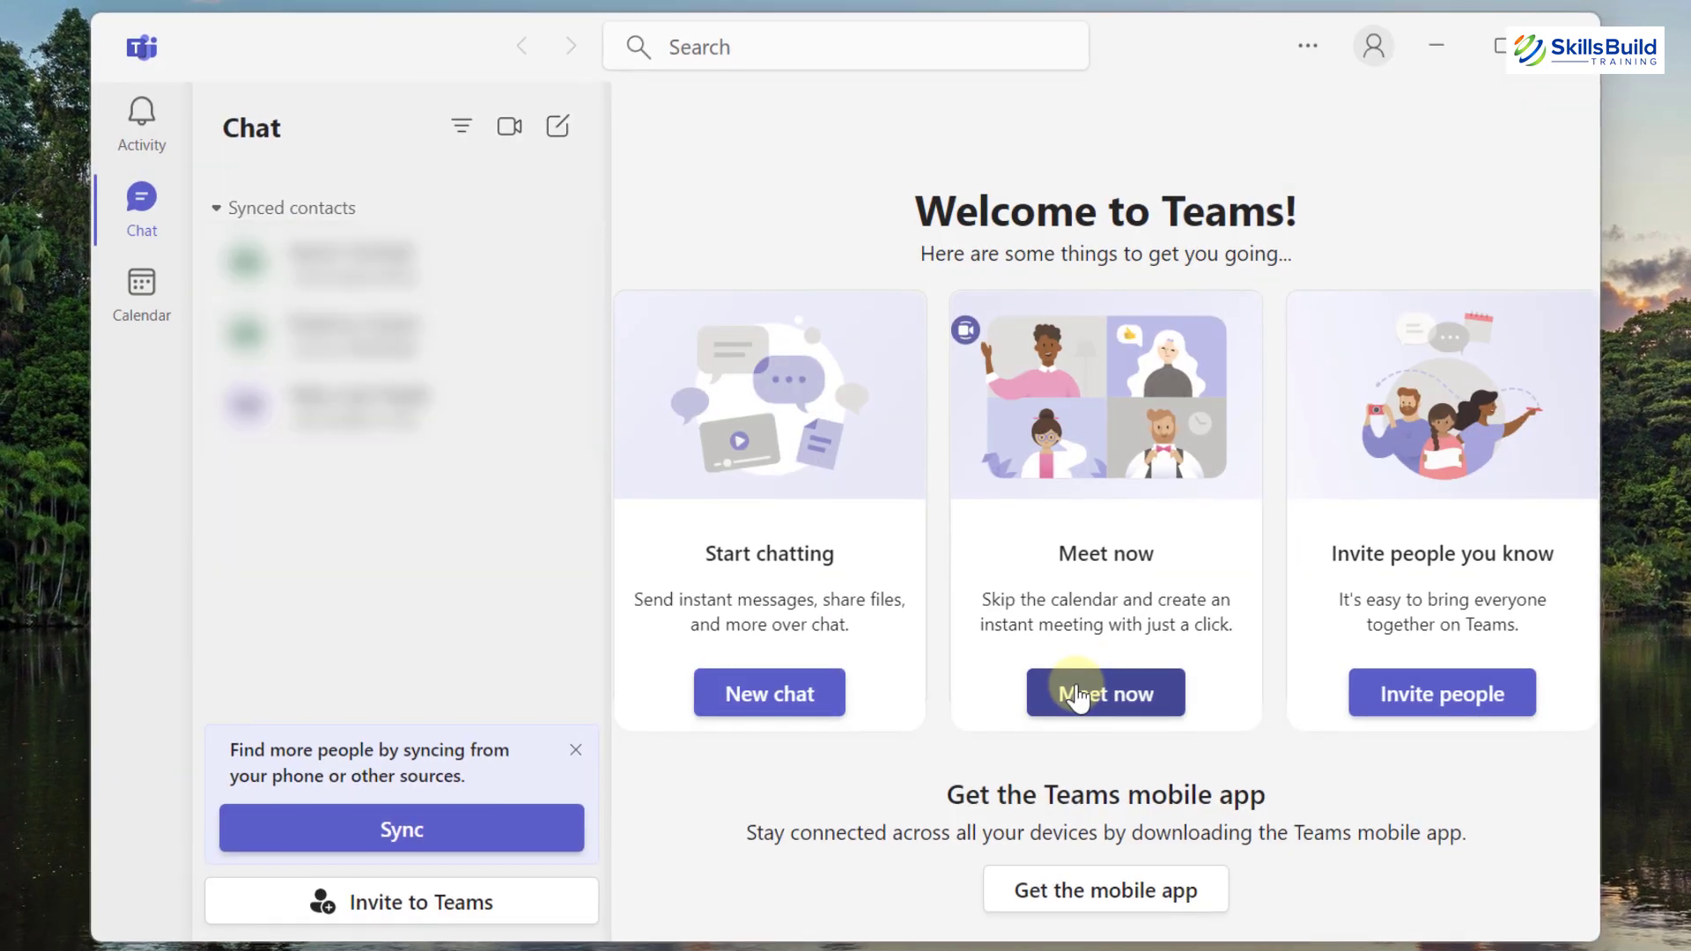
{"action": "left_click", "coordinate": [1074, 692]}
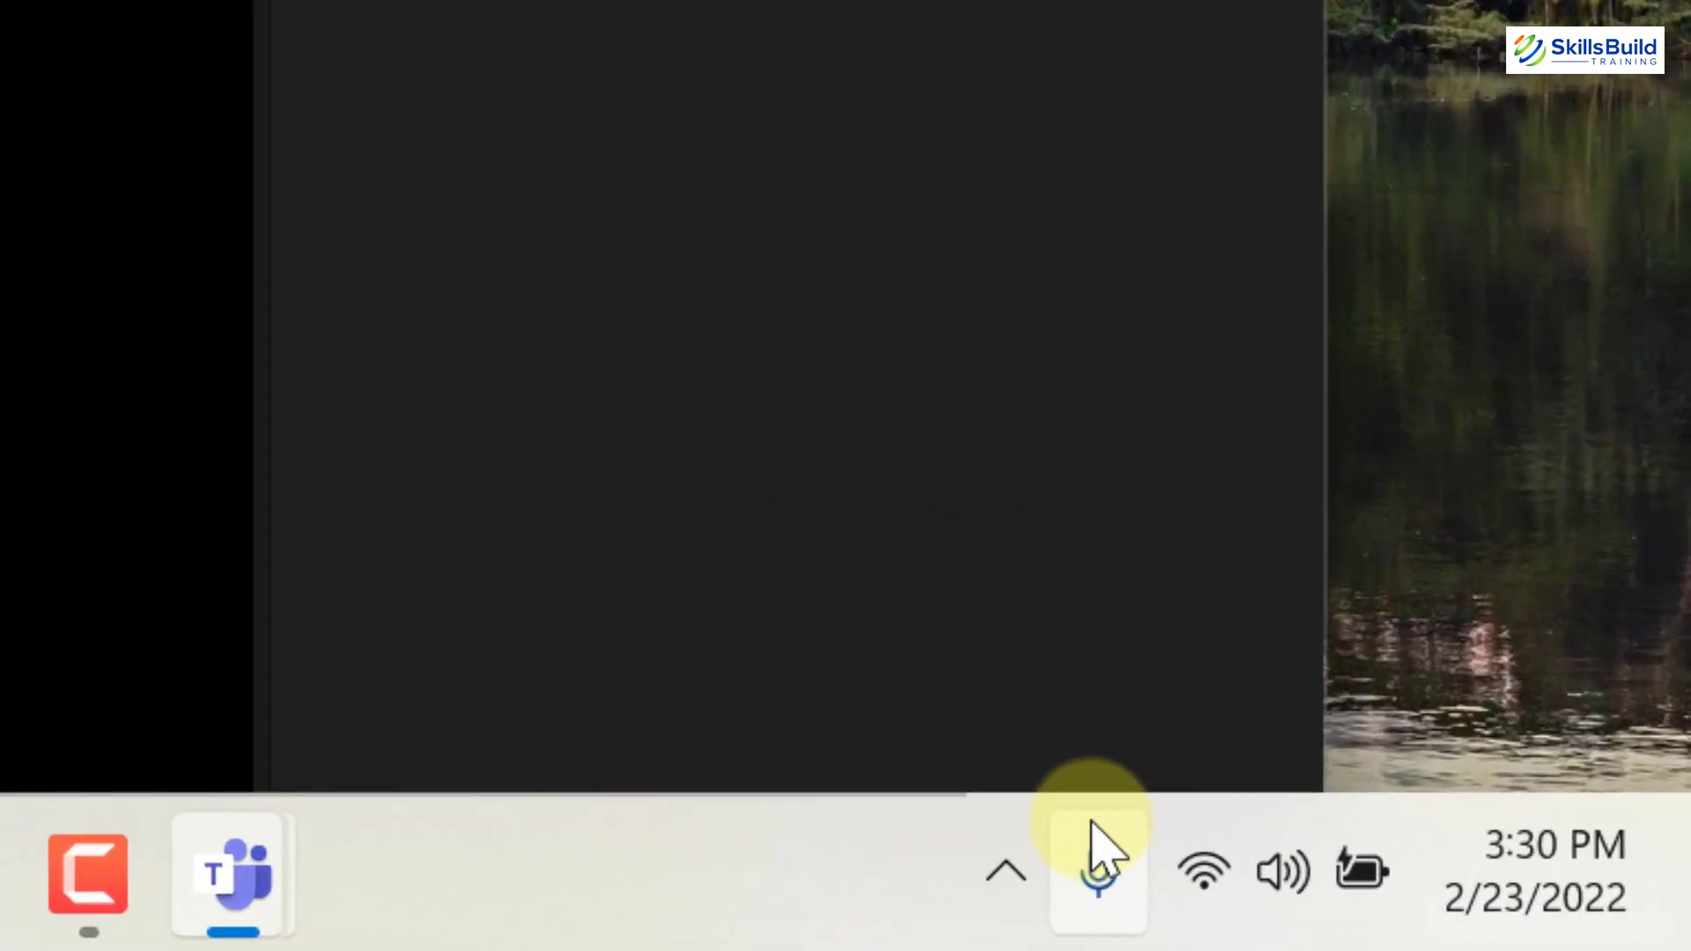
Bring File Explorer back up from the taskbar alongside the running meeting.
{"action": "mouse_move", "coordinate": [1250, 858]}
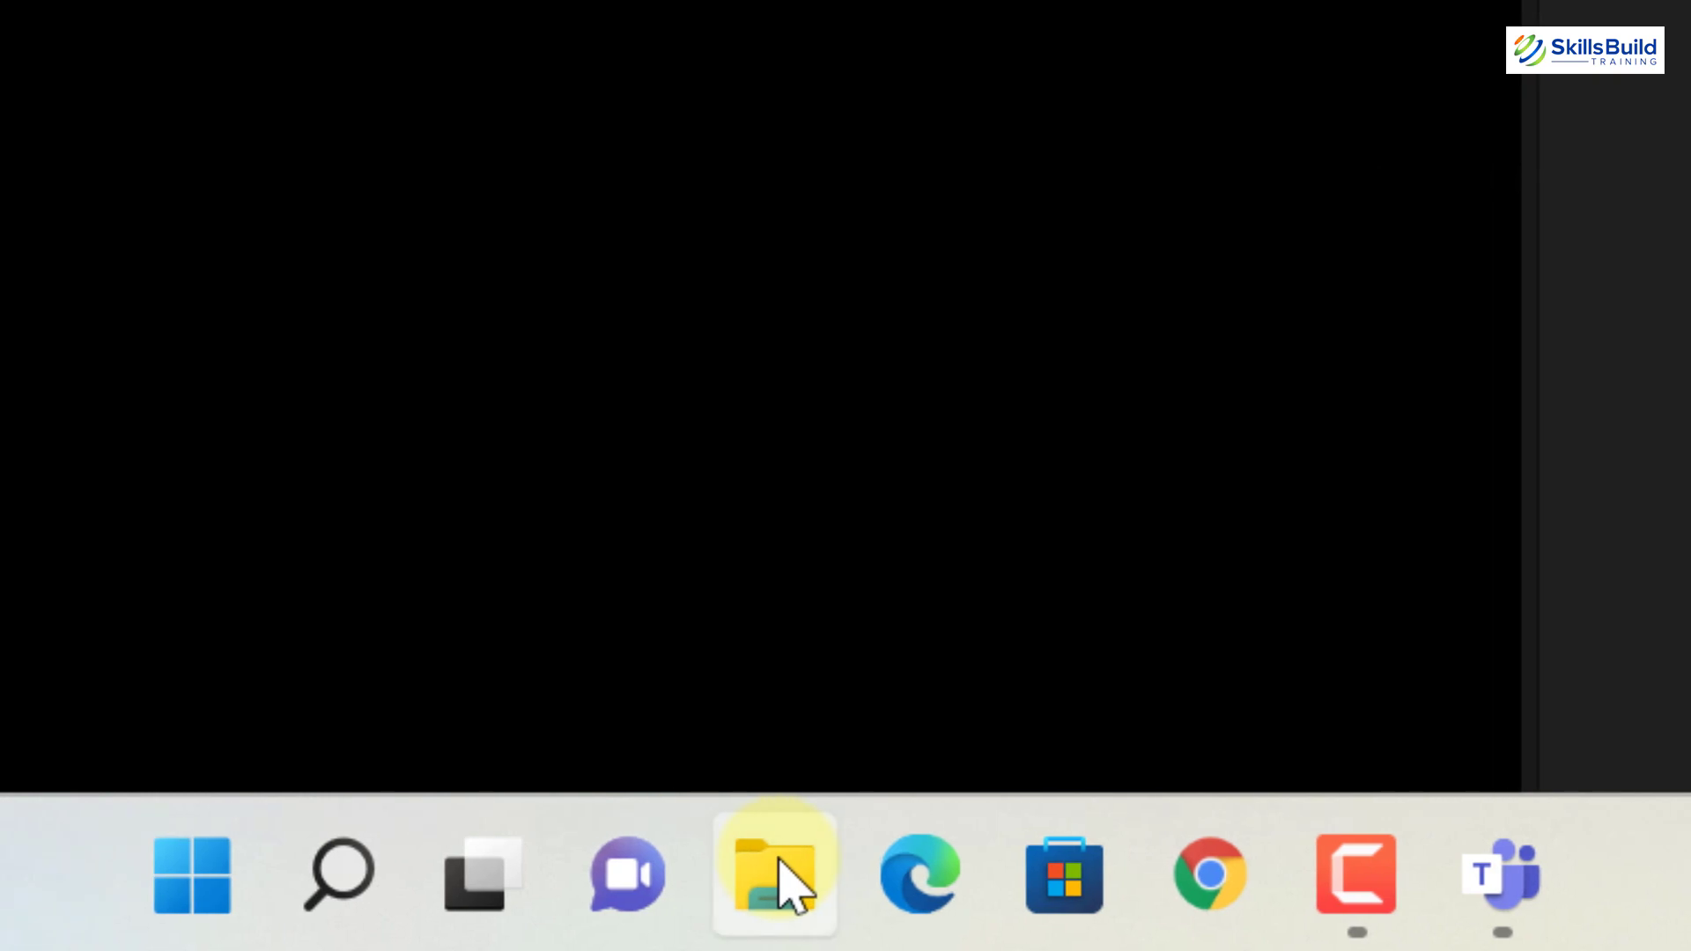
{"action": "left_click", "coordinate": [778, 861]}
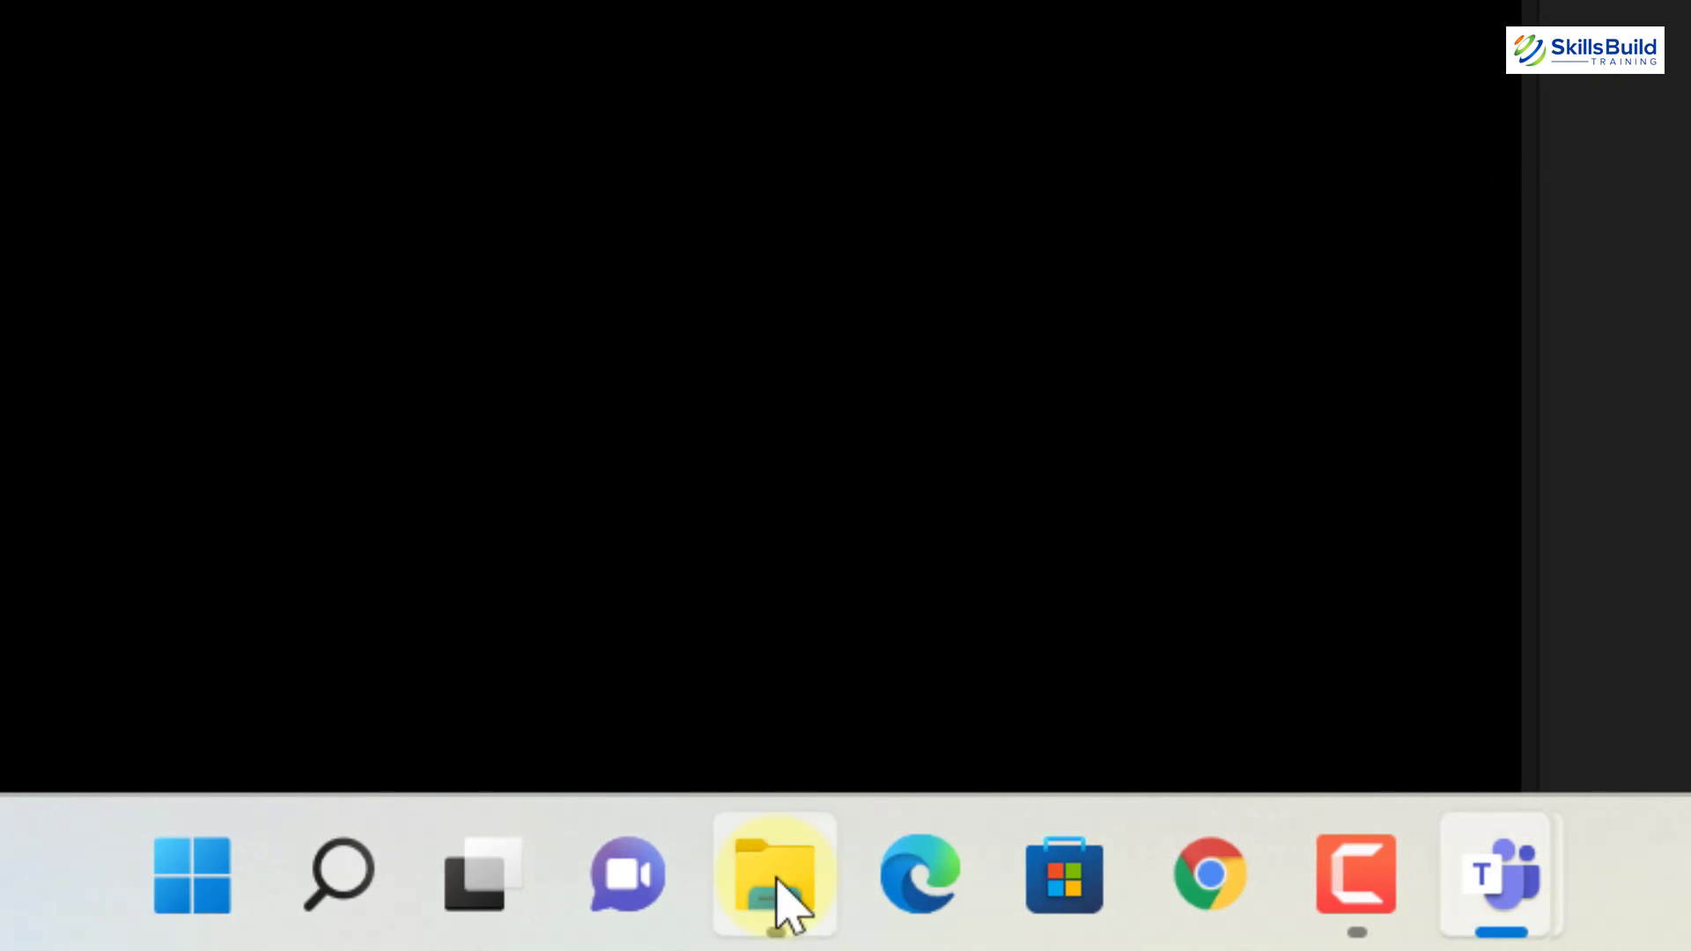
{"action": "mouse_move", "coordinate": [777, 880]}
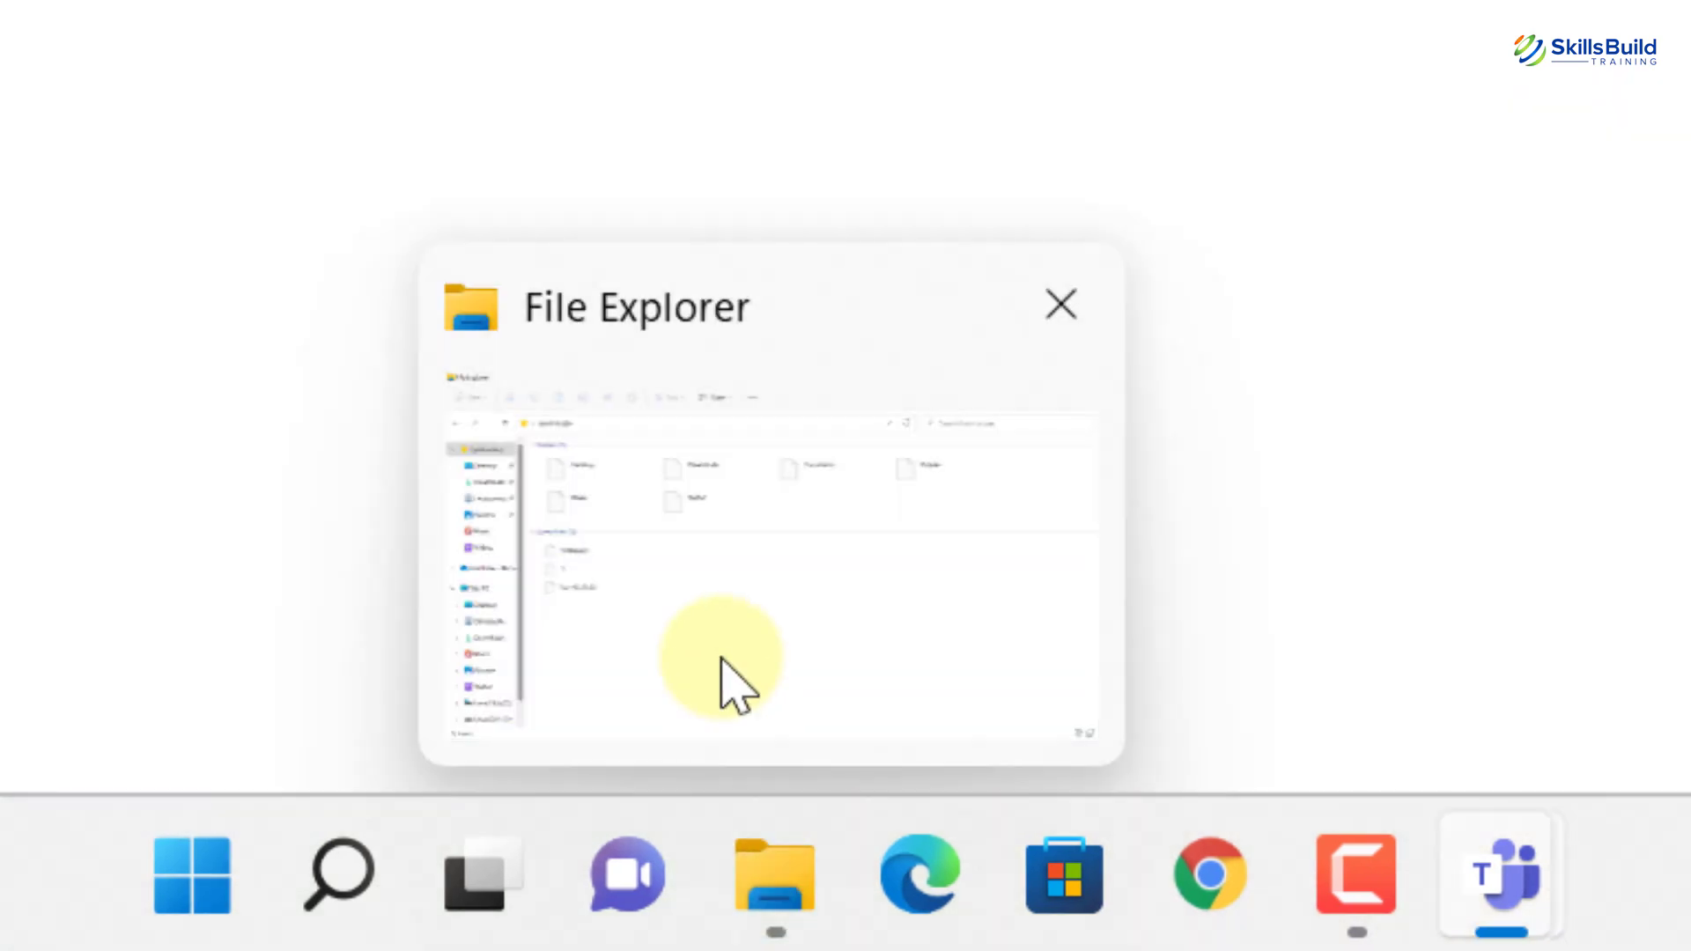